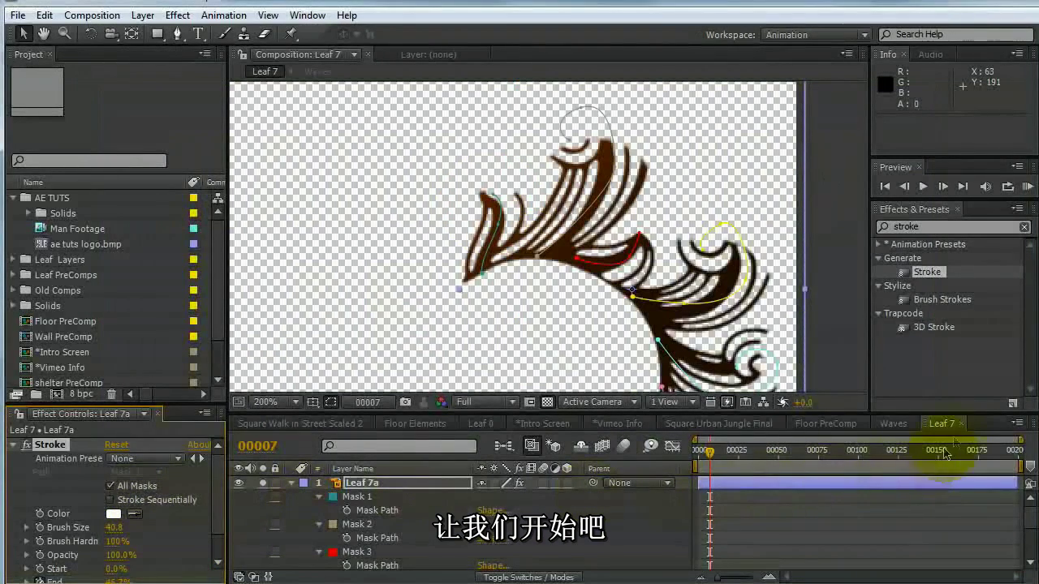
Close the Leaf 7 and Waves compositions and bring up the Floor PreComp composition.
left_click(960, 423)
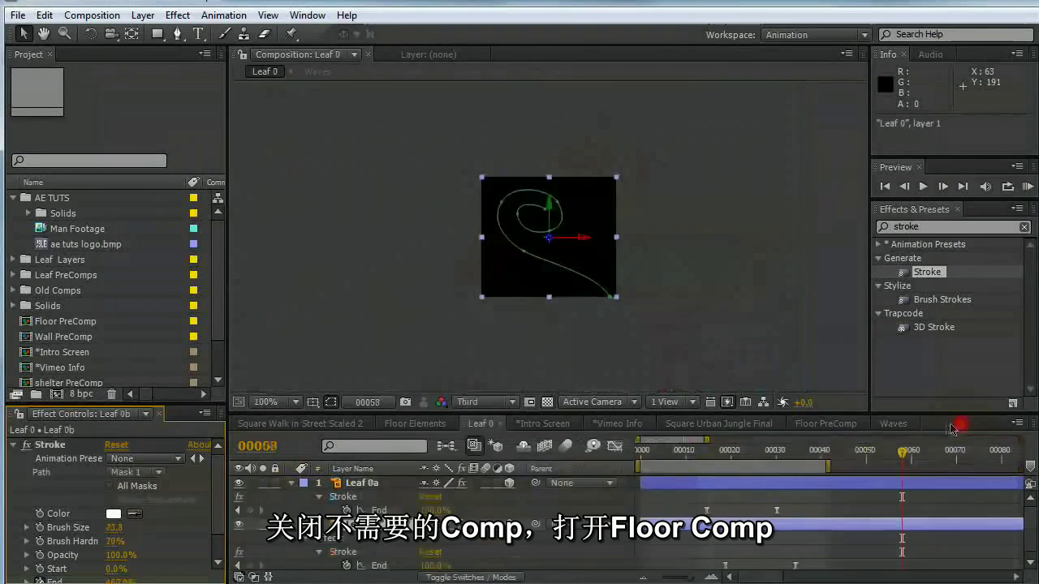
left_click(911, 429)
left_click(913, 424)
left_click(815, 428)
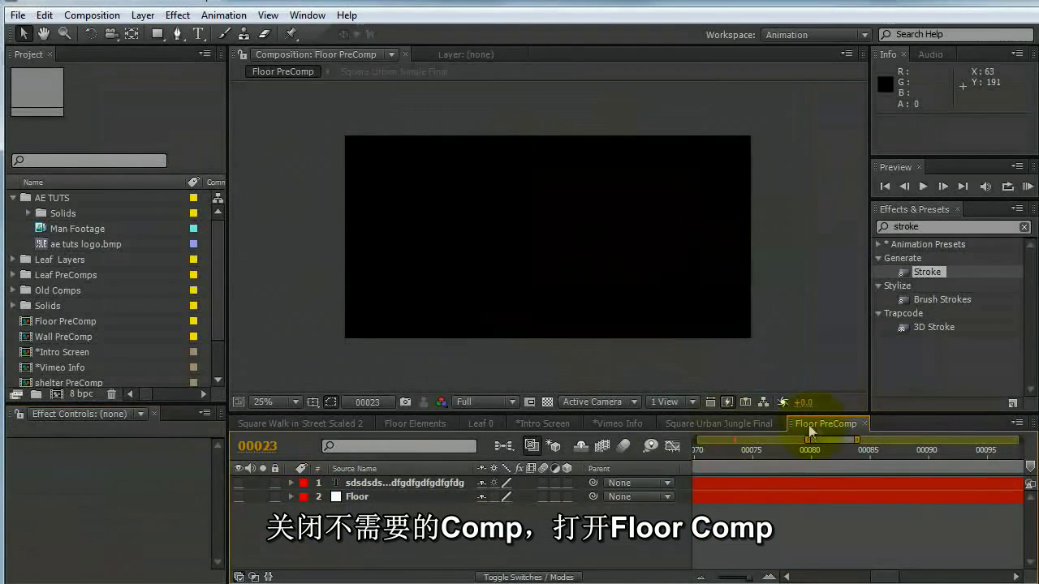
Add the Waves comp below the Floor layer in Floor PreComp and move the ornament toward the right side of the frame.
left_click(214, 290)
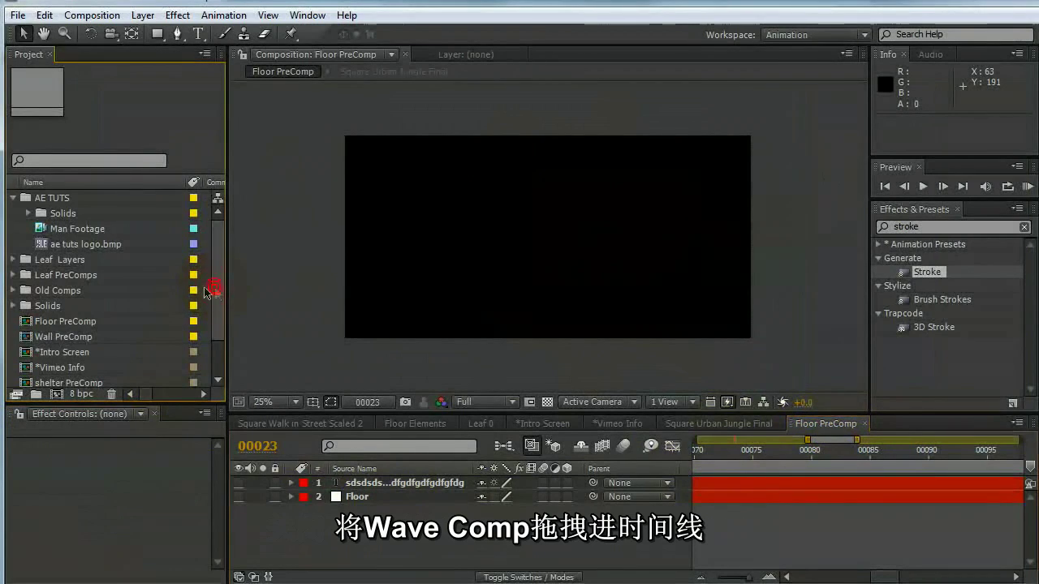
left_click(12, 281)
scroll(216, 312, "down", 3)
left_click_drag(67, 321, 459, 536)
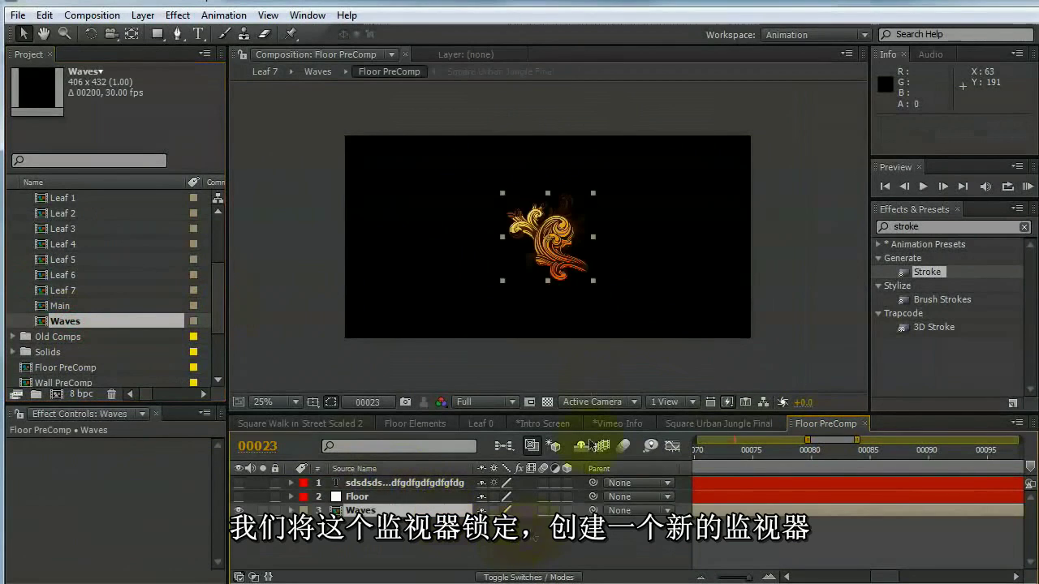
left_click_drag(552, 235, 651, 244)
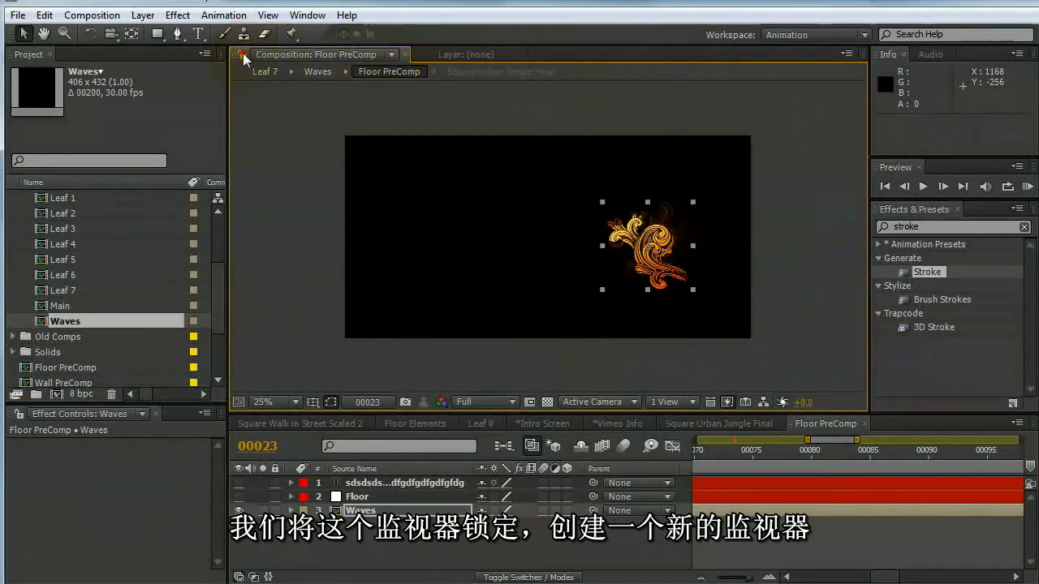
Lock the Floor PreComp viewer and create a new comp viewer docked beside it.
left_click(394, 57)
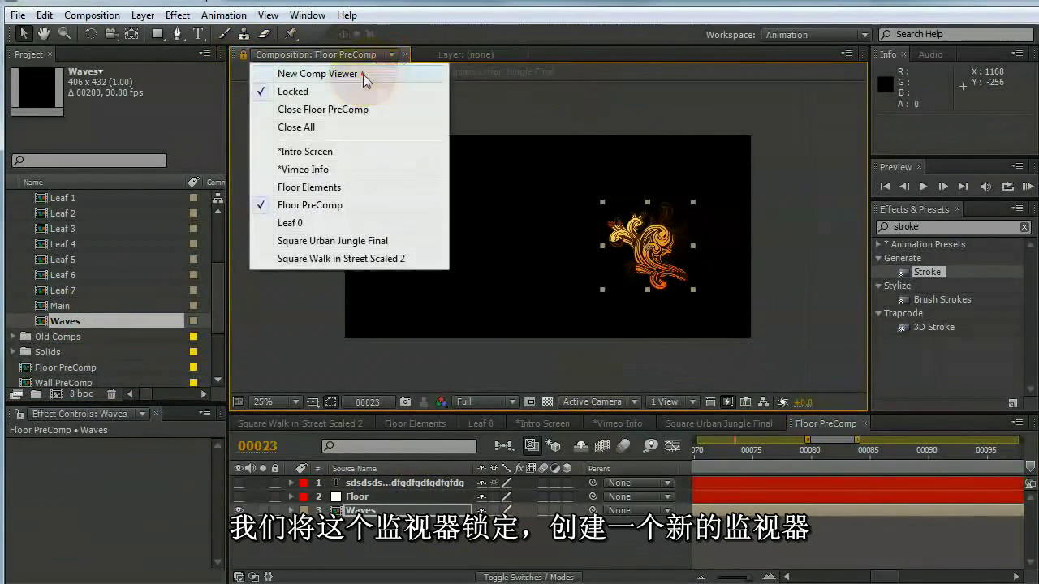
left_click(371, 73)
left_click_drag(532, 63, 1007, 203)
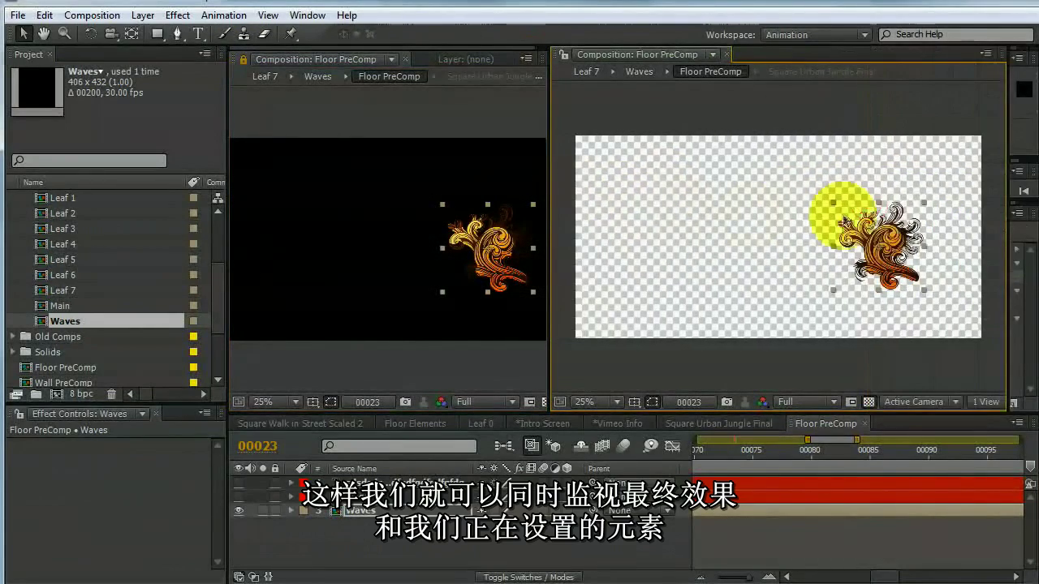
left_click_drag(547, 203, 581, 202)
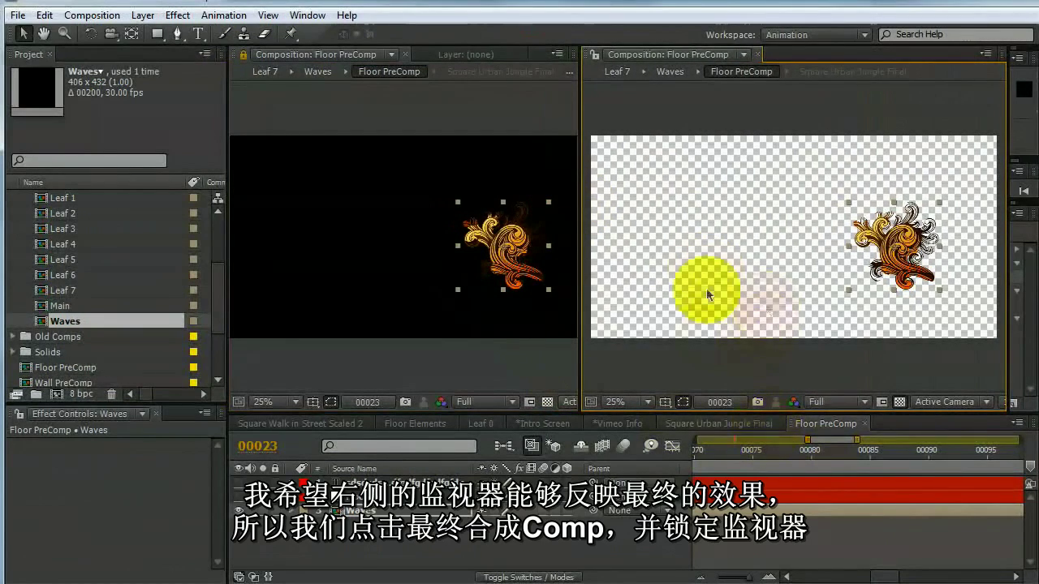
Show the Square Urban Jungle Final comp in the second viewer and lock that viewer.
left_click(712, 422)
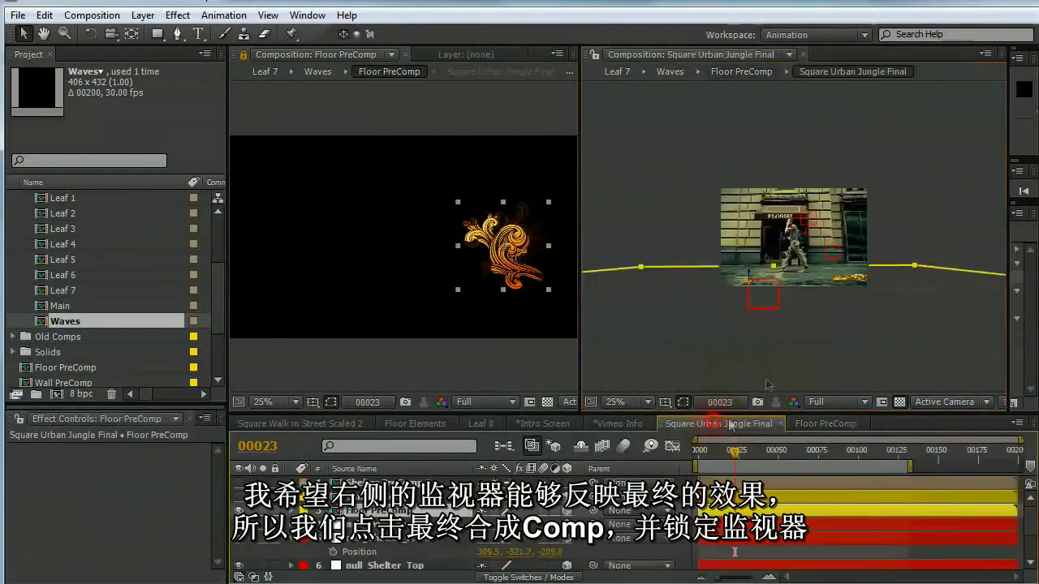
left_click(596, 55)
scroll(610, 276, "up", 4)
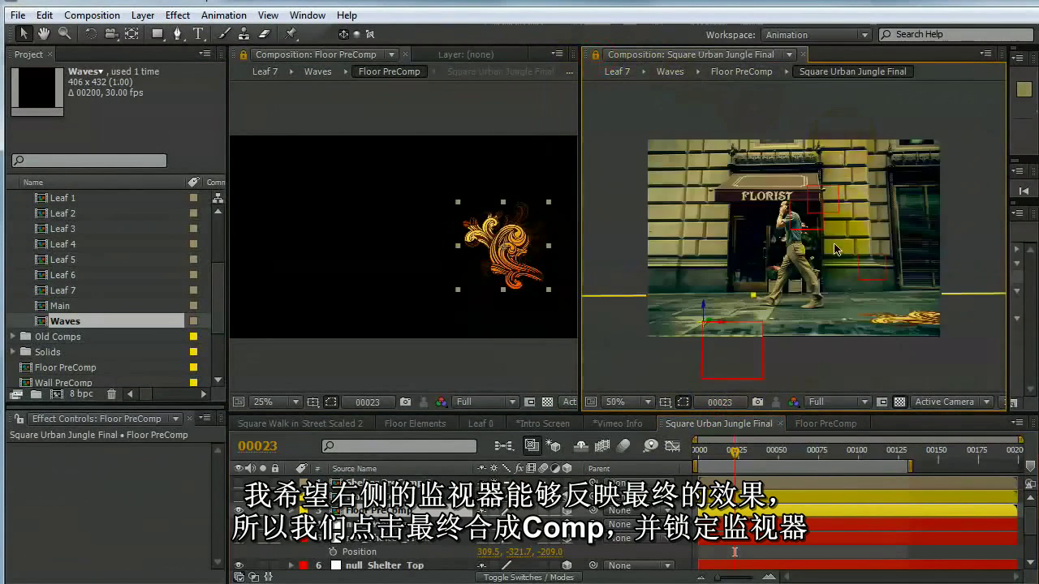
Reposition the Waves ornament in Floor PreComp so it lies on the pavement beneath the walking man in the final comp.
key("v")
left_click_drag(516, 269, 514, 298)
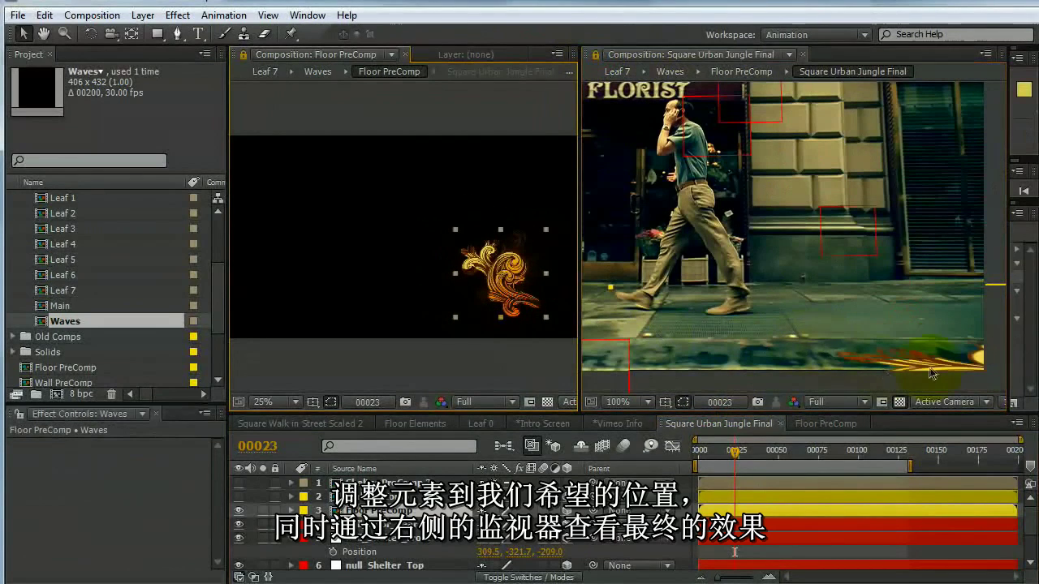
left_click_drag(518, 299, 467, 235)
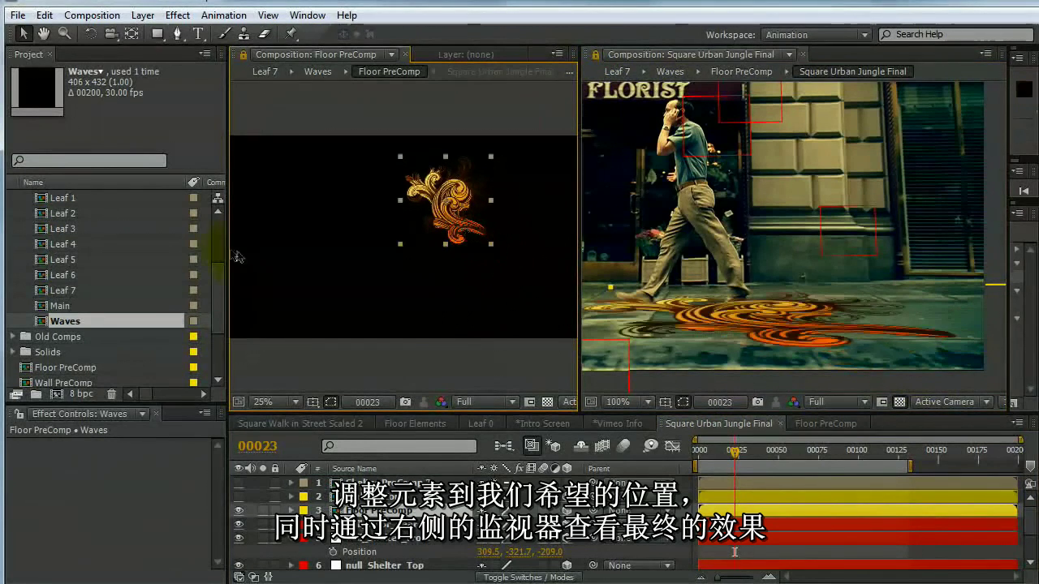
Enlarge the Square Urban Jungle Final viewer and run a RAM preview of the floor ornament animation.
left_click_drag(226, 248, 62, 248)
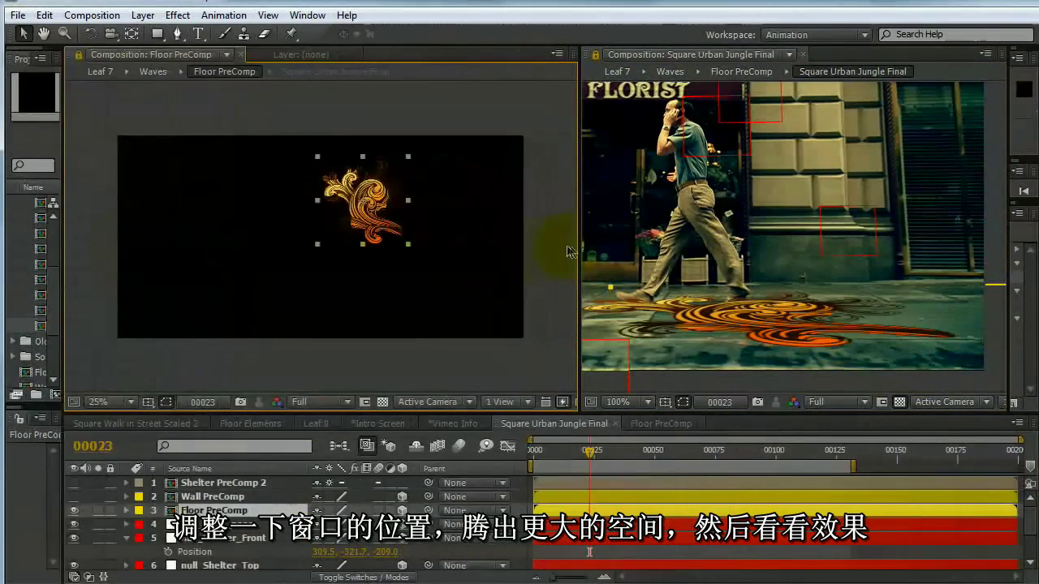
left_click_drag(581, 246, 370, 246)
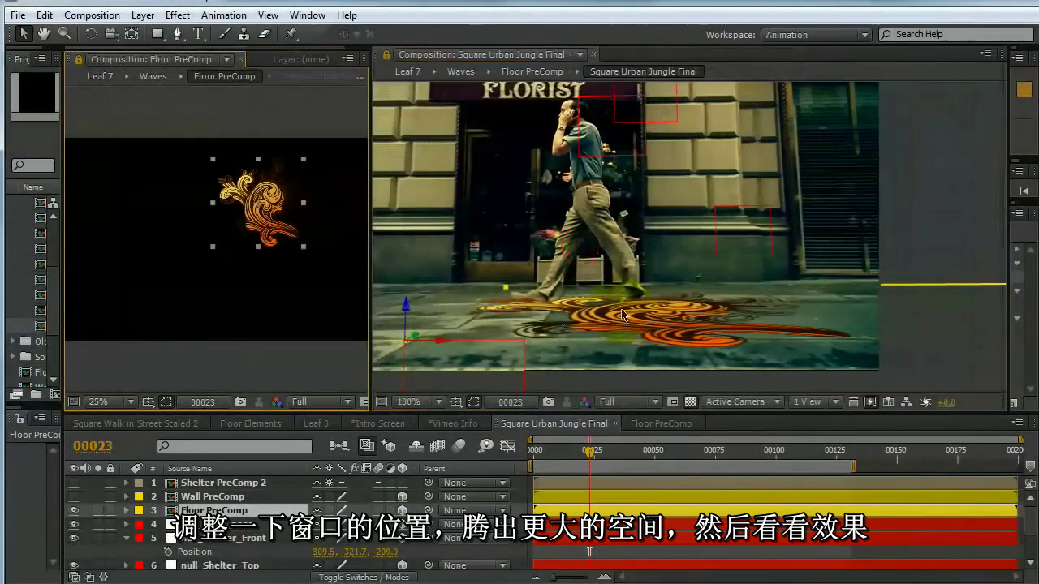
scroll(624, 315, "down", 1)
left_click_drag(623, 315, 638, 324)
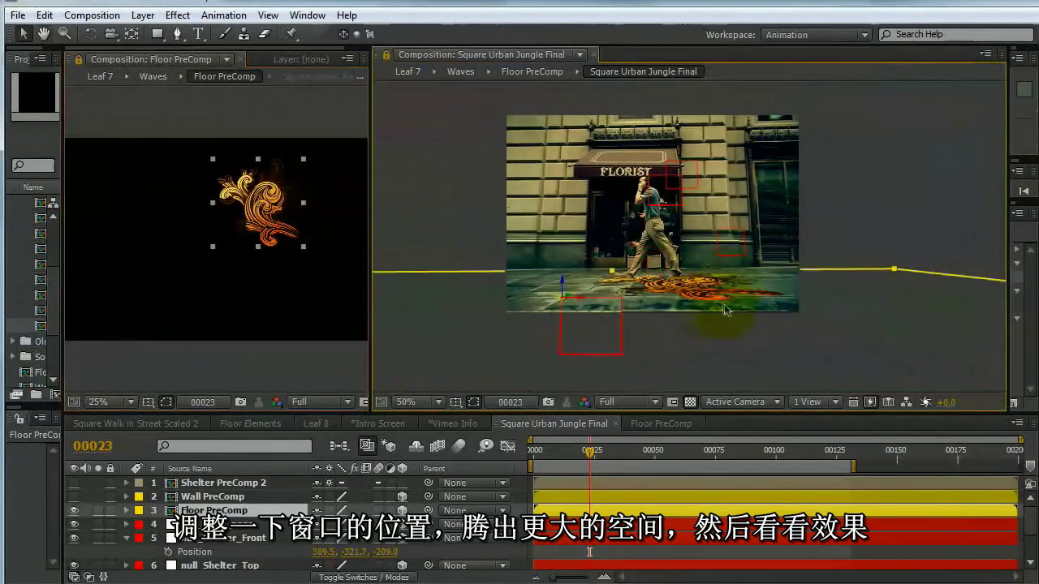
key("KP_0")
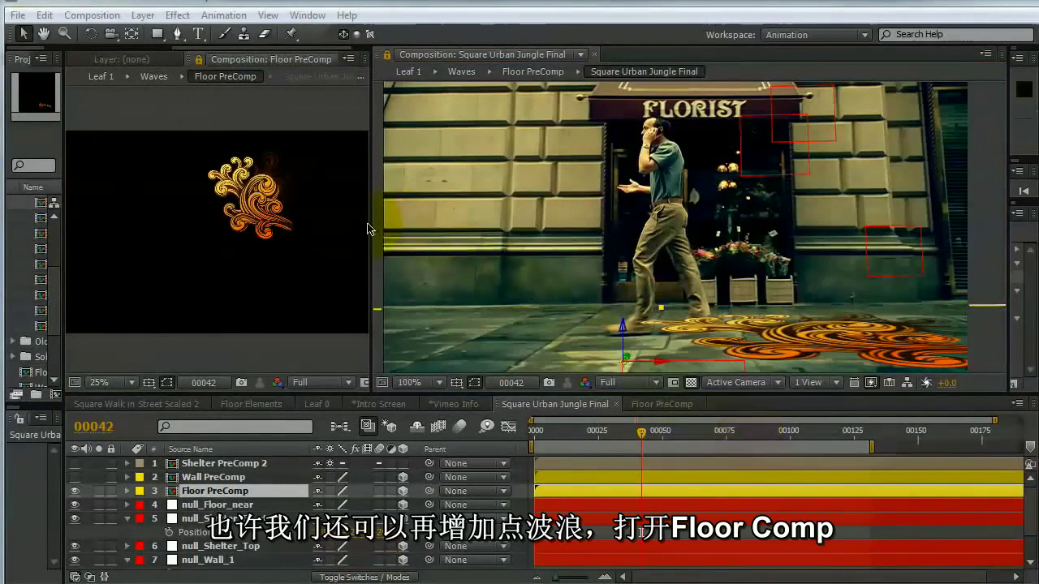
Widen the Floor PreComp viewer, then delete the text layer and the Floor layer from the Floor PreComp timeline.
left_click_drag(369, 223, 727, 251)
left_click(654, 401)
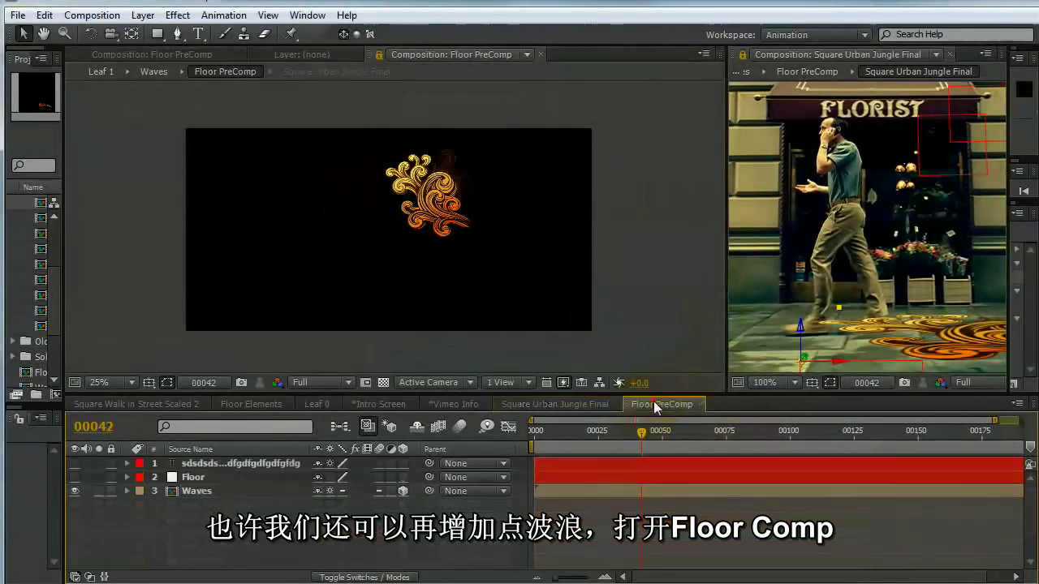
left_click(218, 463)
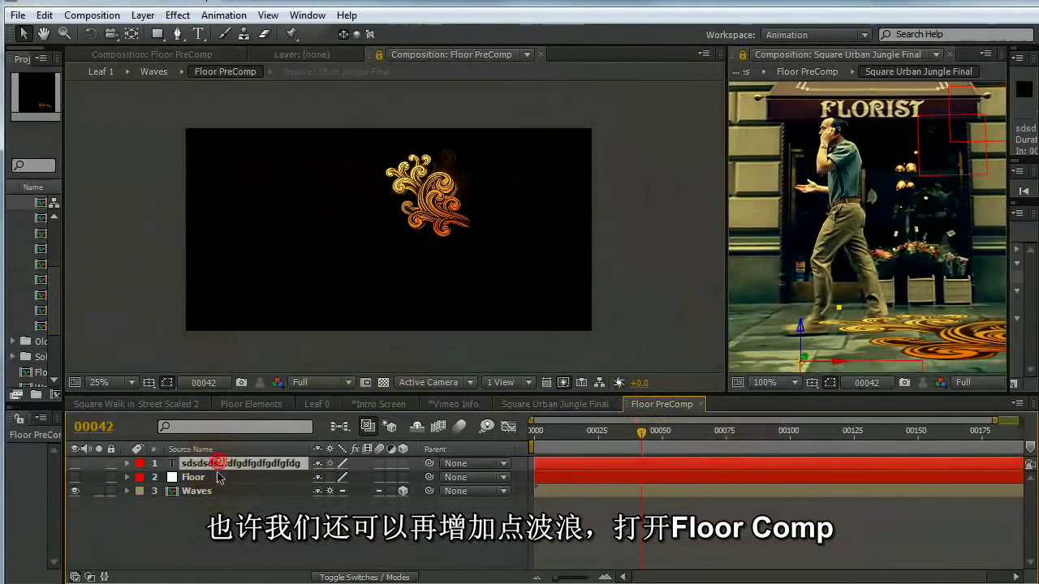
left_click(215, 478, "shift")
key("Delete")
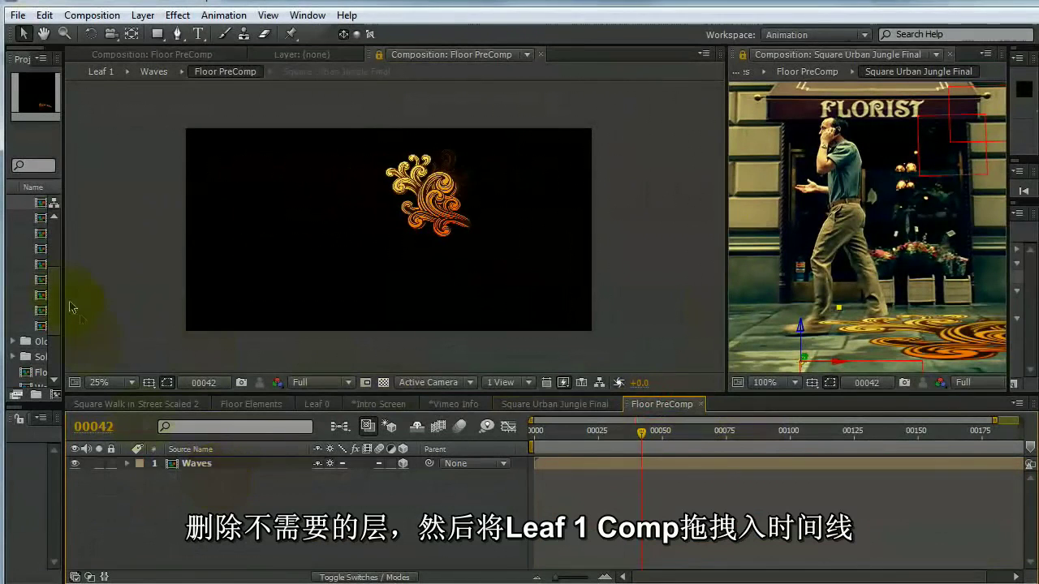
Add the Leaf 1 comp to Floor PreComp beside the Waves ornament and move its anchor point to the tip of the leaf's stem.
left_click_drag(62, 293, 202, 306)
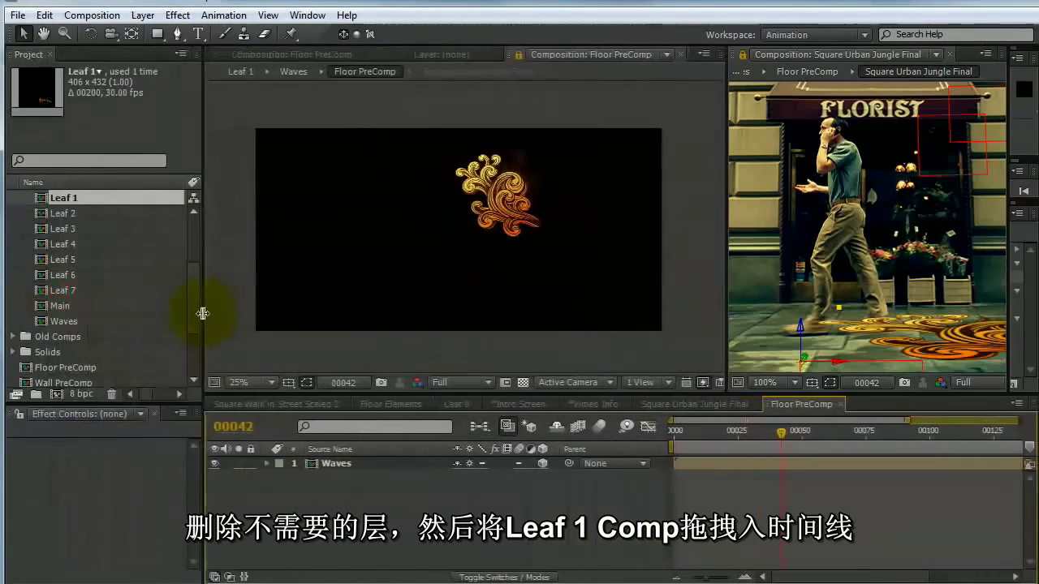
left_click_drag(49, 198, 416, 232)
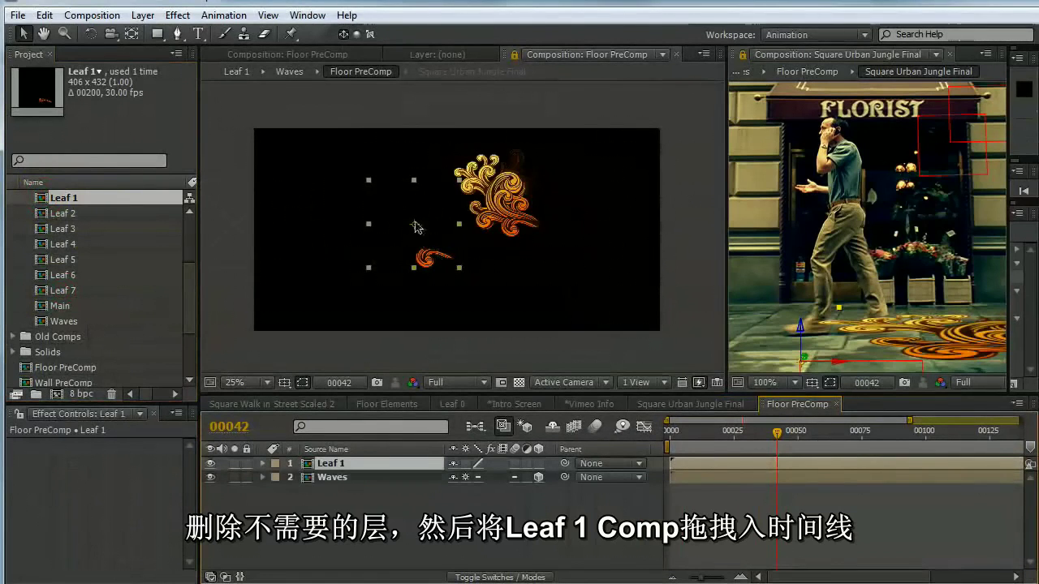
left_click(130, 35)
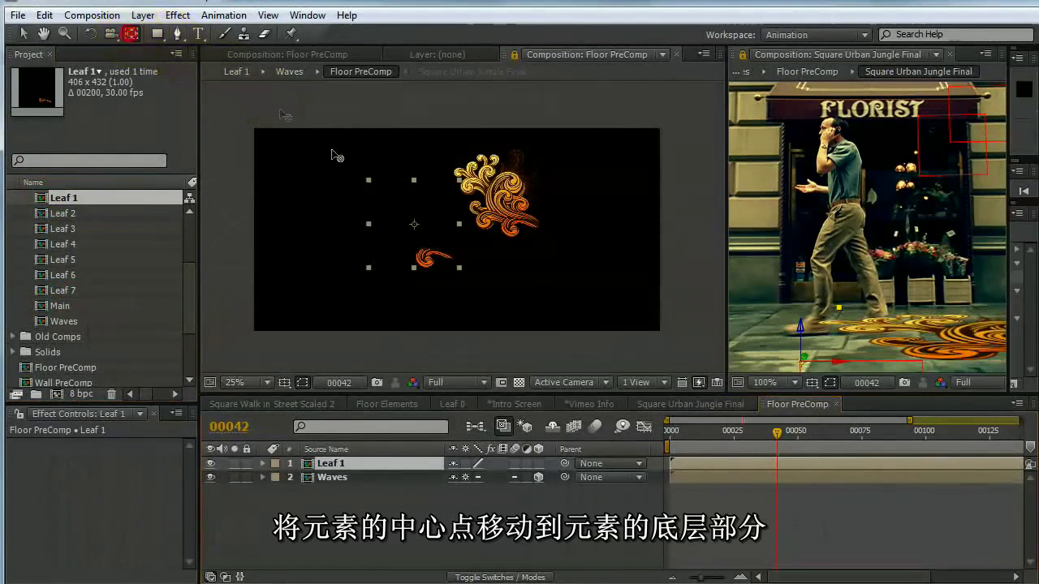
left_click_drag(416, 229, 433, 247)
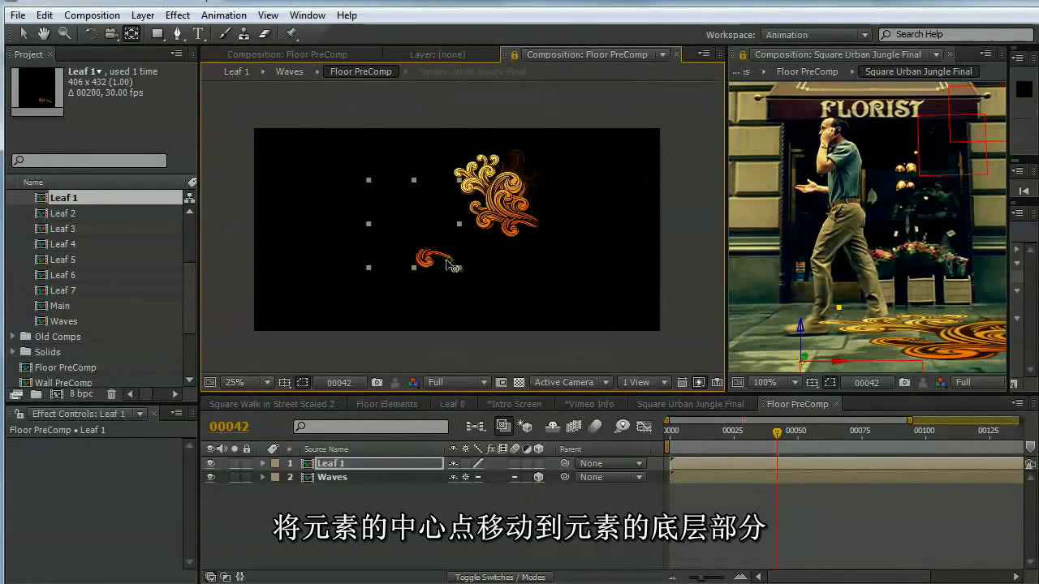
key("period")
scroll(435, 291, "up", 2)
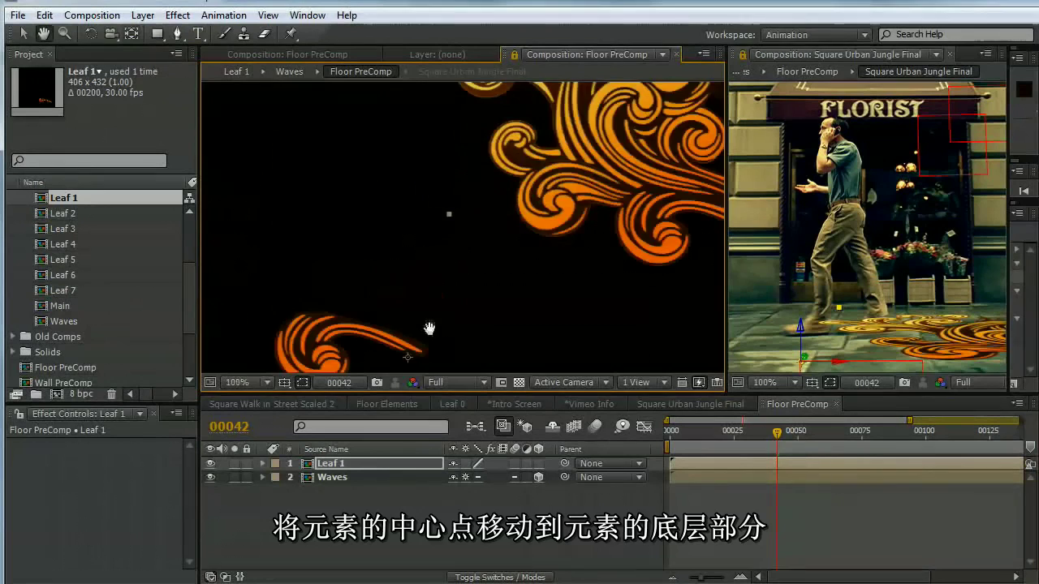
left_click_drag(424, 324, 480, 200)
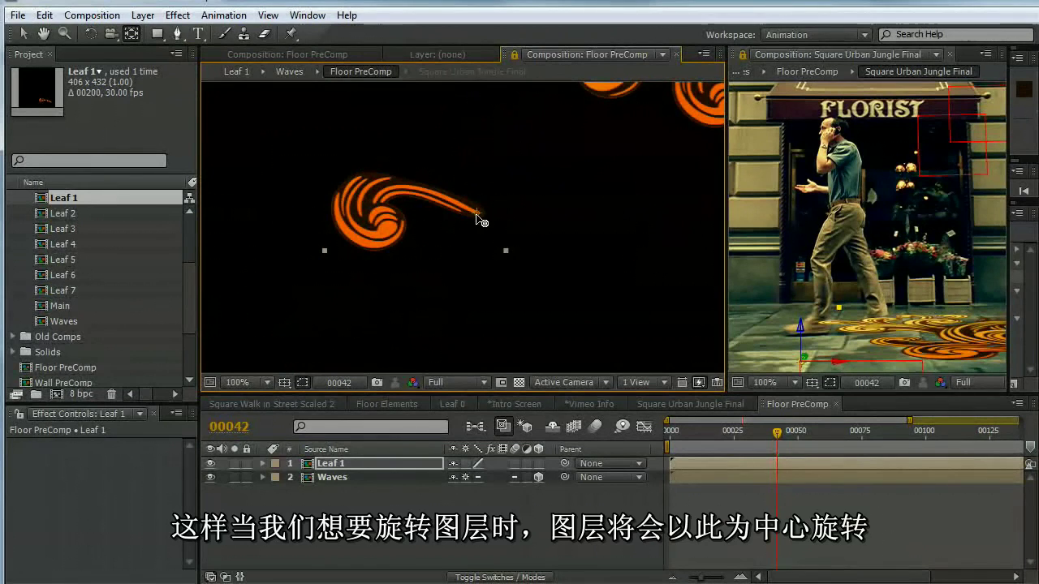
Rotate Leaf 1 counter-clockwise around its stem tip and position the stem against the lower-left curls of the Waves ornament.
key("w")
left_click_drag(481, 216, 417, 281)
key("h")
key("v")
left_click_drag(329, 312, 425, 151)
key("h")
left_click_drag(341, 157, 417, 308)
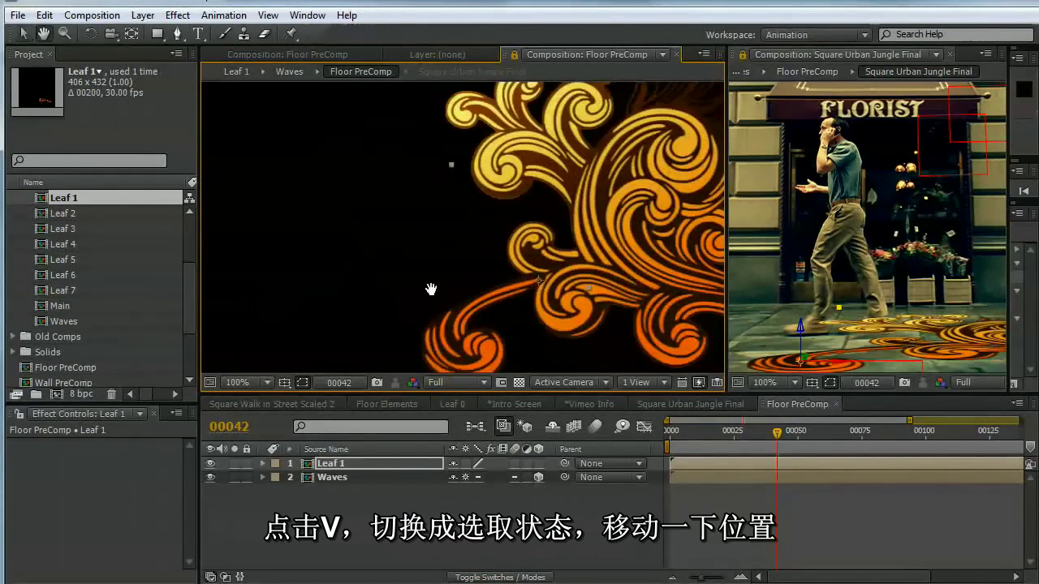
key("comma")
left_click_drag(495, 282, 471, 297)
key("v")
key("period")
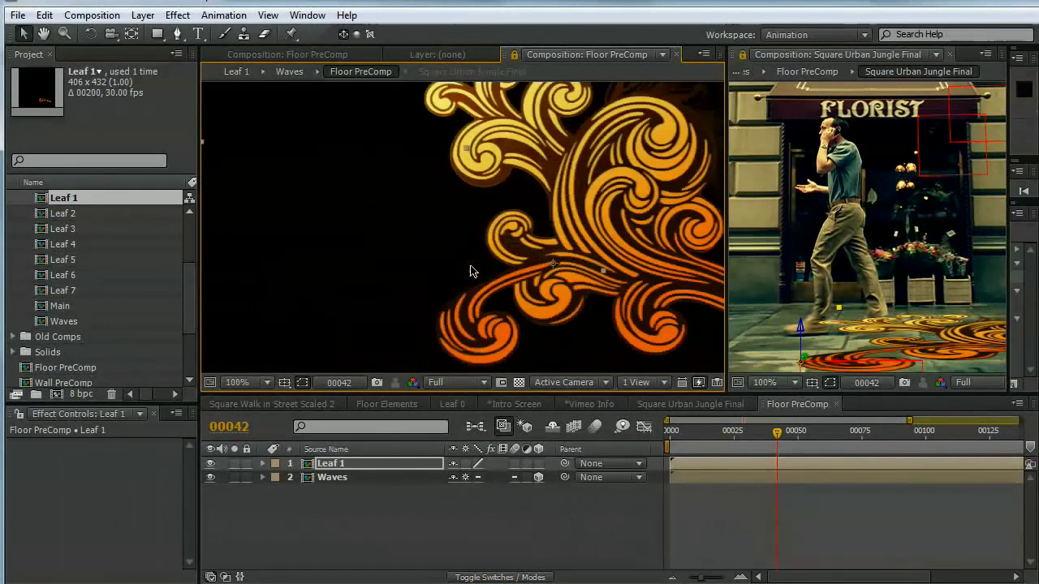
Hide the Leaf 1 layer and draw a closed Pen mask on it around the area where its stem overlaps the Waves curl.
key("period")
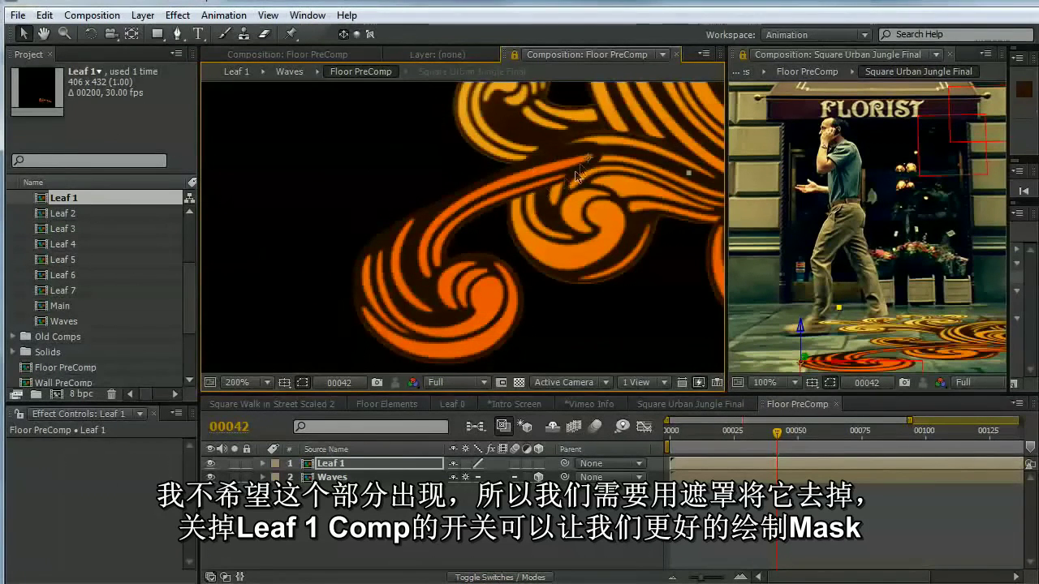
left_click(177, 33)
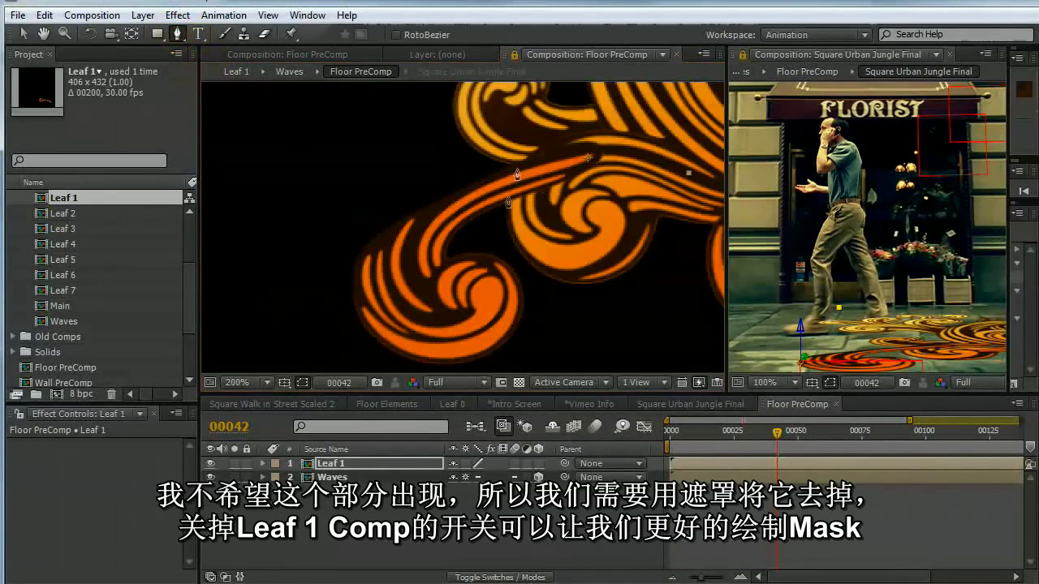
left_click(365, 467)
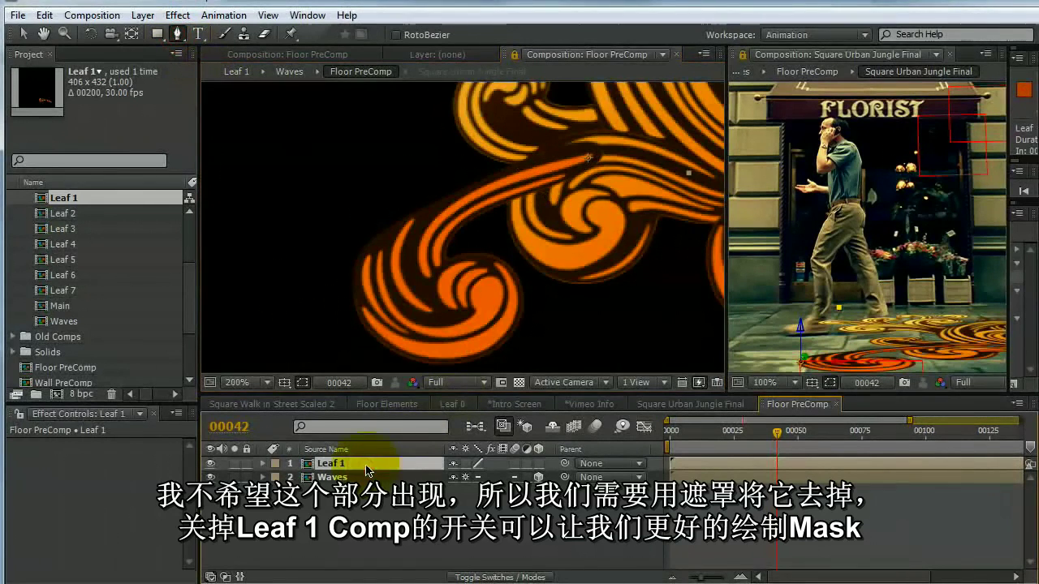
left_click(210, 464)
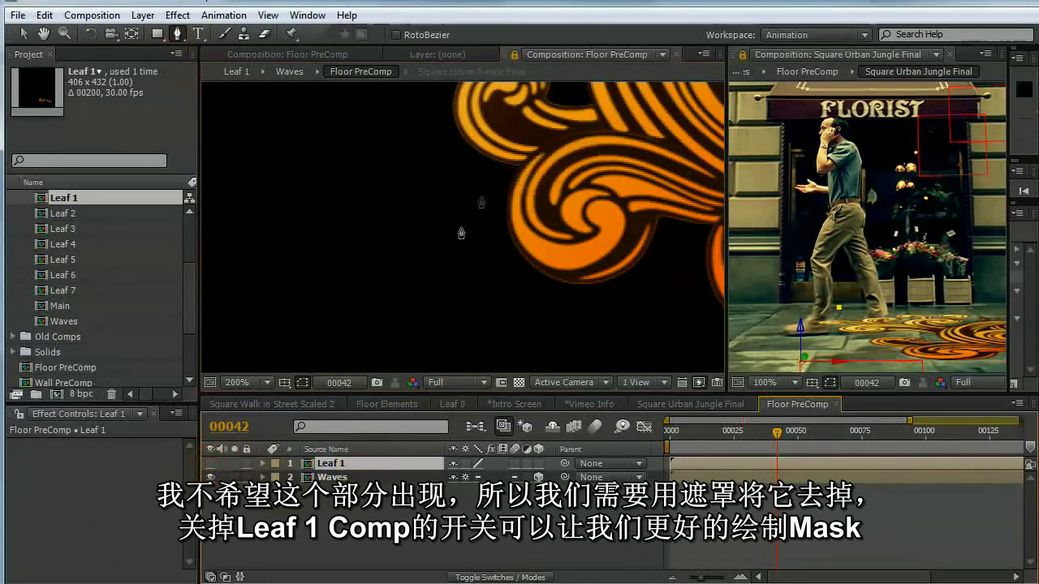
left_click(516, 168)
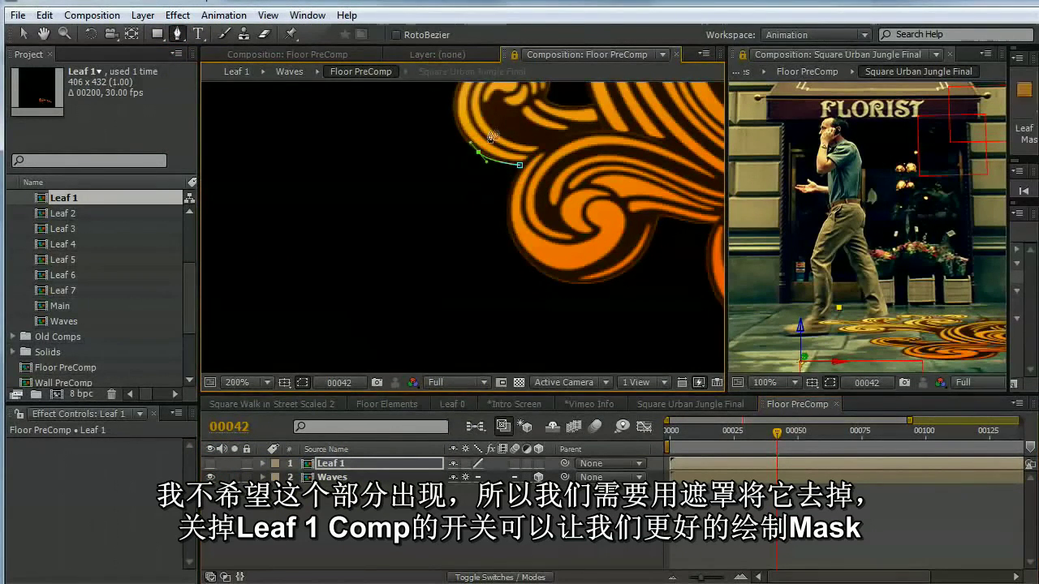
left_click(509, 117)
left_click_drag(600, 156, 599, 174)
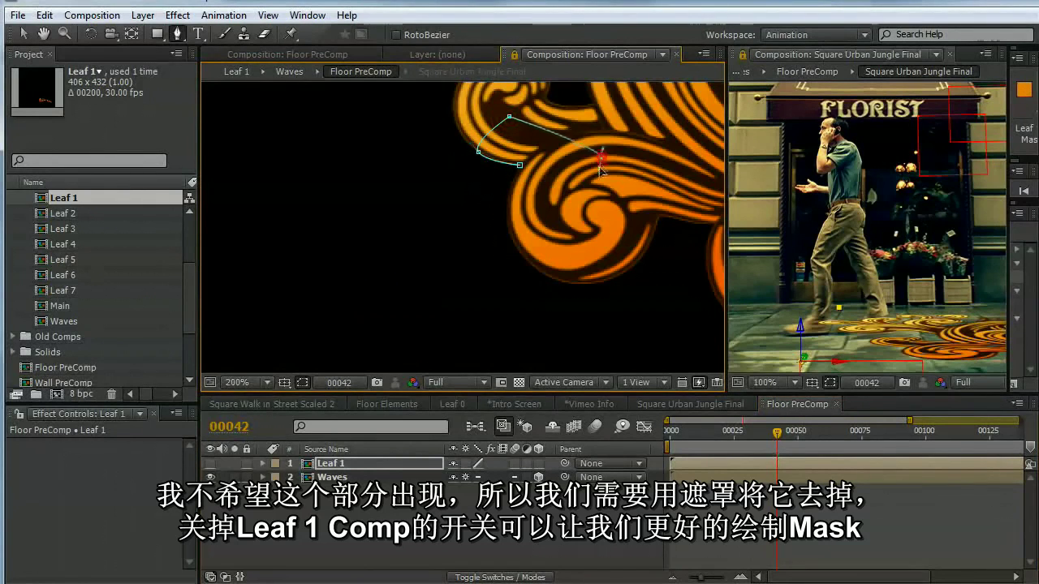
left_click_drag(562, 241, 550, 254)
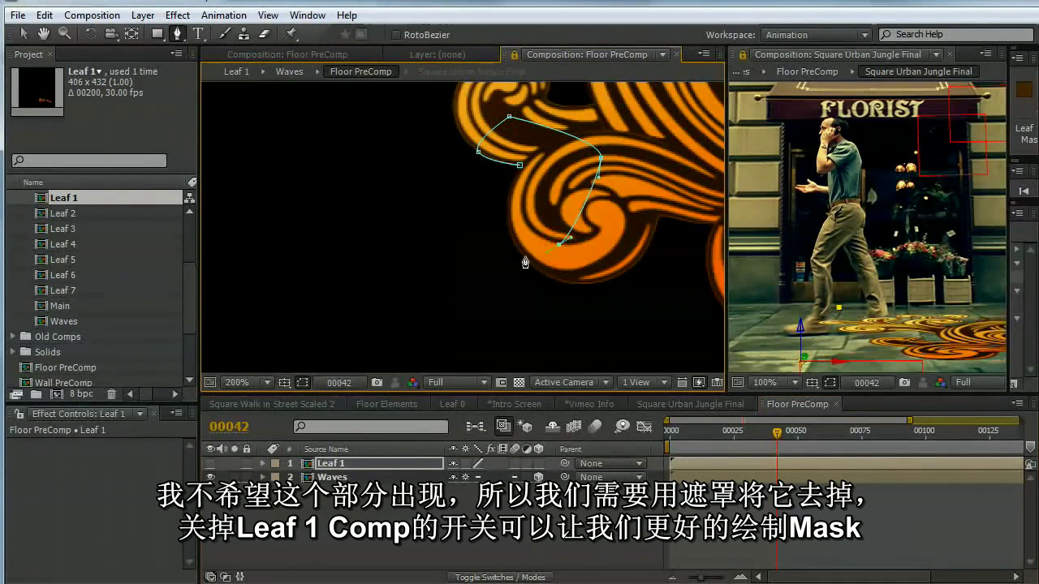
left_click_drag(509, 202, 522, 170)
left_click(520, 166)
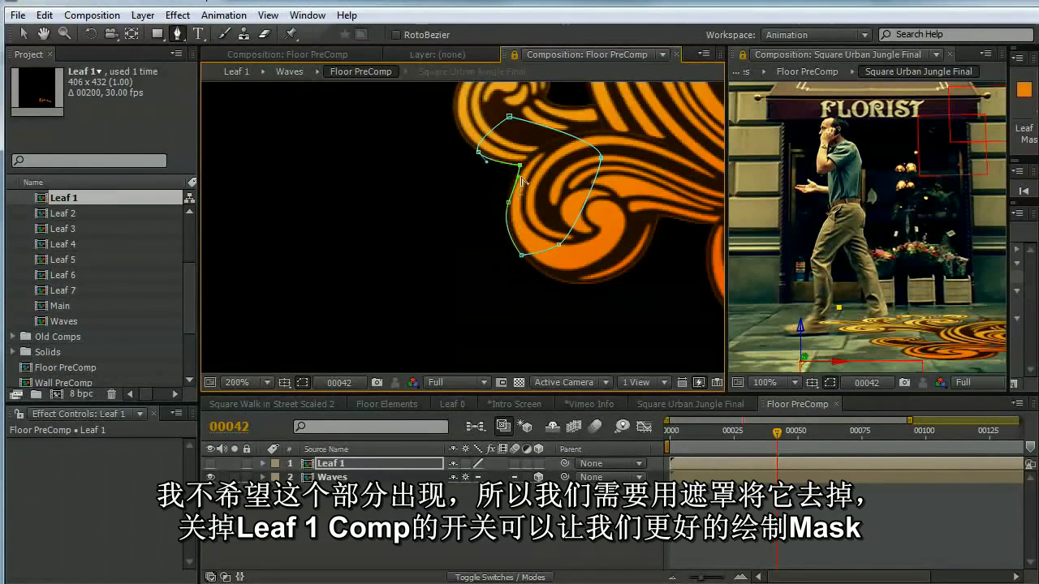
Adjust the Leaf 1 mask's points and curve handles to follow the outer edge of the lower Waves curl.
scroll(518, 183, "up", 2)
left_click_drag(505, 197, 550, 201)
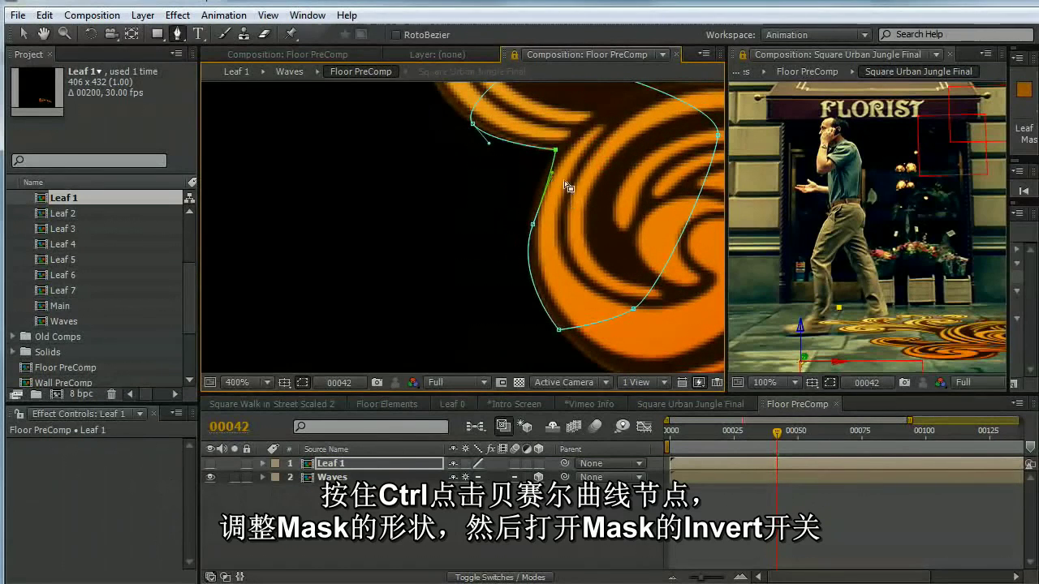
left_click_drag(551, 174, 543, 172)
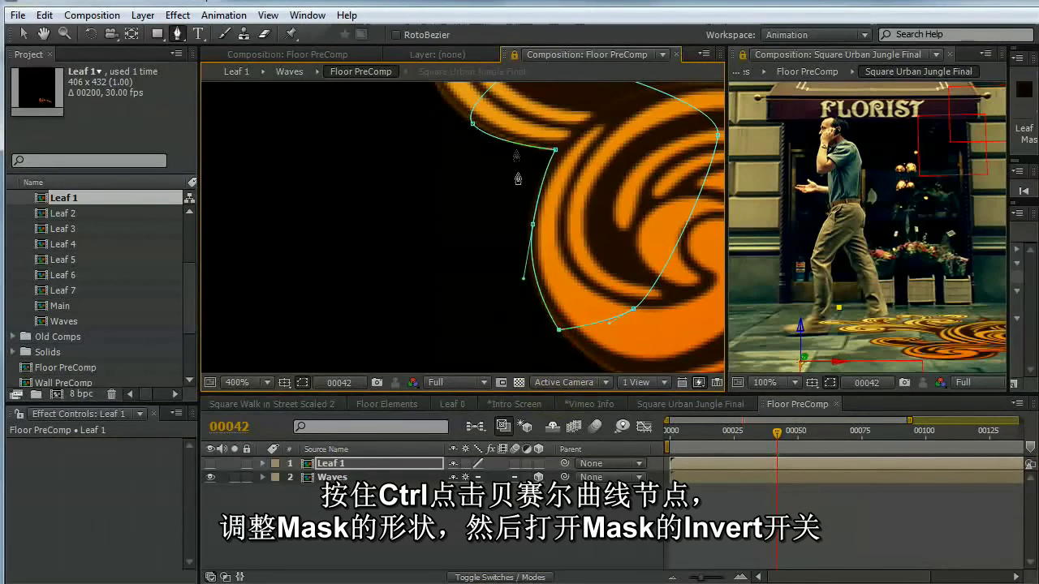
Make the Leaf 1 layer visible again and invert its mask so the overlapping stem is cut away.
key("comma")
left_click(212, 464)
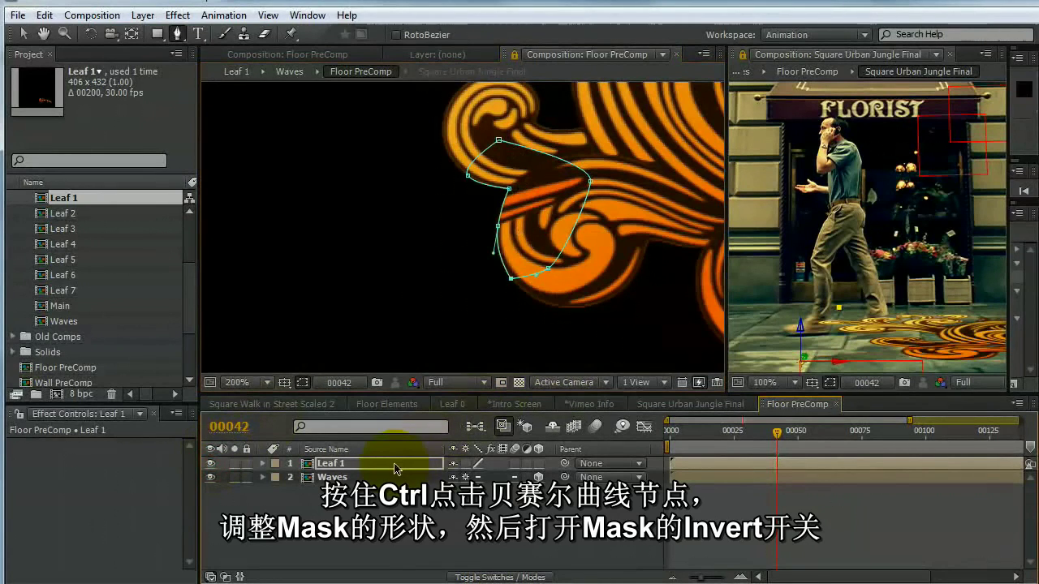
key("m")
left_click(508, 477)
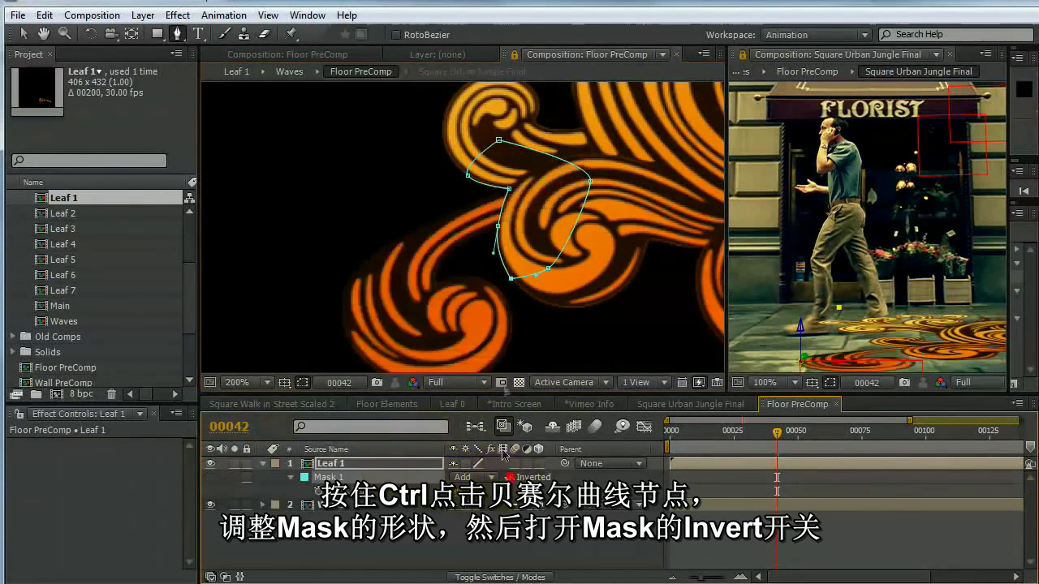
key("comma")
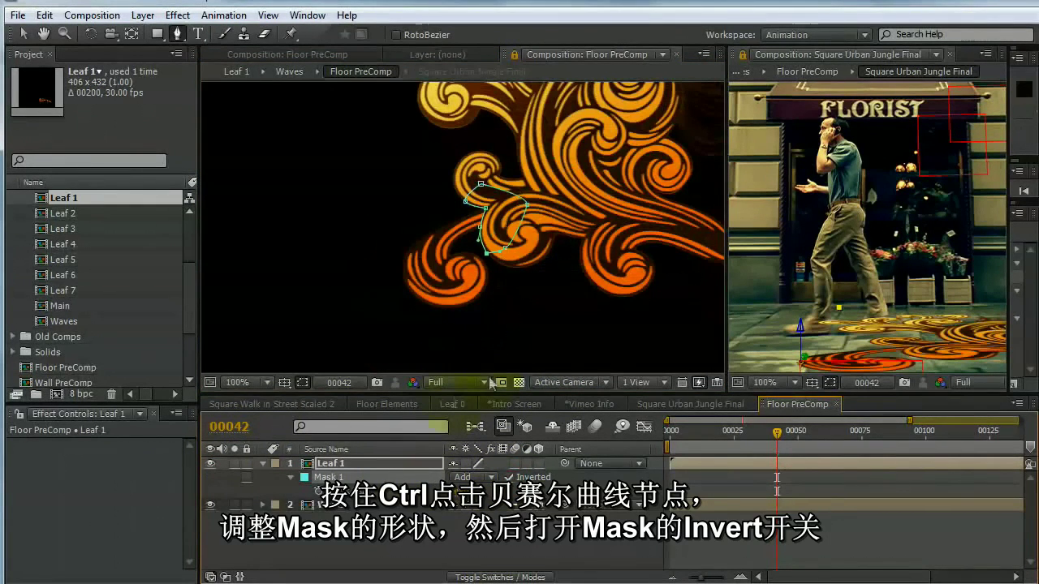
Hide the mask outlines in the Floor PreComp viewer and preview Square Urban Jungle Final at full panel size.
left_click(302, 382)
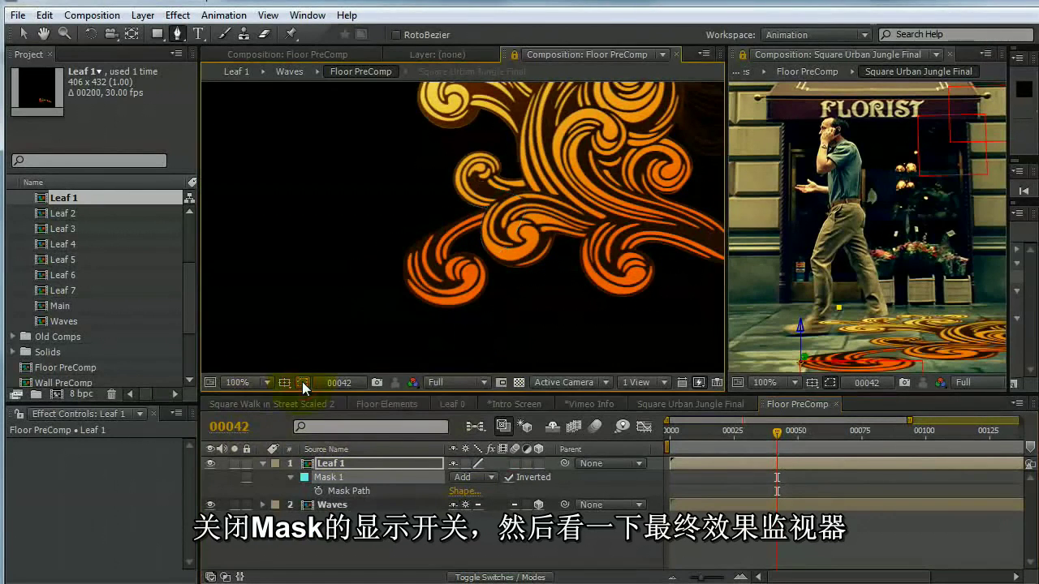
scroll(474, 217, "down", 2)
scroll(474, 217, "up", 2)
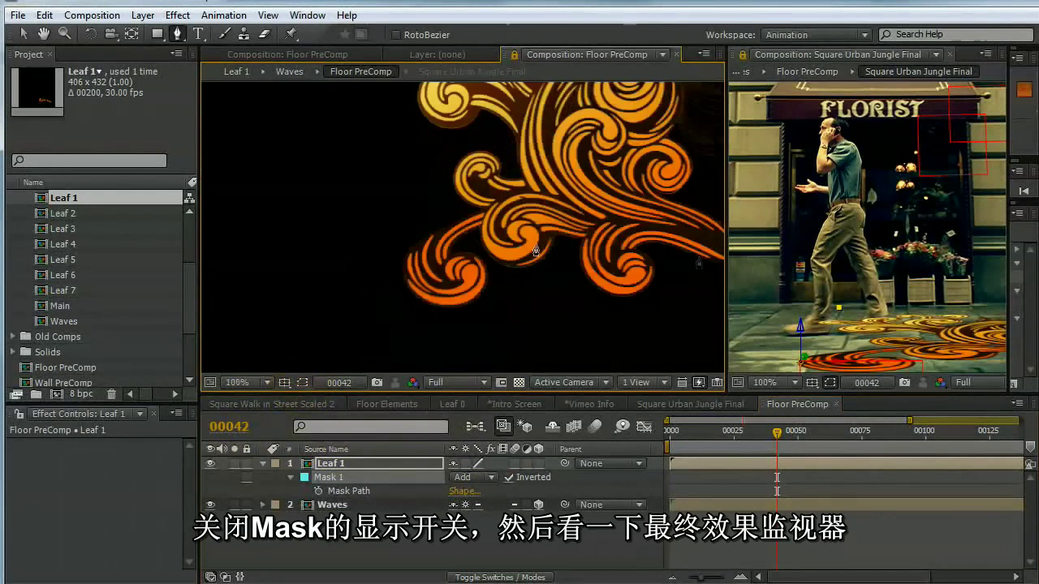
key("grave")
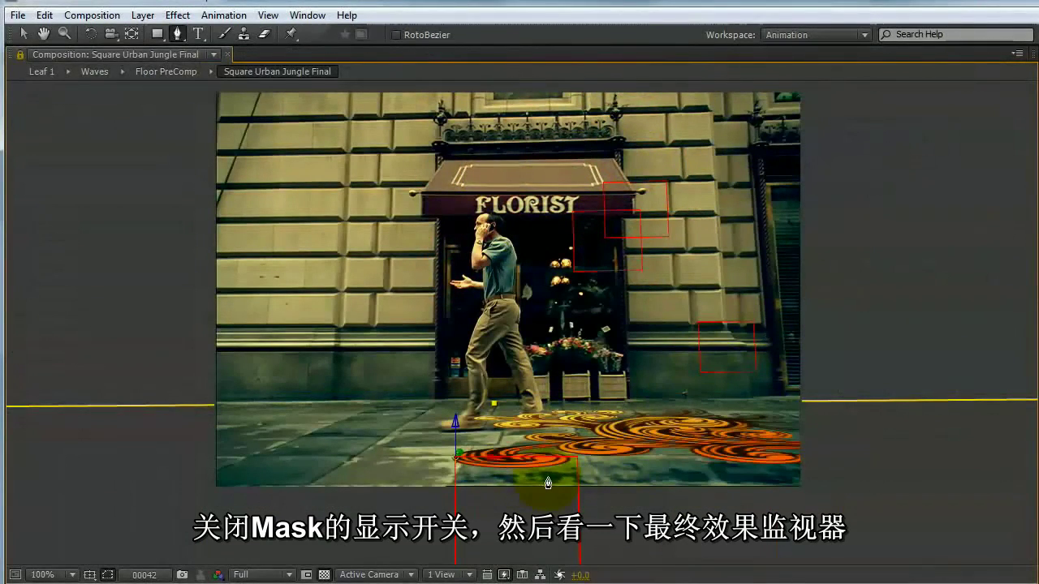
key("KP_0")
key("space")
key("grave")
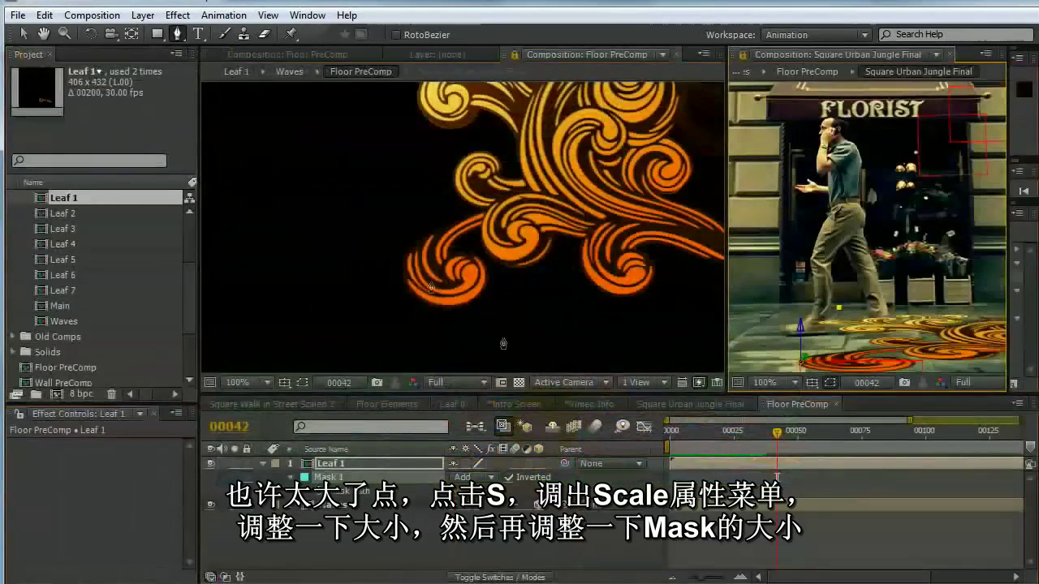
Scale the Leaf 1 layer down around its stem tip to make a smaller curl beside the Waves ornament.
left_click(345, 464)
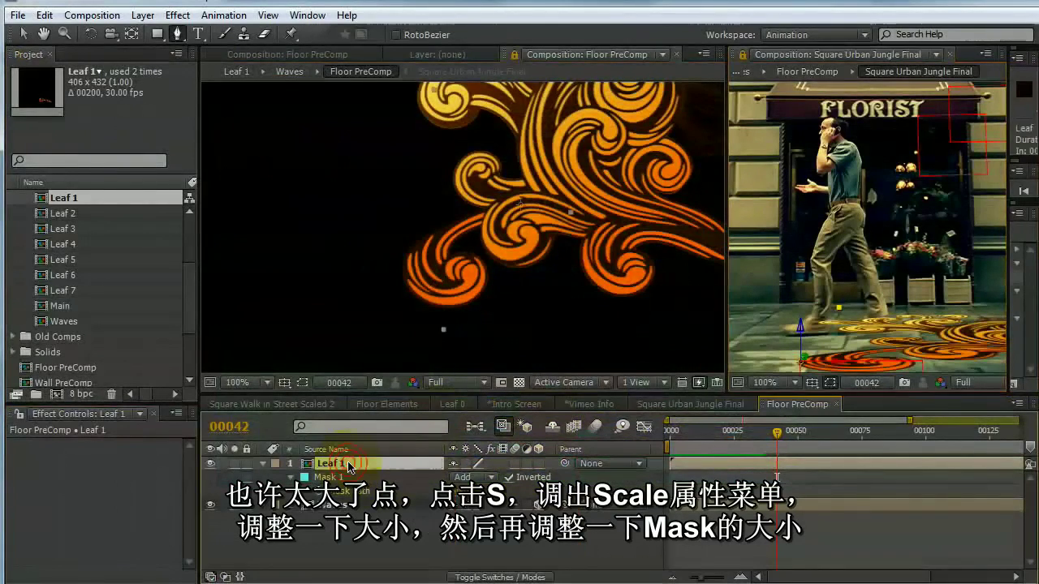
key("s")
mouse_move(469, 477)
left_mouse_down()
mouse_move(446, 480)
mouse_move(456, 484)
left_mouse_up()
Display Leaf 1's mask outline again, then enlarge the mask and shift it left to the outer edge of the Waves curl.
left_click(343, 466)
left_click(343, 465)
key("m")
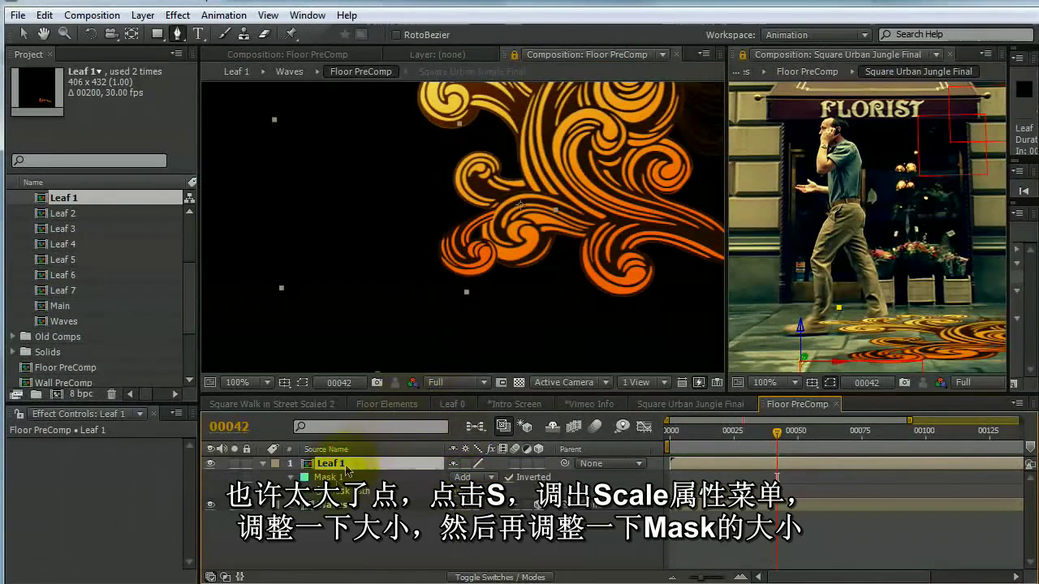
left_click(302, 383)
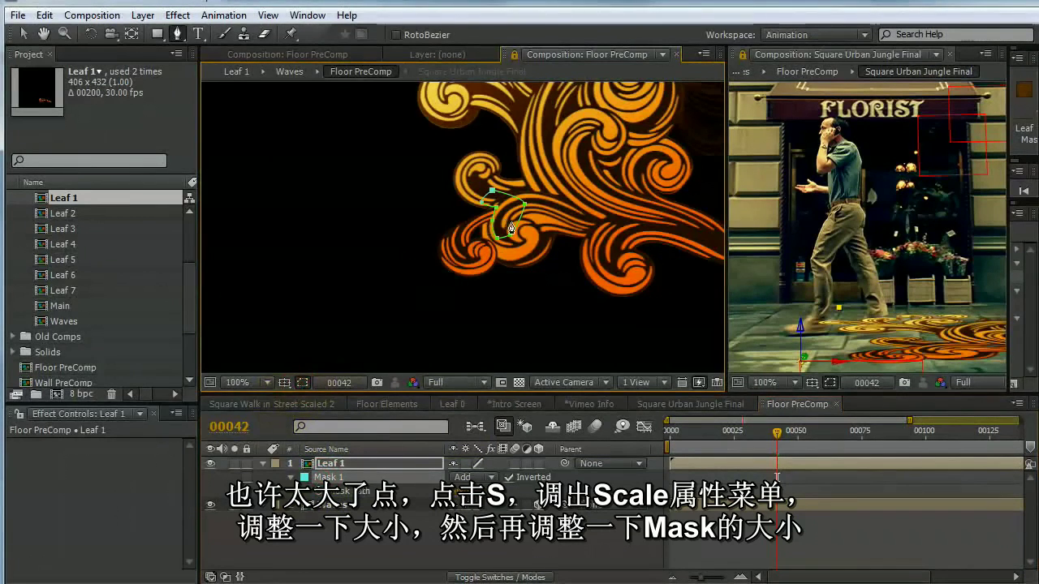
key("v")
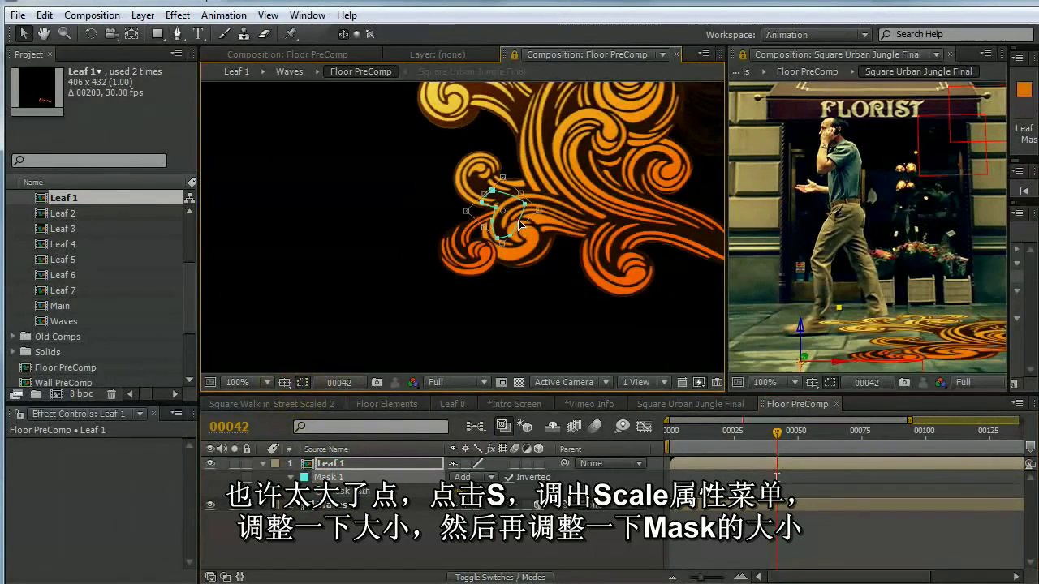
key("period")
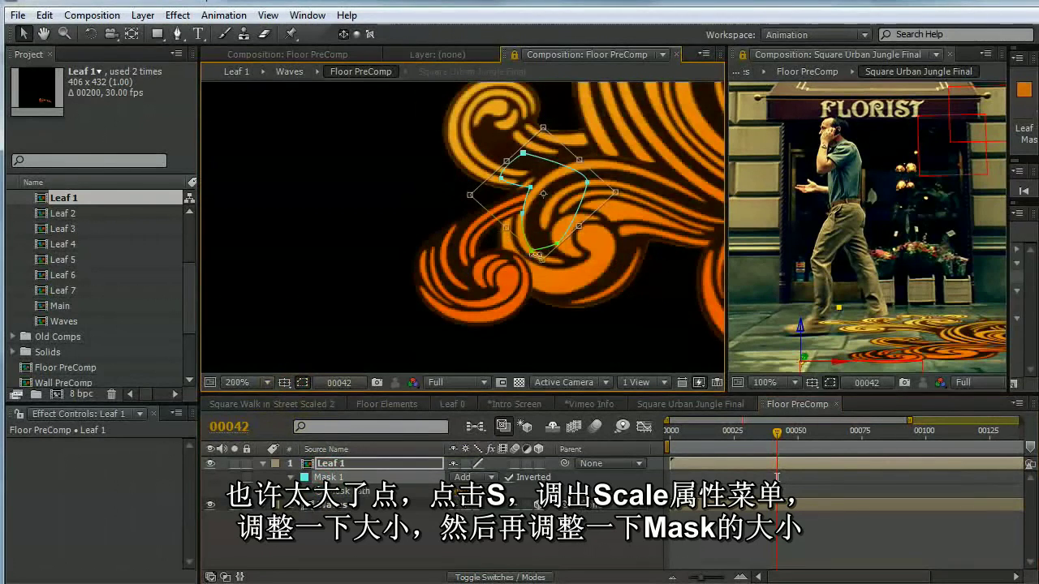
left_click_drag(543, 260, 534, 289)
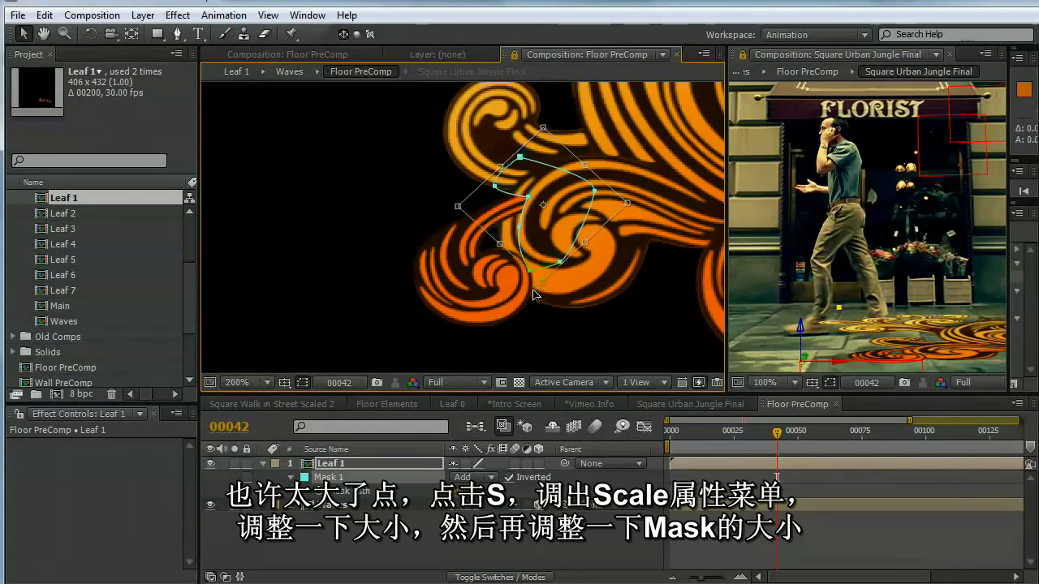
left_click_drag(542, 246, 520, 248)
key("space")
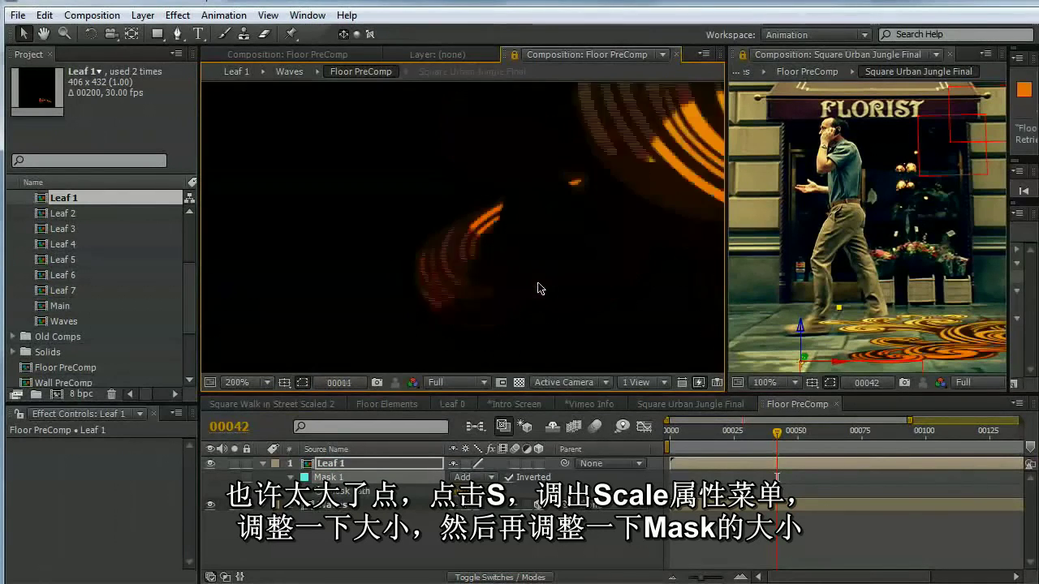
key("space")
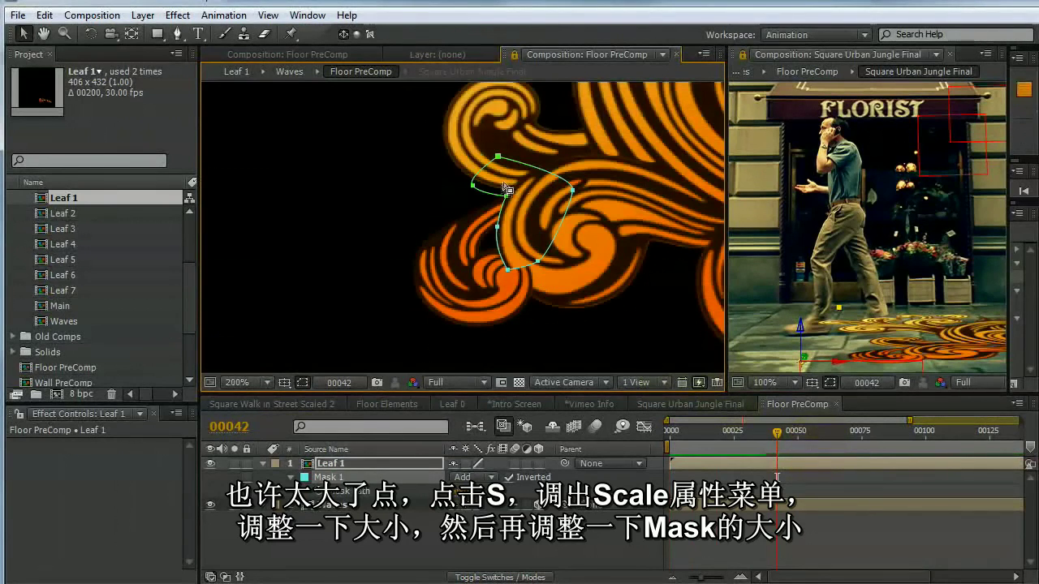
Refine individual points and curve handles of the Leaf 1 mask so its edge smoothly follows the Waves curls.
left_click_drag(502, 195, 511, 190)
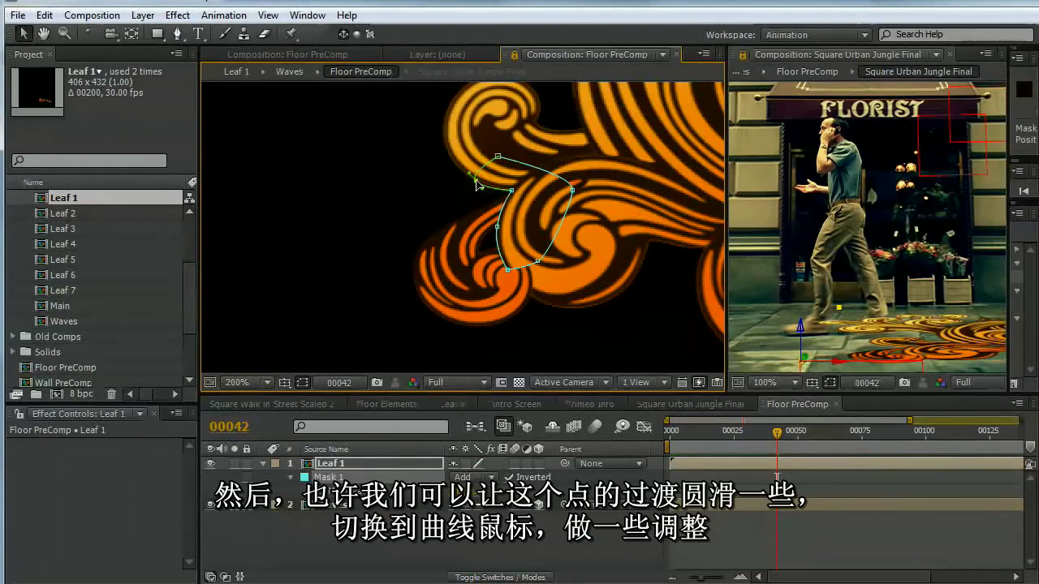
left_click_drag(539, 264, 543, 303)
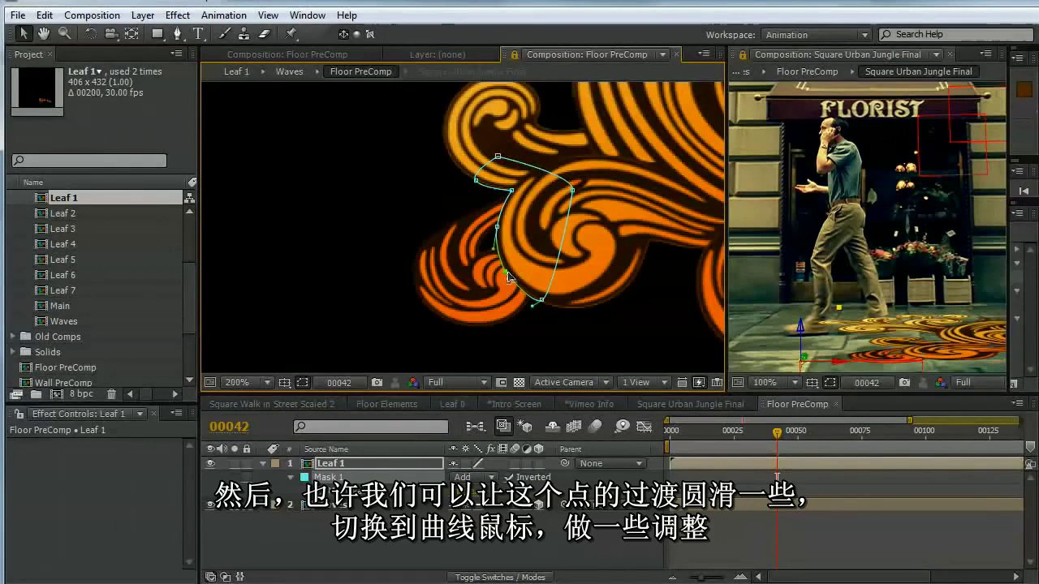
key("g")
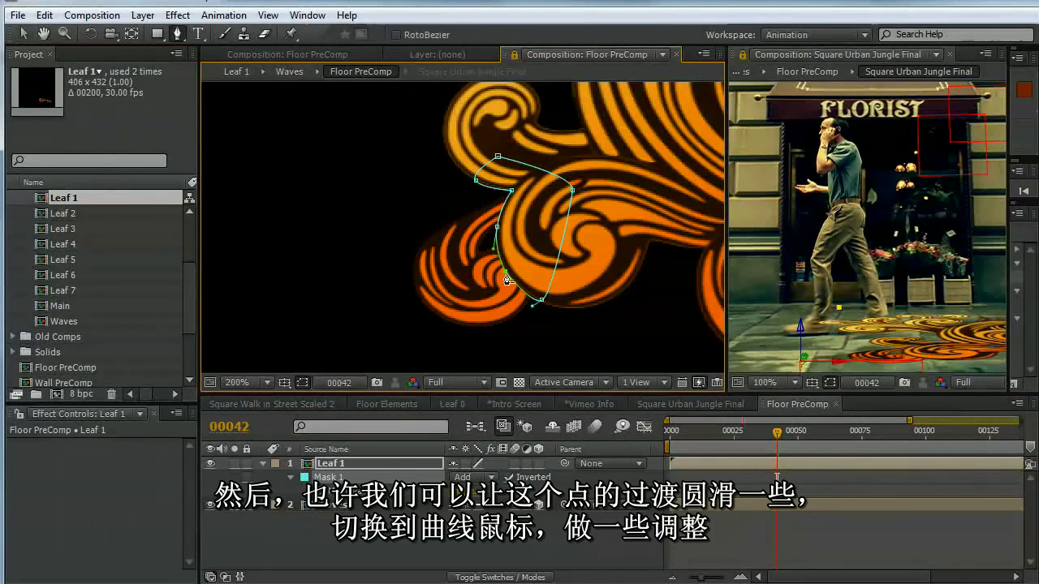
left_click_drag(505, 276, 494, 279)
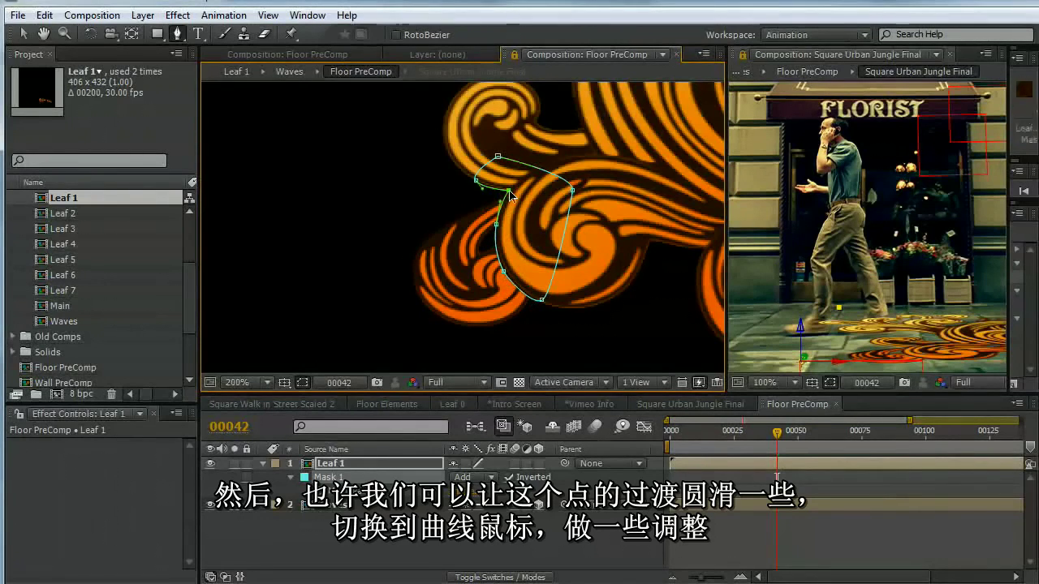
key("comma")
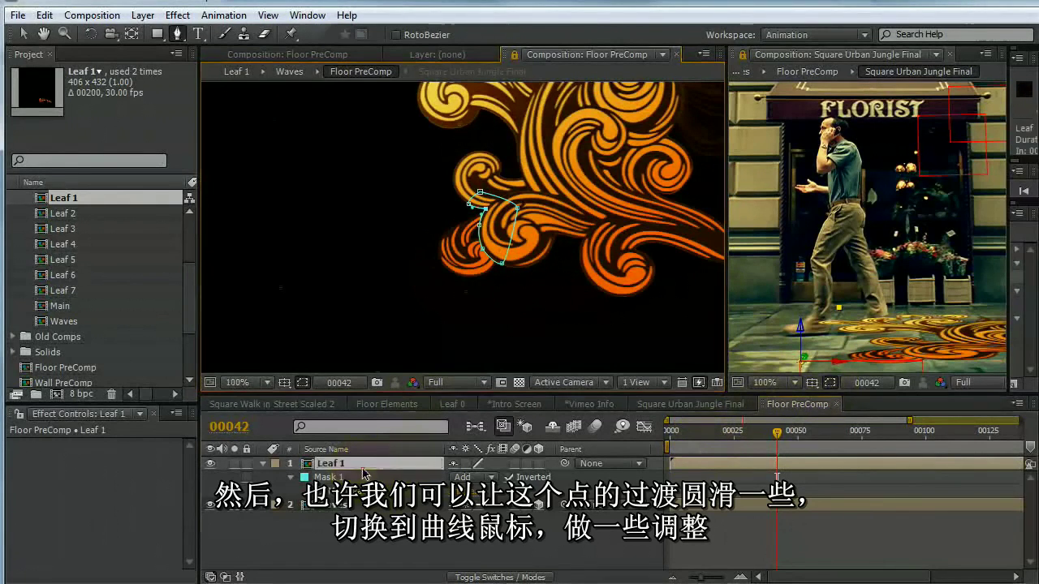
Add the Leaf 2 comp to Floor PreComp above Leaf 1 and move its anchor point to the tip of its stem.
left_click_drag(63, 212, 355, 236)
key("comma")
key("comma")
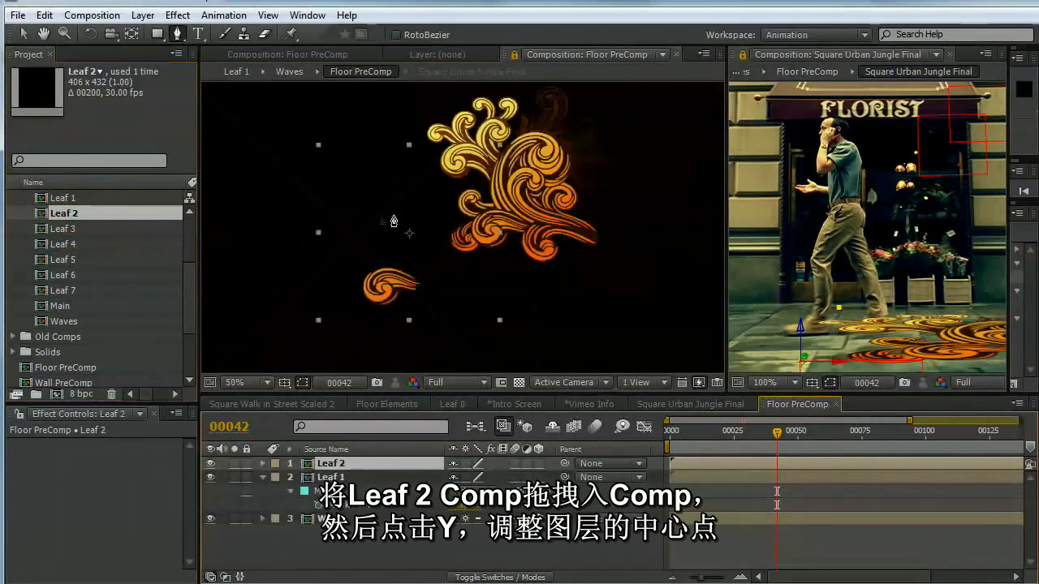
key("y")
left_click_drag(408, 235, 414, 286)
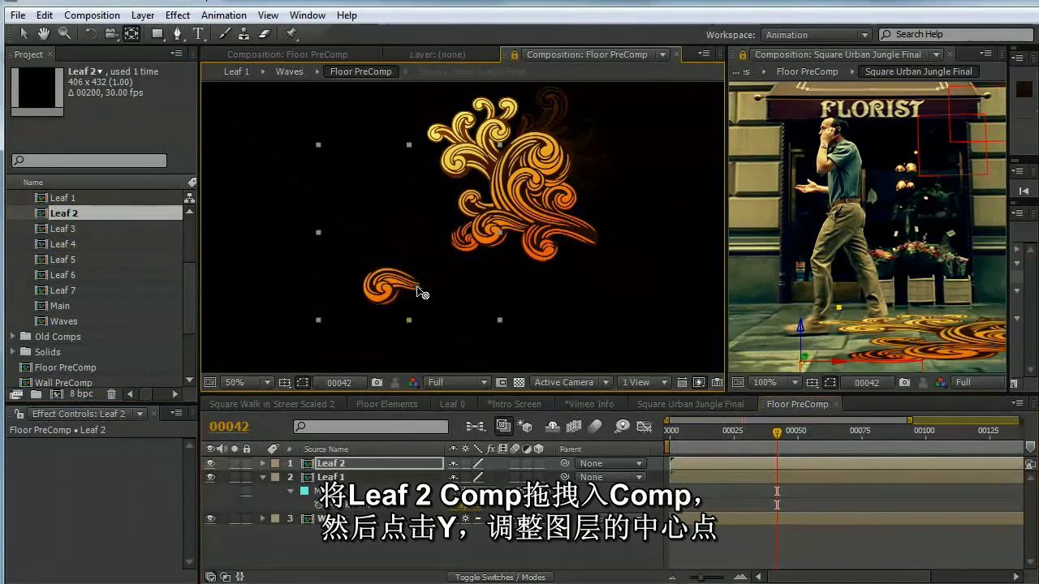
key("period")
key("period")
Position Leaf 2 so its stem meets the gap between the two lower-left curls of the Waves ornament.
left_click_drag(386, 302, 462, 145)
key("v")
key("comma")
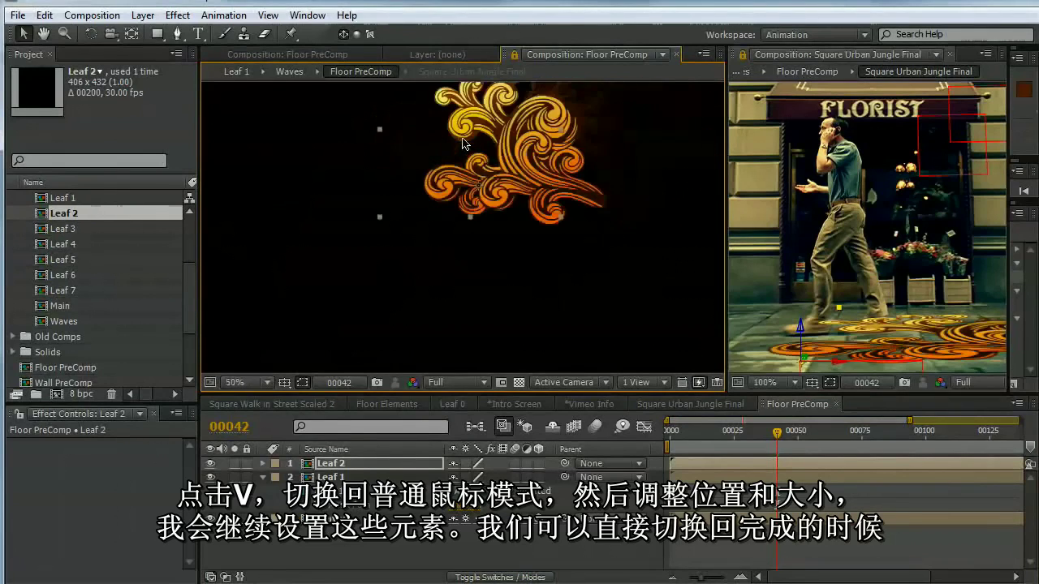
key("v")
key("period")
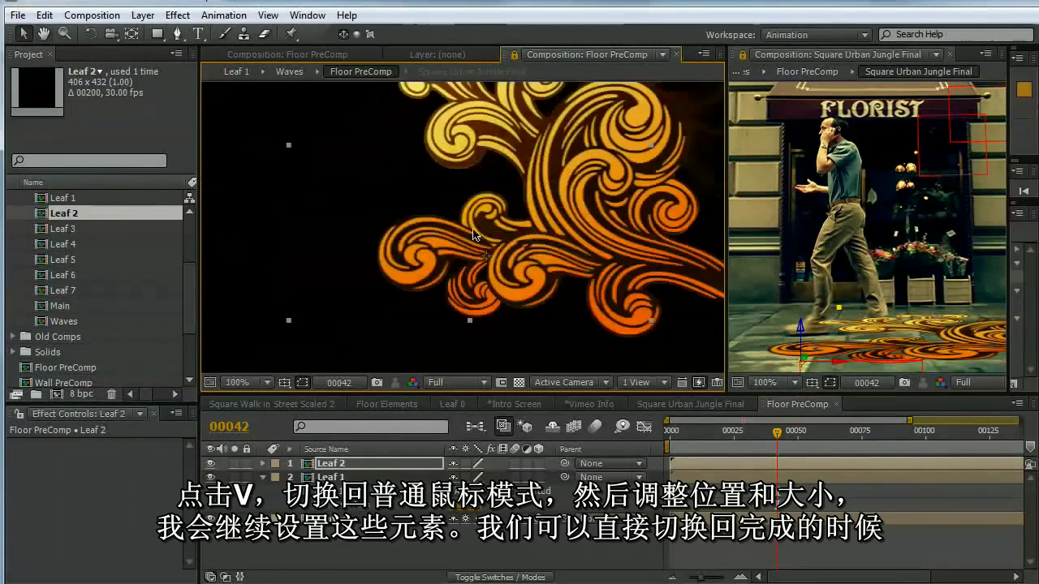
Scale Leaf 2 to 77% and nudge its stem into place between the Waves curls.
key("period")
left_click(388, 466)
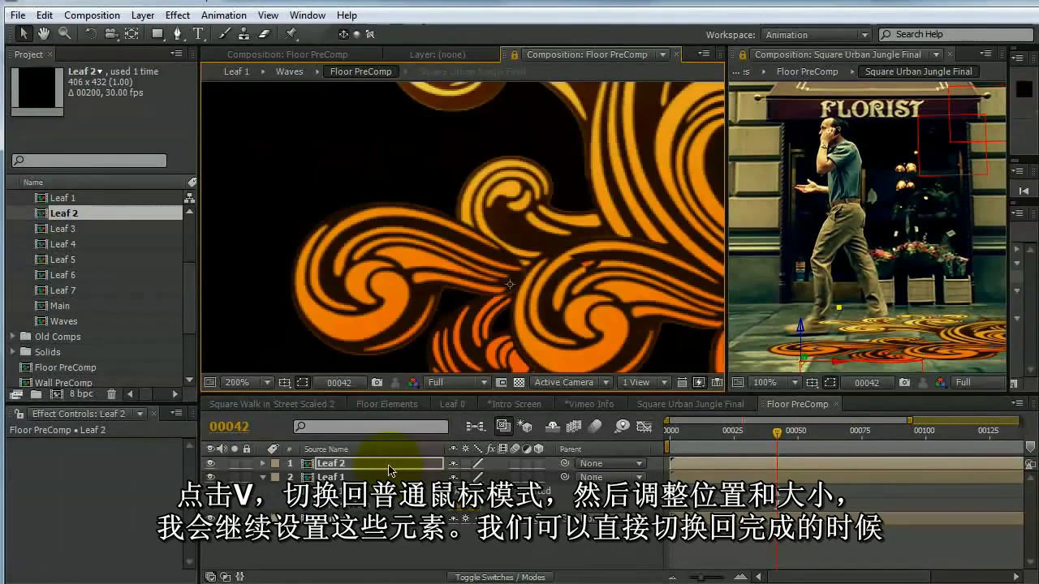
key("s")
left_click_drag(479, 477, 461, 477)
left_click_drag(471, 265, 474, 269)
Hide the Leaf 2 layer and draw a Pen mask on it along the outer edges of the two Waves curls.
left_click(177, 33)
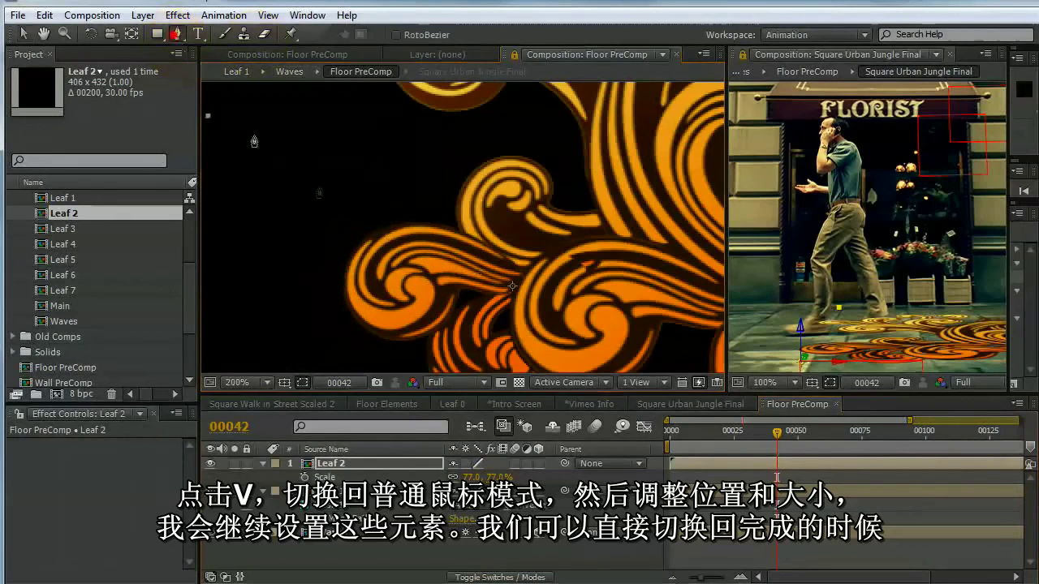
left_click(212, 464)
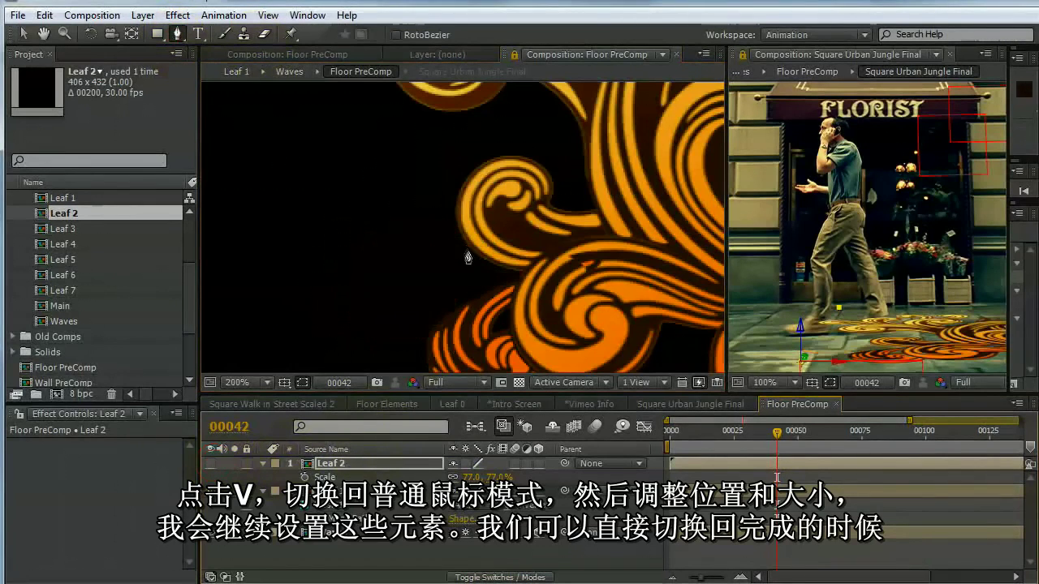
left_click(457, 192)
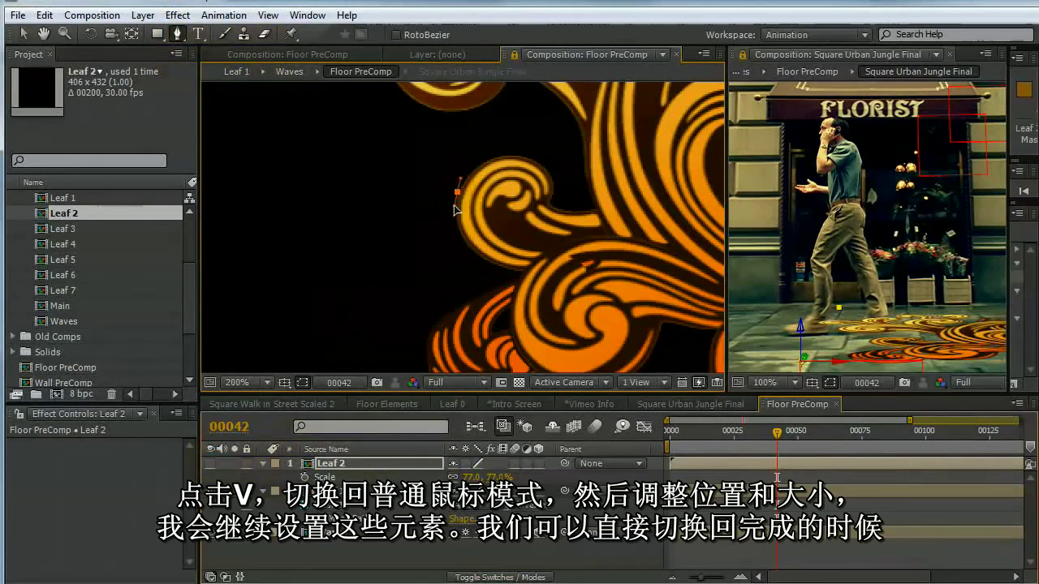
left_click_drag(455, 209, 453, 207)
left_click_drag(472, 251, 525, 270)
left_click_drag(517, 340, 552, 274)
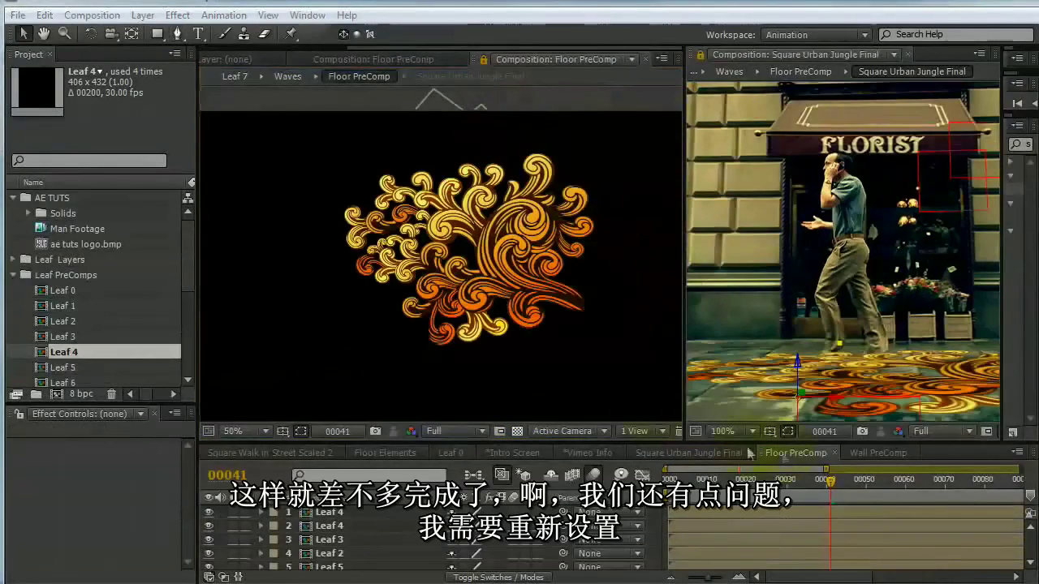
Enlarge the Floor PreComp timeline to reach the Waves layer, then solo it and scrub to frame 37.
left_click_drag(833, 482, 703, 486)
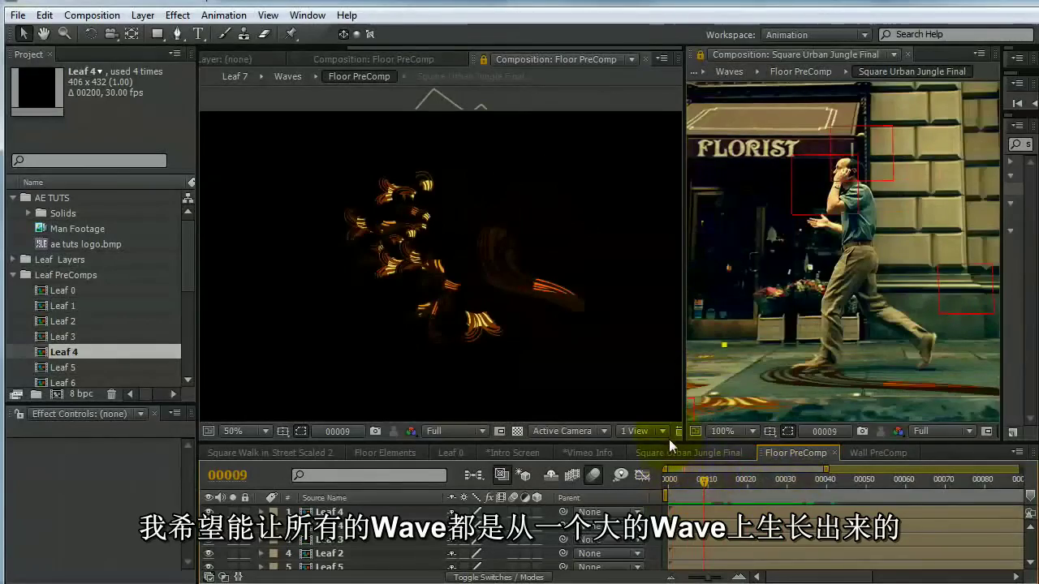
left_click_drag(669, 441, 662, 338)
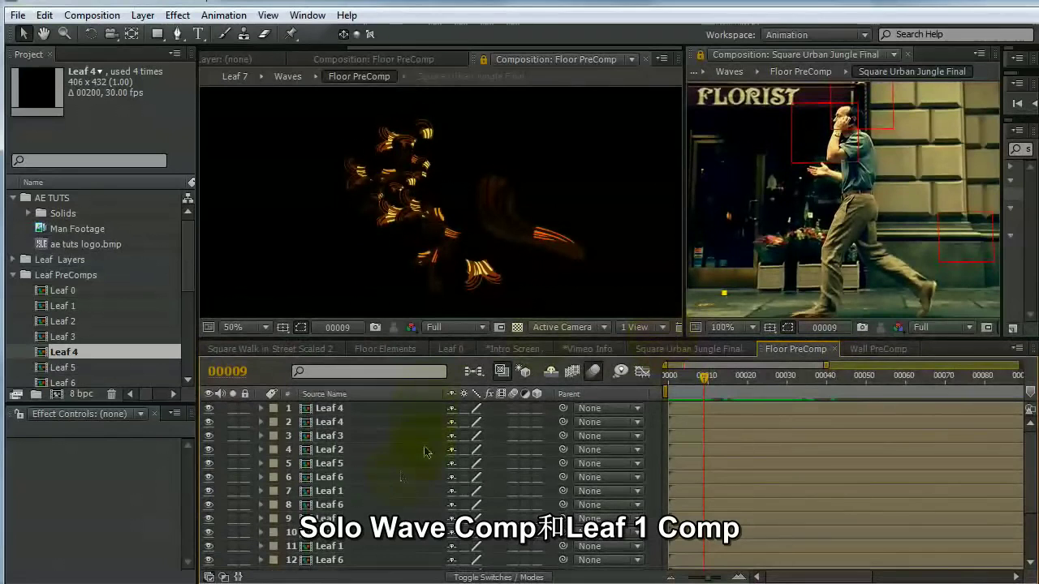
left_click_drag(1029, 463, 1034, 513)
left_click(232, 562)
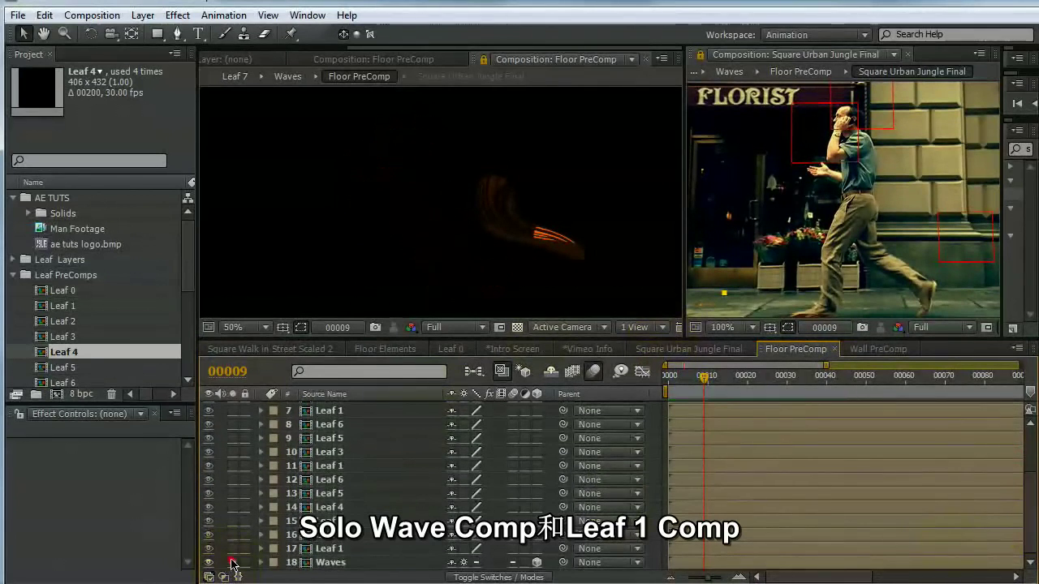
left_click_drag(703, 381, 809, 381)
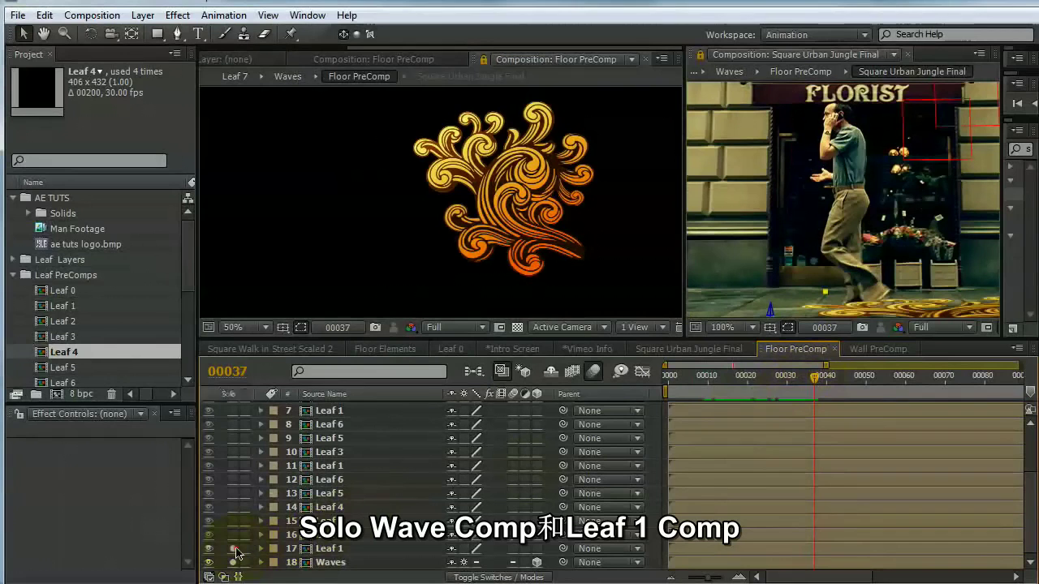
Solo the Leaf 1 layer just above Waves and shift it to start at about frame 17, checking its growth up to frame 27.
left_click(235, 550)
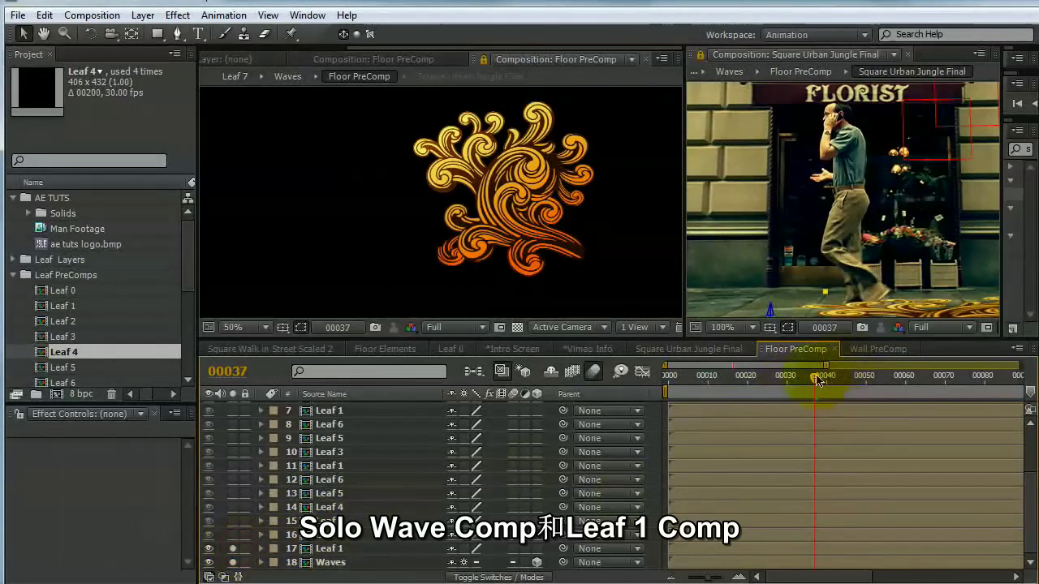
left_click_drag(813, 377, 764, 372)
scroll(521, 280, "up", 2)
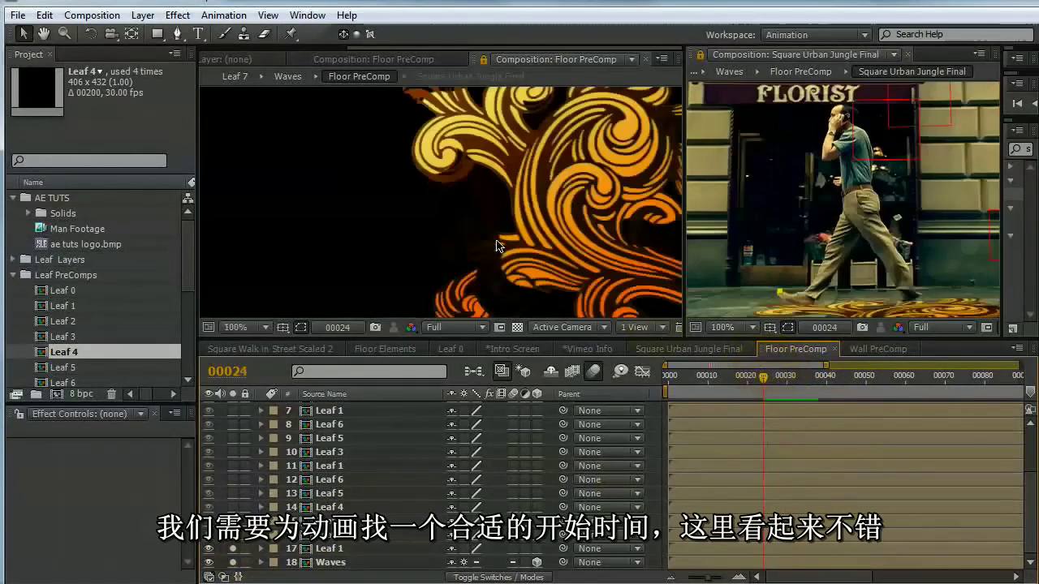
mouse_move(764, 376)
left_mouse_down()
mouse_move(777, 382)
mouse_move(755, 382)
left_mouse_up()
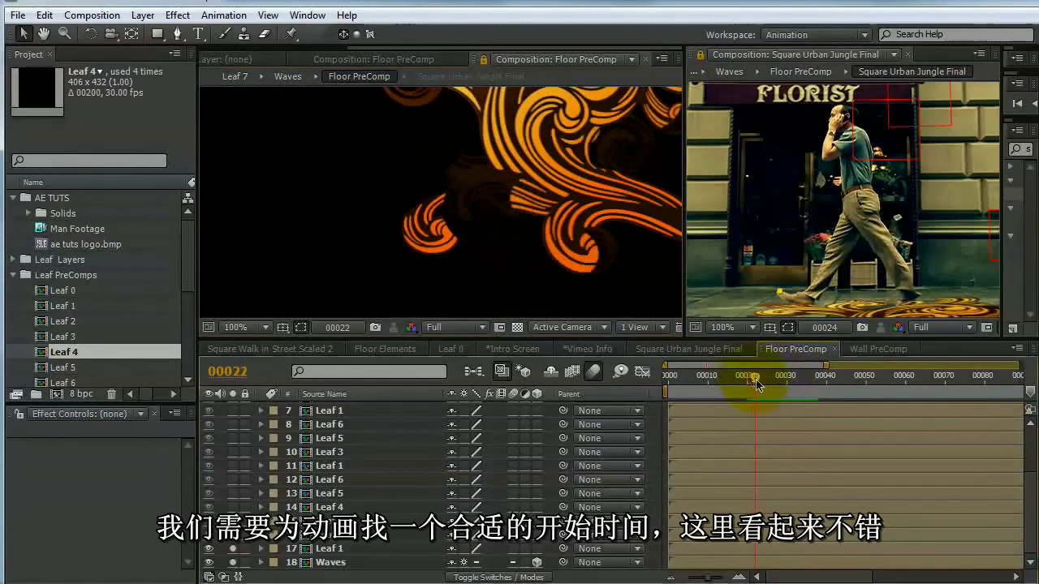
left_click(341, 552)
left_click_drag(804, 550, 867, 549)
left_click_drag(753, 378, 777, 390)
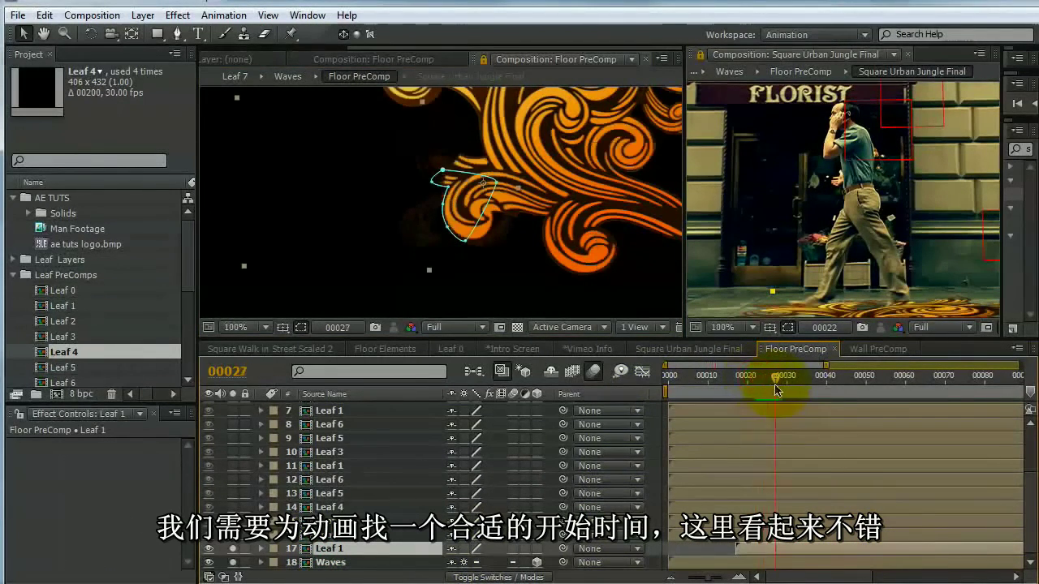
Solo the Leaf 2 layer above it and delay its start to about frame 15, checking its growth up to frame 29.
left_click(233, 534)
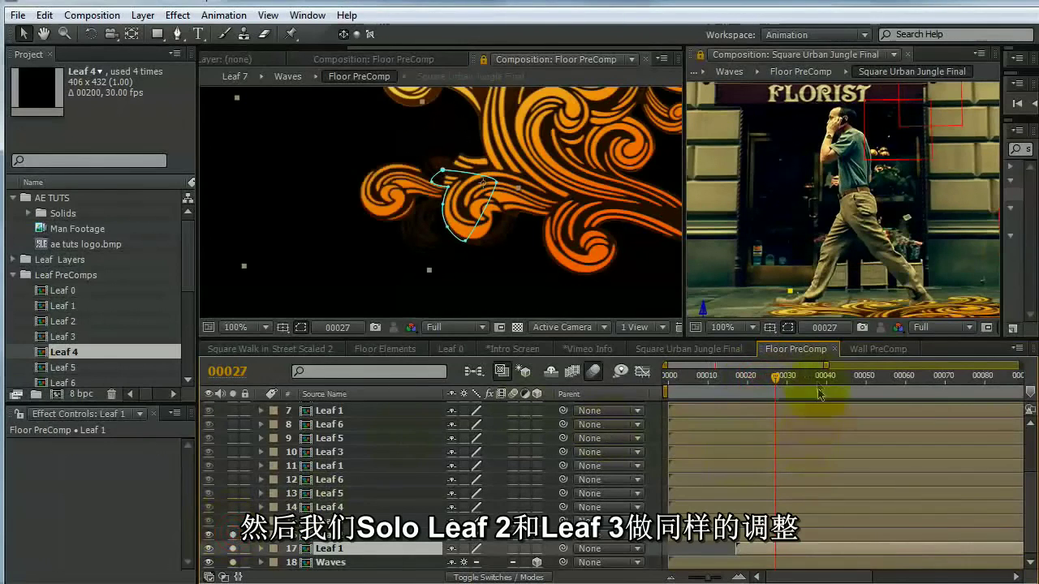
left_click_drag(789, 380, 755, 382)
left_click_drag(710, 537, 770, 539)
left_click_drag(754, 378, 783, 379)
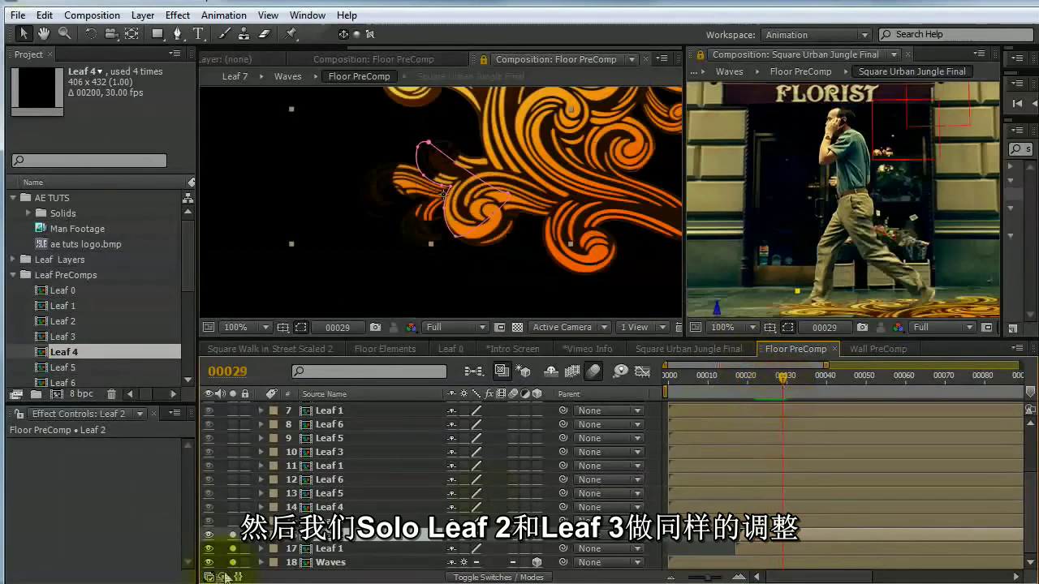
Solo the Leaf 3 layer, delay its start to about frame 31, and check its growth over a transparency grid.
left_click(233, 521)
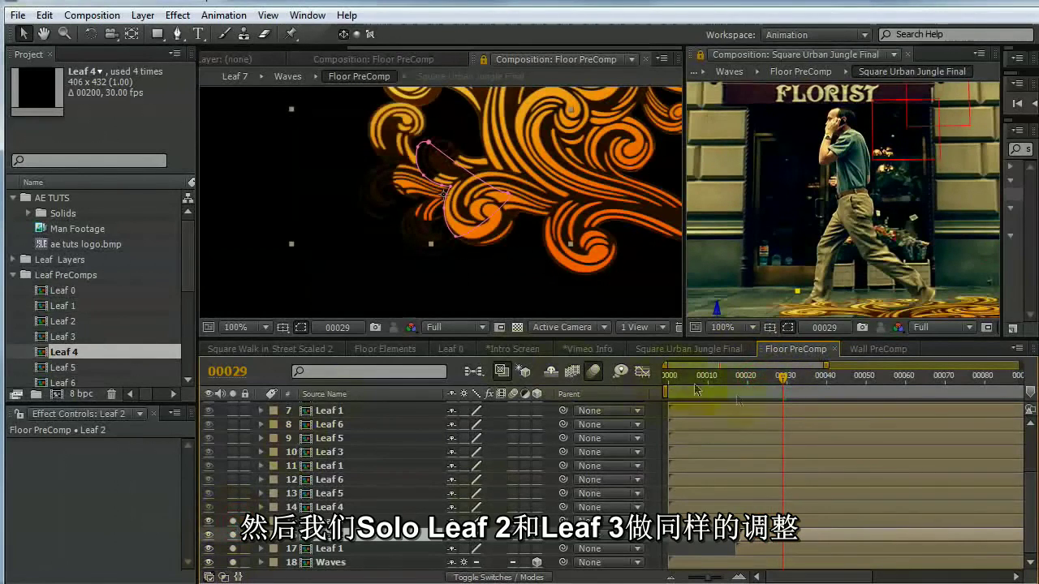
left_click(773, 377)
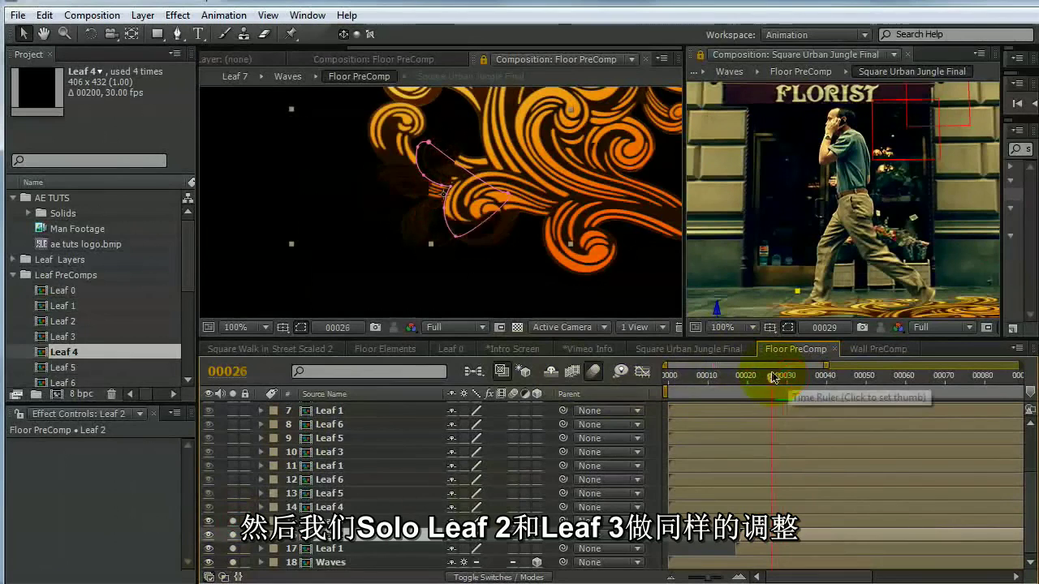
left_click_drag(772, 377, 787, 377)
left_click_drag(717, 521, 842, 521)
left_click(517, 327)
left_click_drag(787, 380, 751, 380)
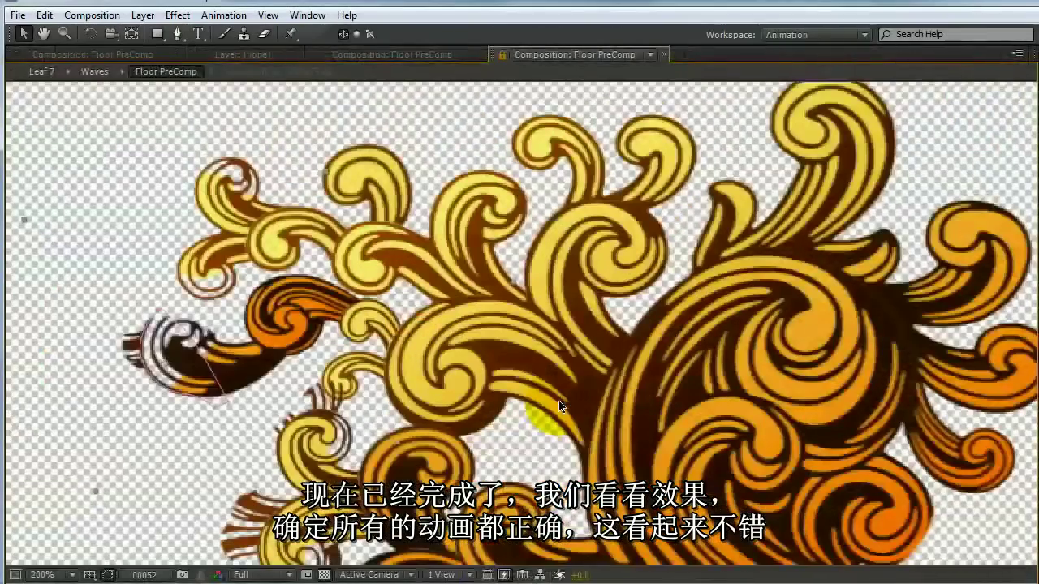
Preview the full Floor PreComp animation to check that every leaf grows out of the Waves ornament on time.
scroll(558, 406, "down", 1)
scroll(555, 396, "down", 1)
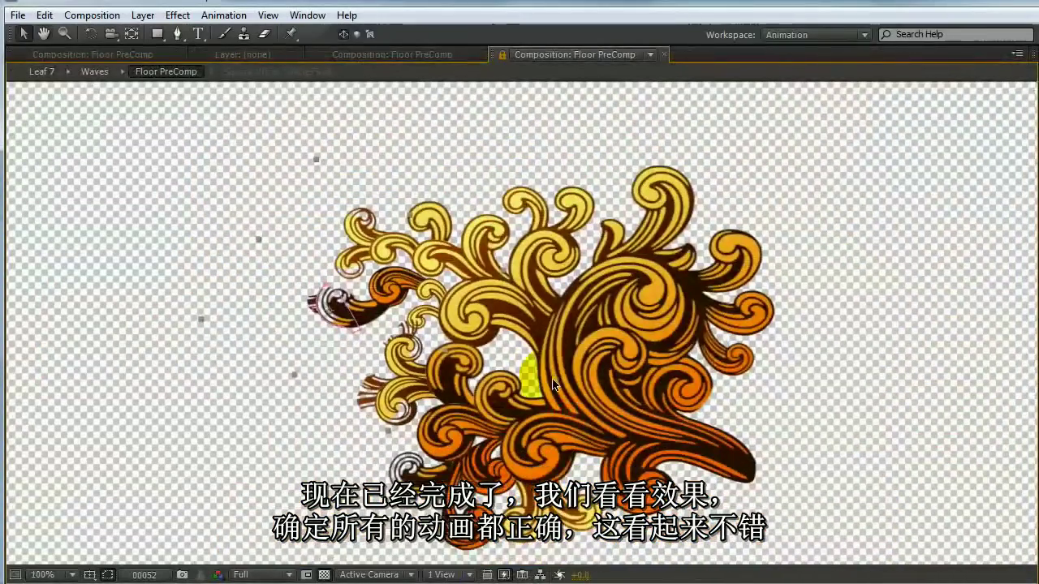
key("KP_0")
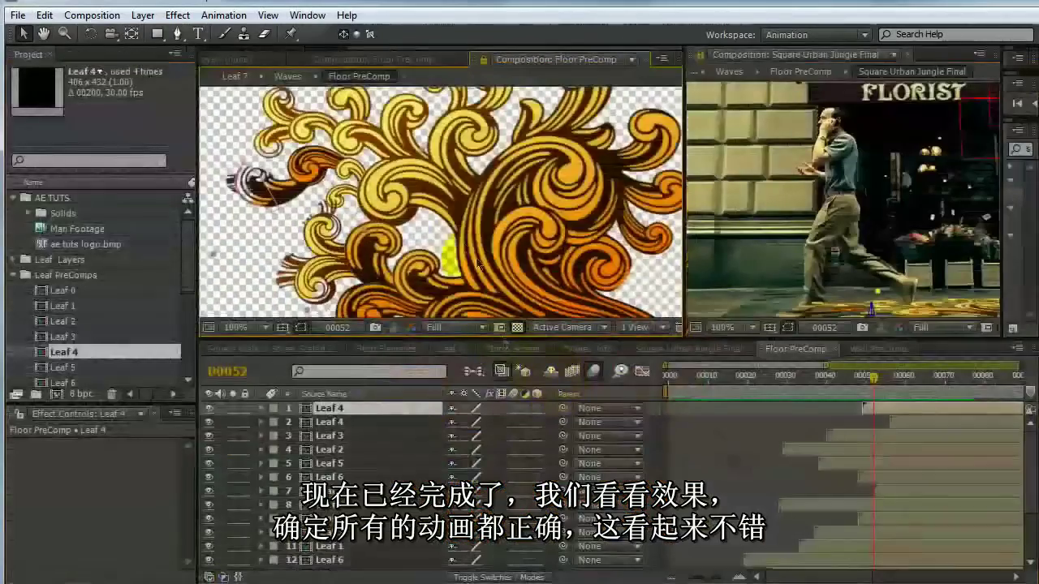
scroll(479, 264, "down", 1)
Pre-compose all Floor PreComp layers into a new composition named Waves PreComp 2.
left_click(378, 413)
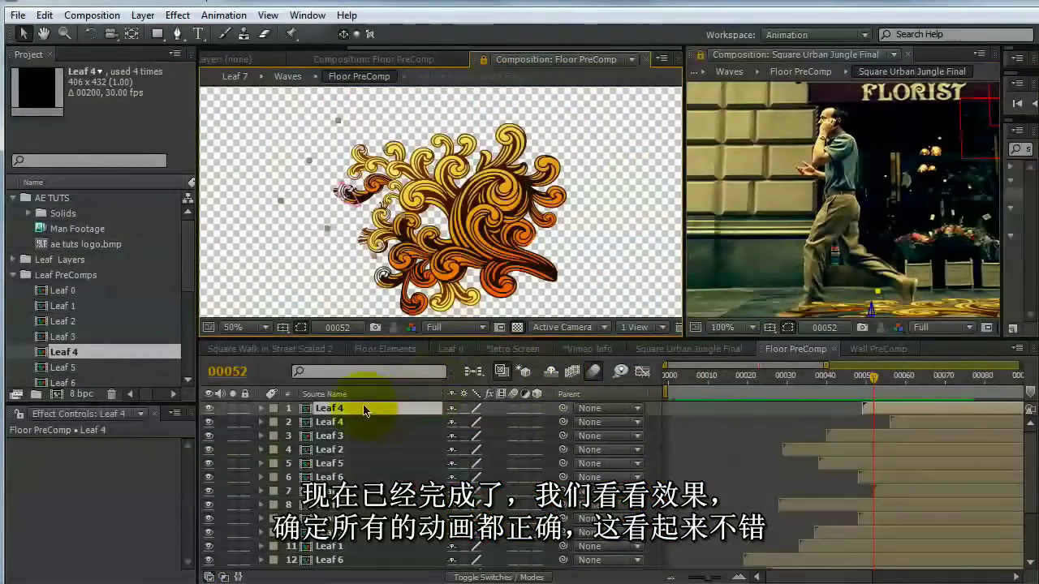
left_click(338, 425)
left_click(338, 426)
key("ctrl+a")
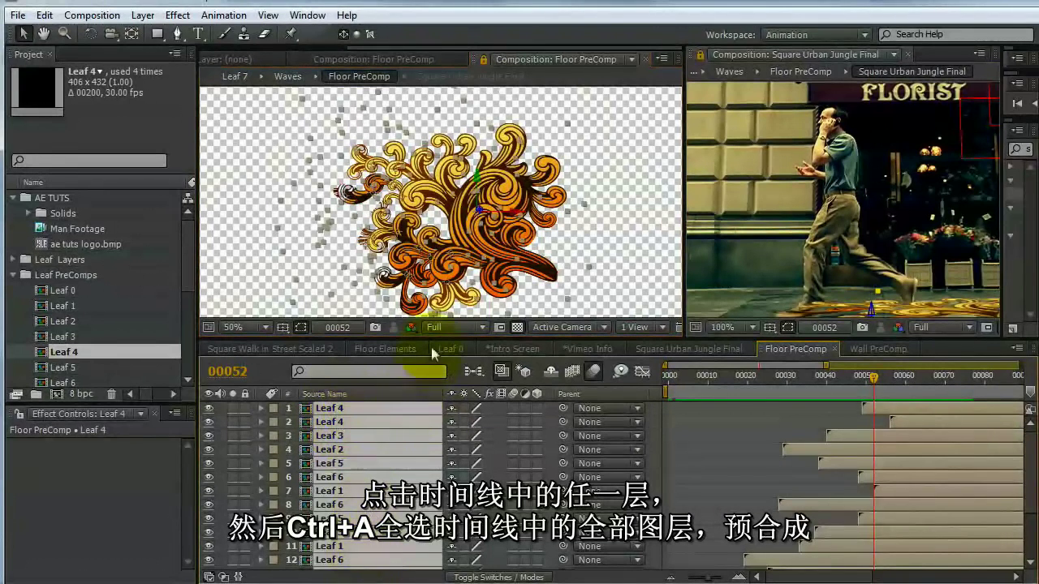
left_click_drag(431, 338, 425, 253)
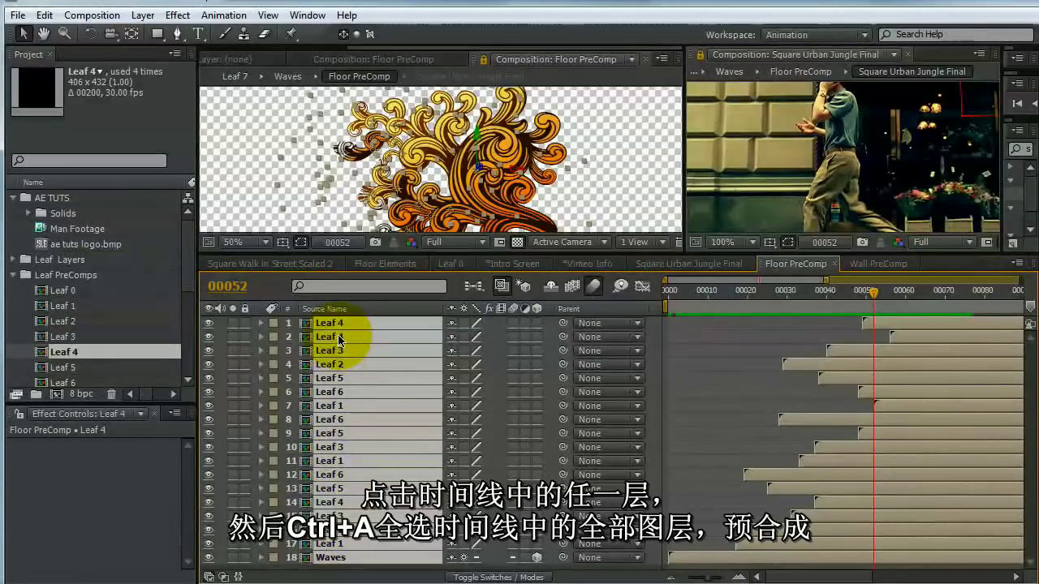
key("ctrl+shift+c")
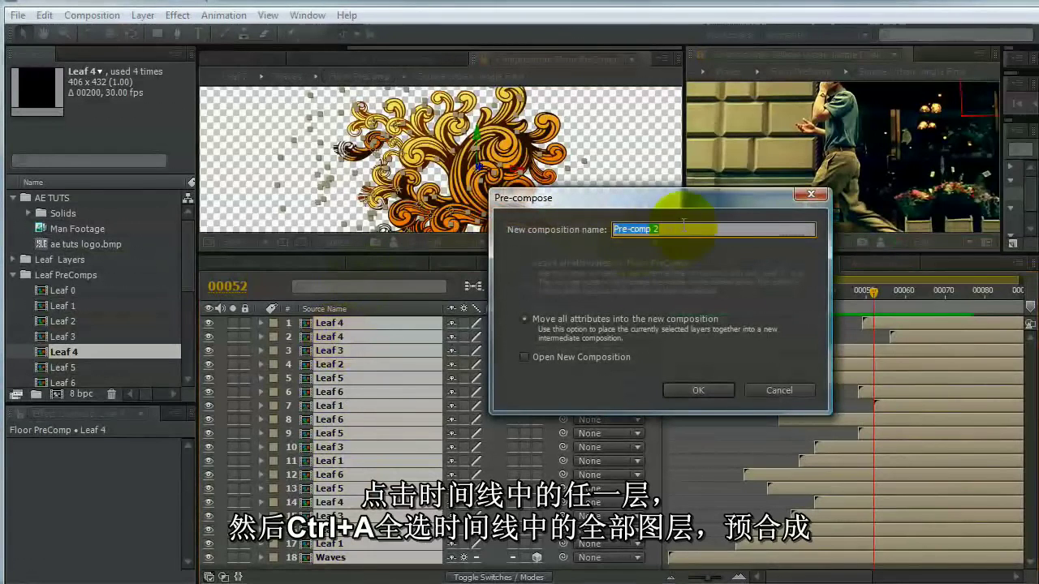
type("Waves Prew")
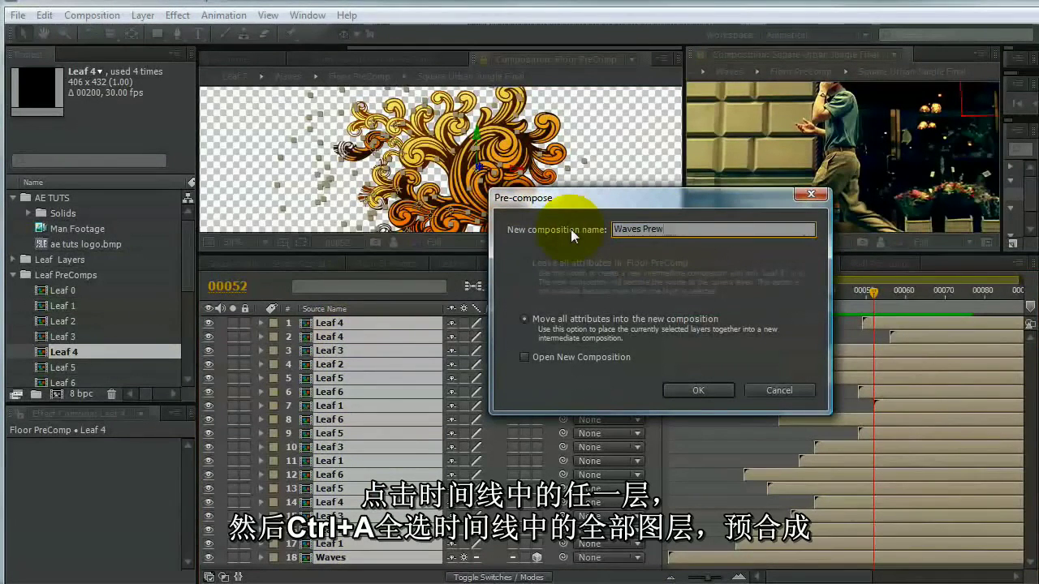
key("BackSpace")
type("Comp 2")
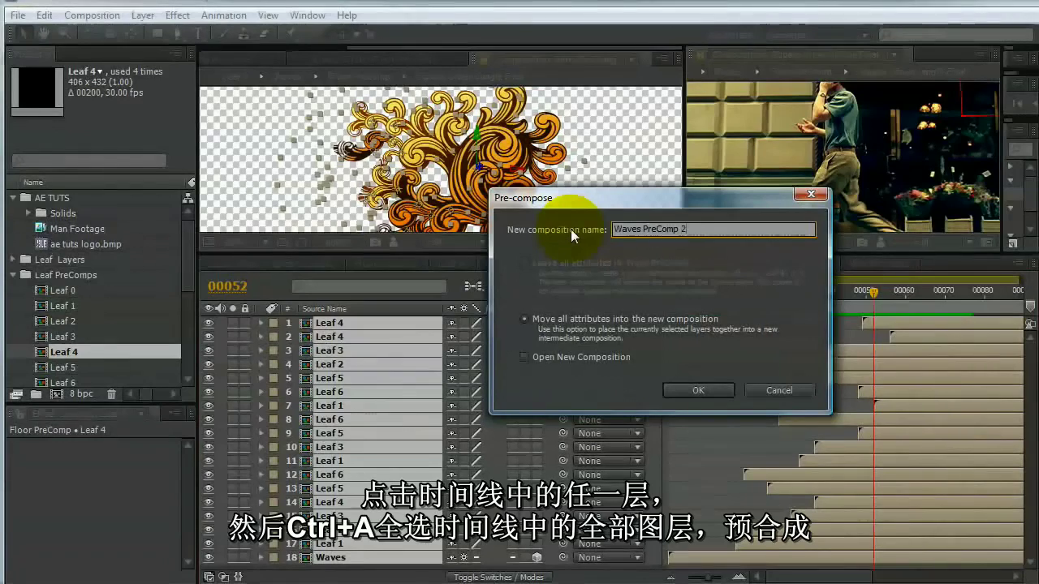
key("Return")
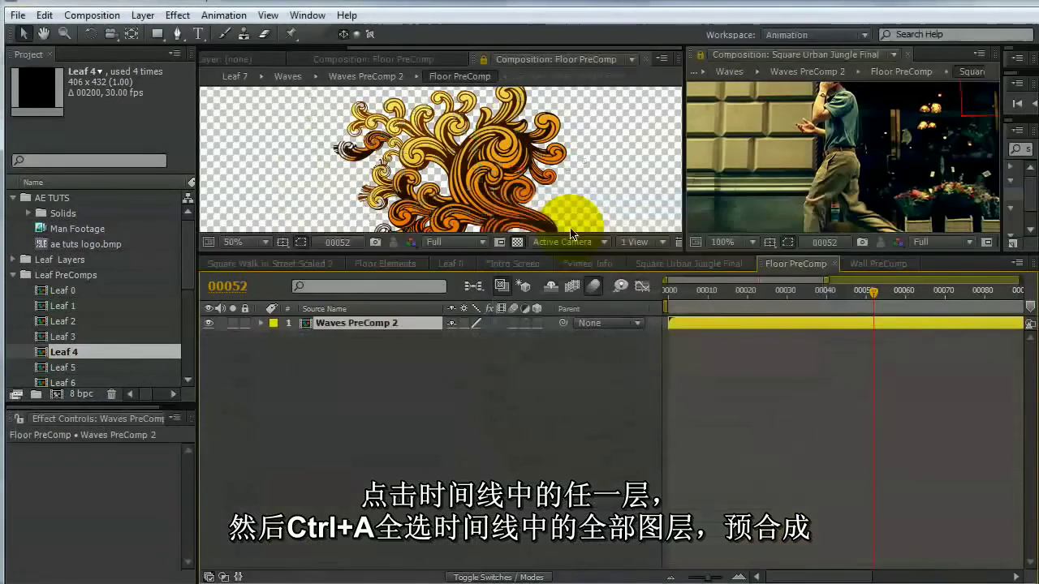
Duplicate the Waves PreComp 2 layer at frame 55 and place the copy directly left of the original ornament.
scroll(443, 126, "down", 2)
left_click_drag(831, 436, 890, 440)
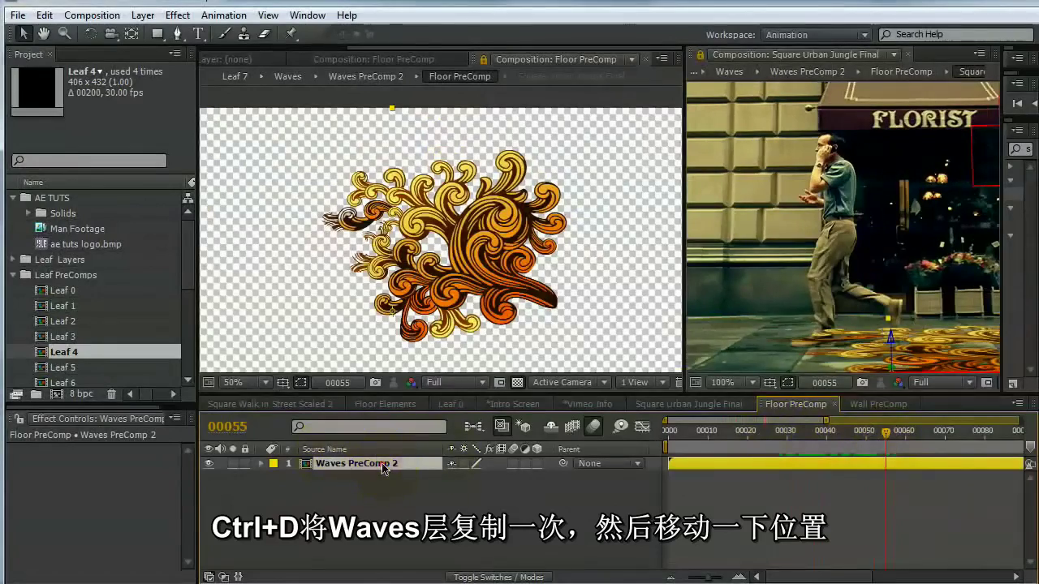
key("ctrl+d")
left_click_drag(514, 298, 365, 296)
key("comma")
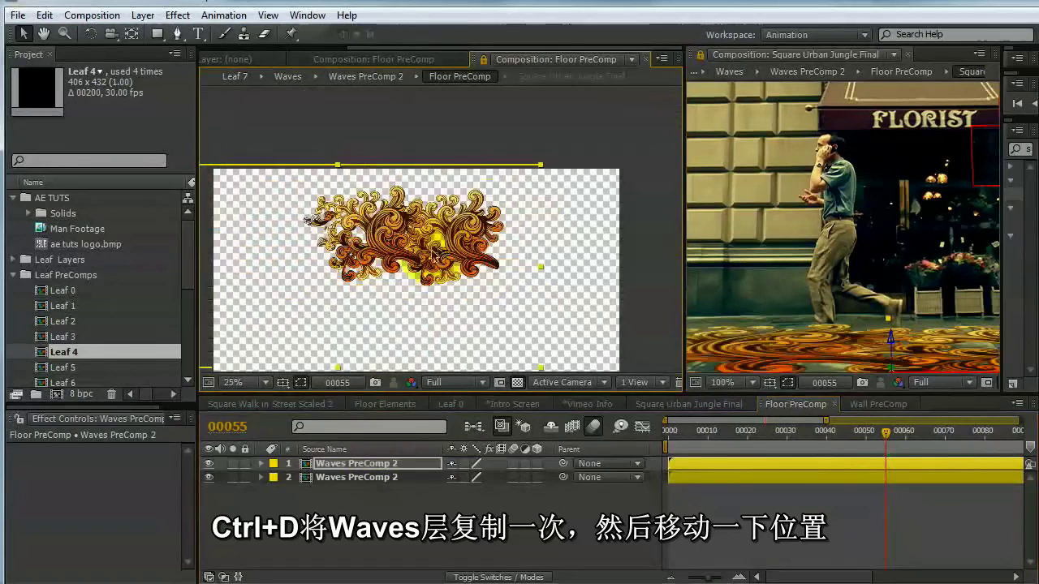
mouse_move(382, 251)
left_mouse_down()
mouse_move(417, 230)
mouse_move(393, 241)
left_mouse_up()
key("v")
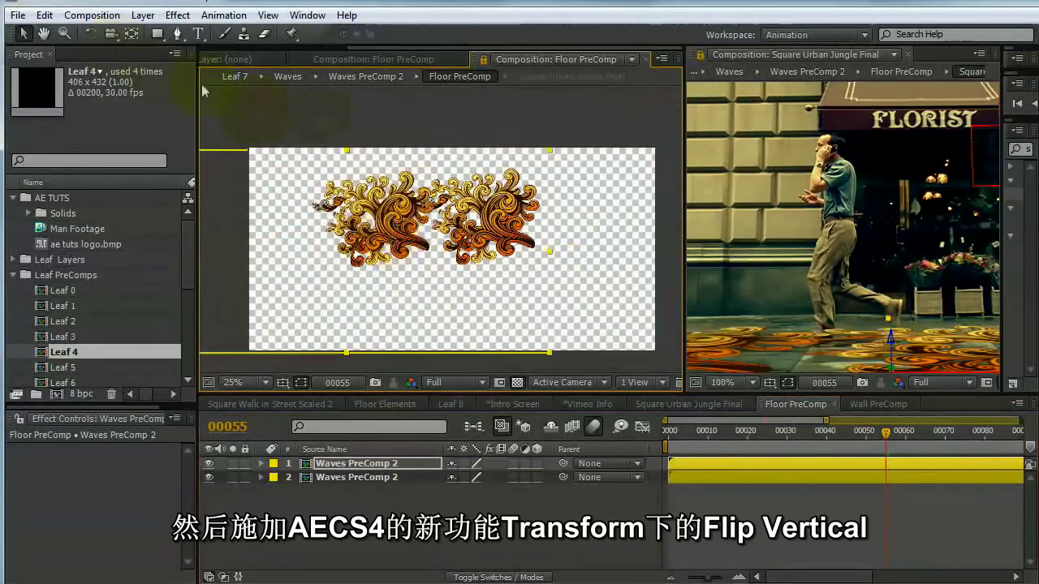
Flip the left Waves PreComp 2 copy vertically and move it up so its stem meets the original's left curls.
left_click(143, 15)
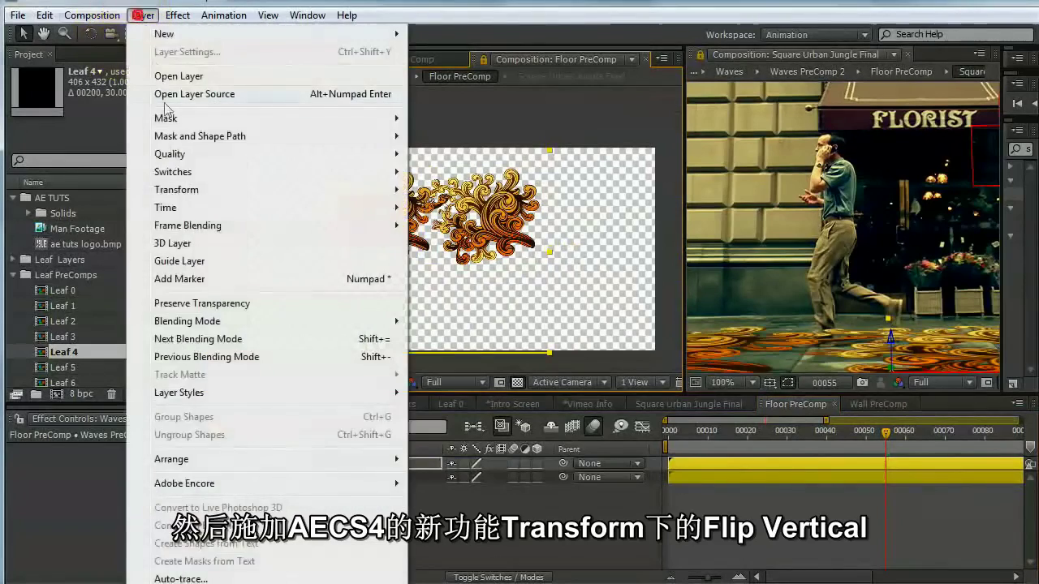
mouse_move(177, 197)
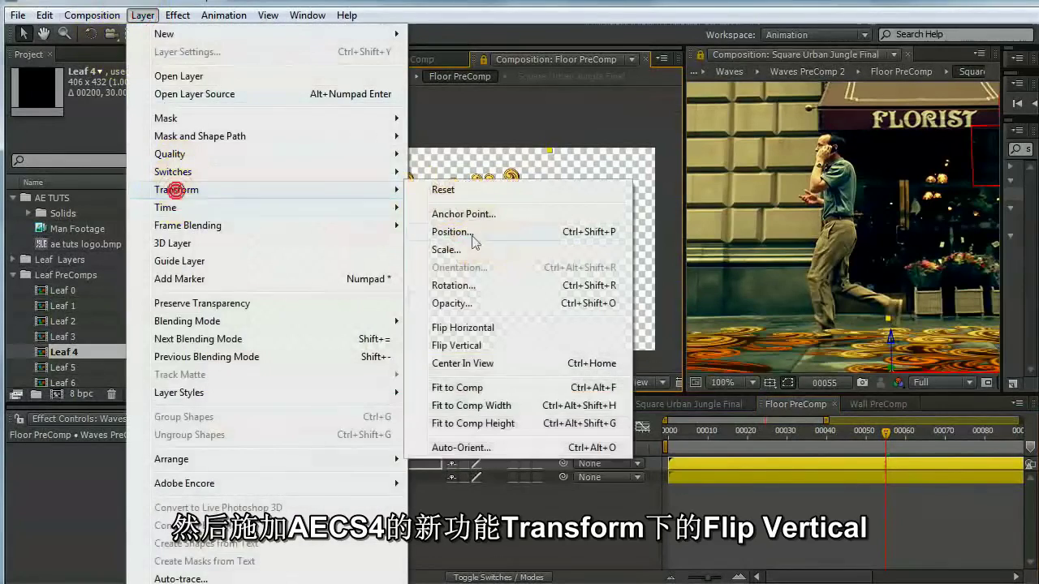
left_click(458, 344)
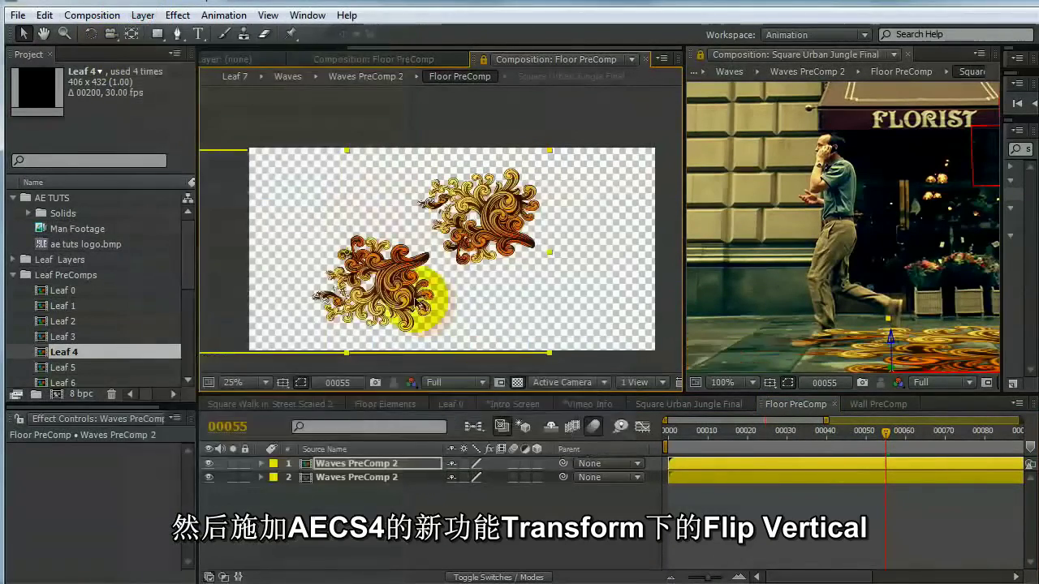
left_click_drag(398, 269, 402, 252)
Place the flipped copy beneath the original in the layer stack and delay its start to about frame 59.
left_click(374, 478)
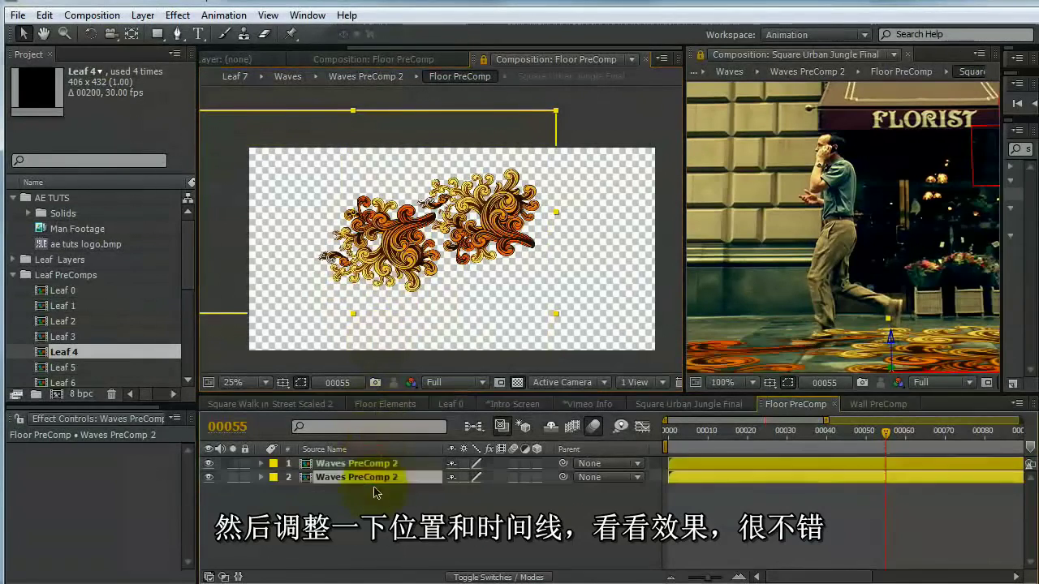
scroll(452, 215, "up", 2)
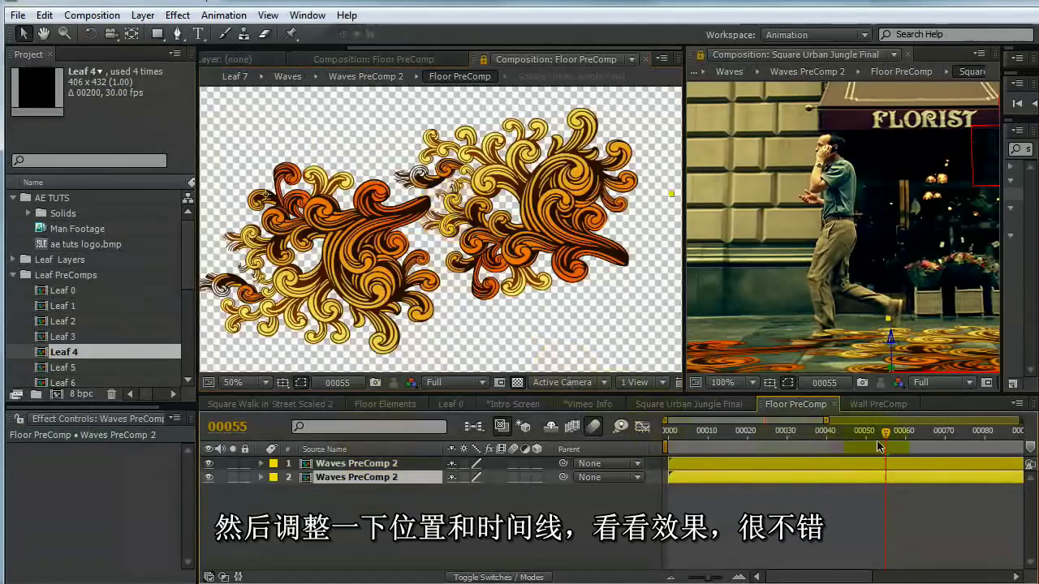
left_click_drag(887, 440, 910, 443)
left_click_drag(730, 462, 966, 491)
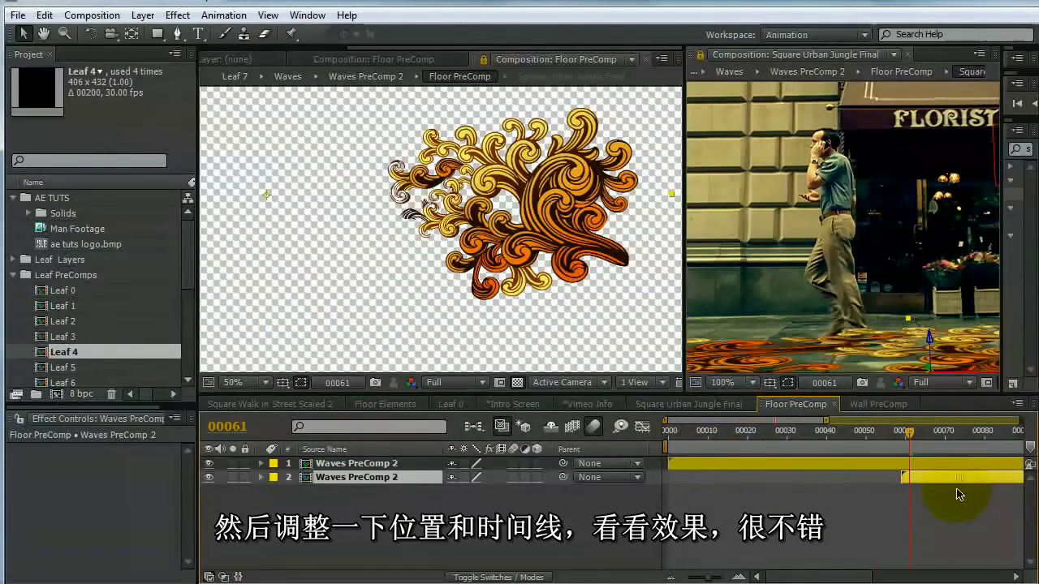
Scrub to frame 81 and preview the enlarged Floor PreComp to check the flipped copy growing from the original.
left_click_drag(901, 436, 988, 434)
left_click(507, 209)
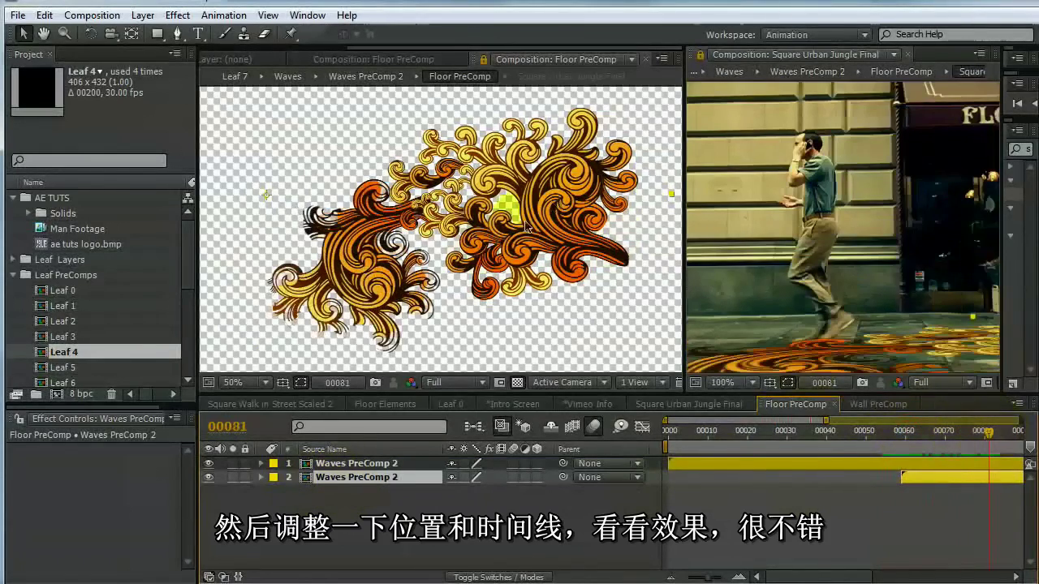
left_click(478, 244)
key("grave")
key("KP_0")
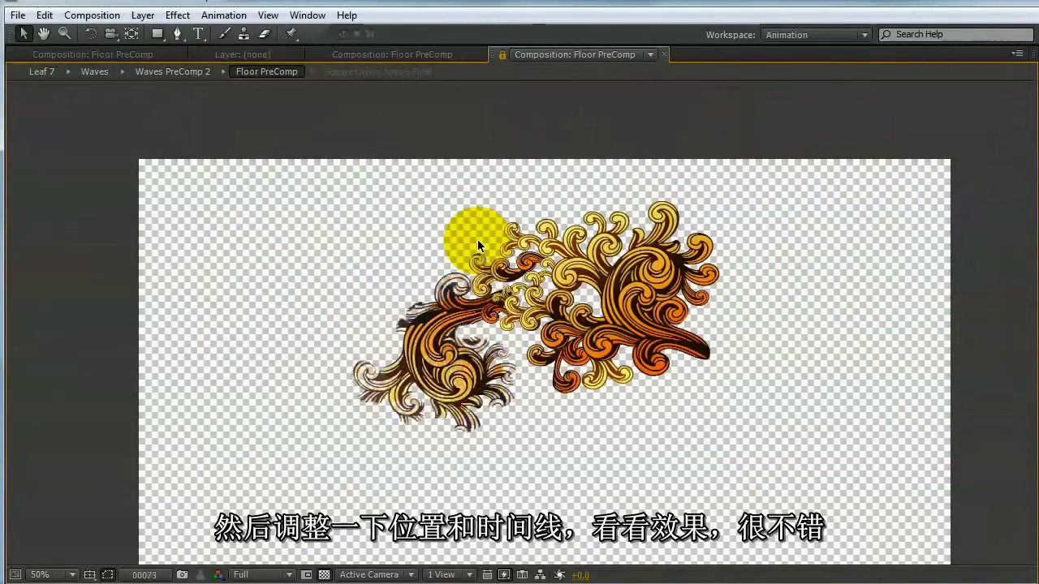
left_click(477, 239)
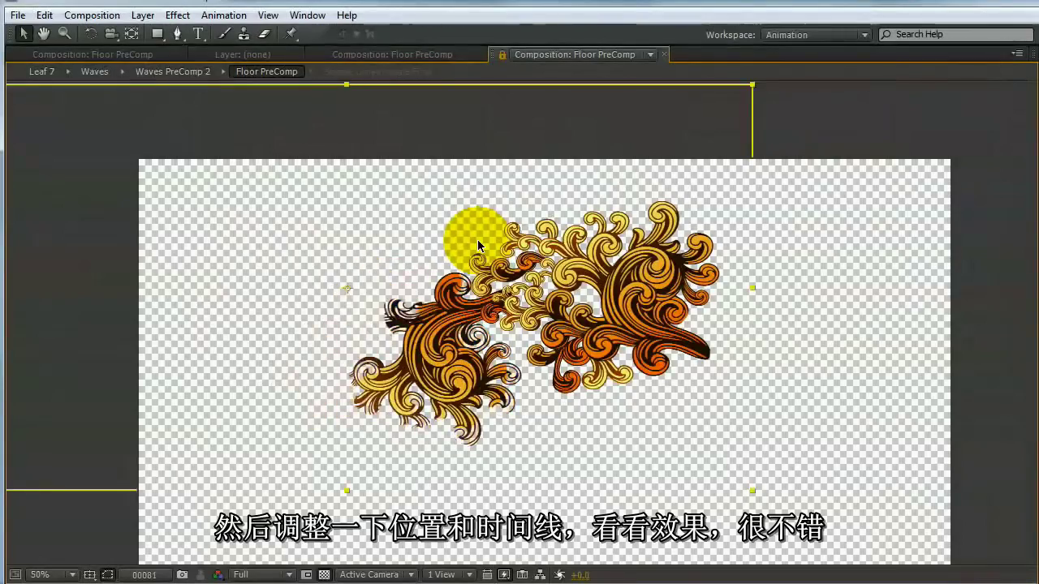
key("grave")
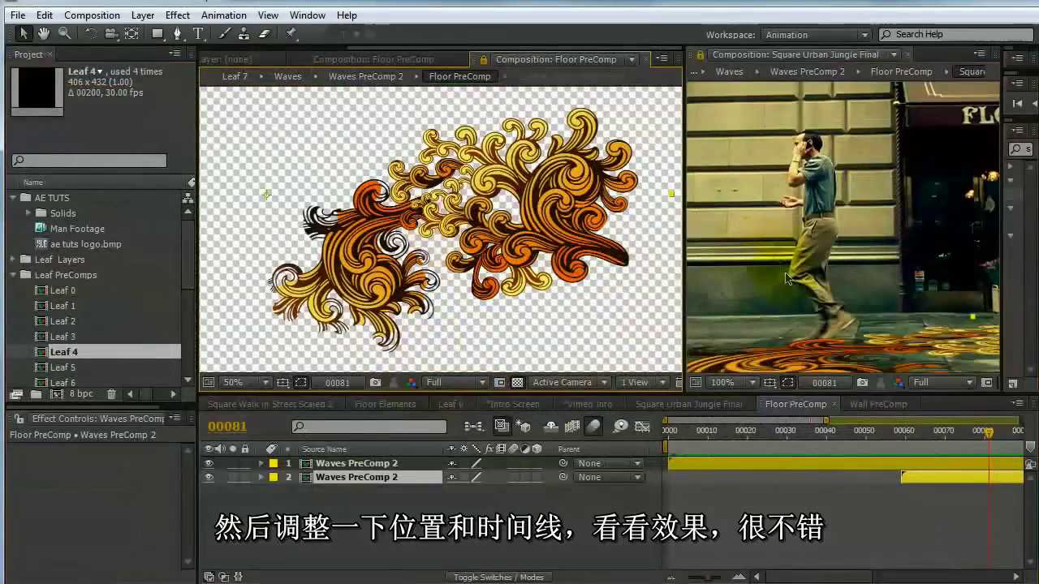
Check the floor in Square Urban Jungle Final at frame 77 and scale the flipped ornament down to about two thirds of its size.
left_click(814, 278)
scroll(820, 284, "down", 2)
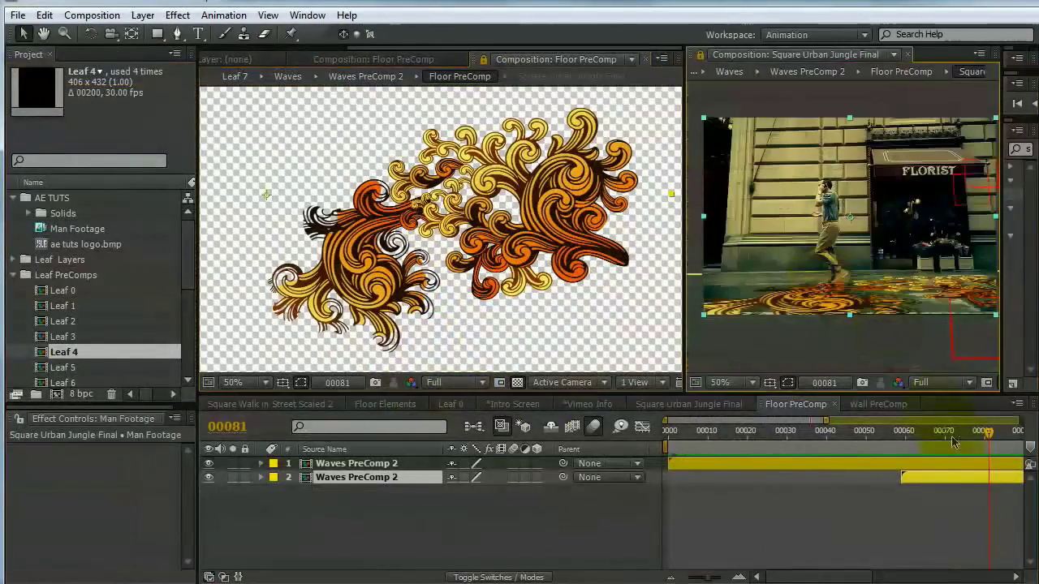
left_click_drag(981, 434, 972, 432)
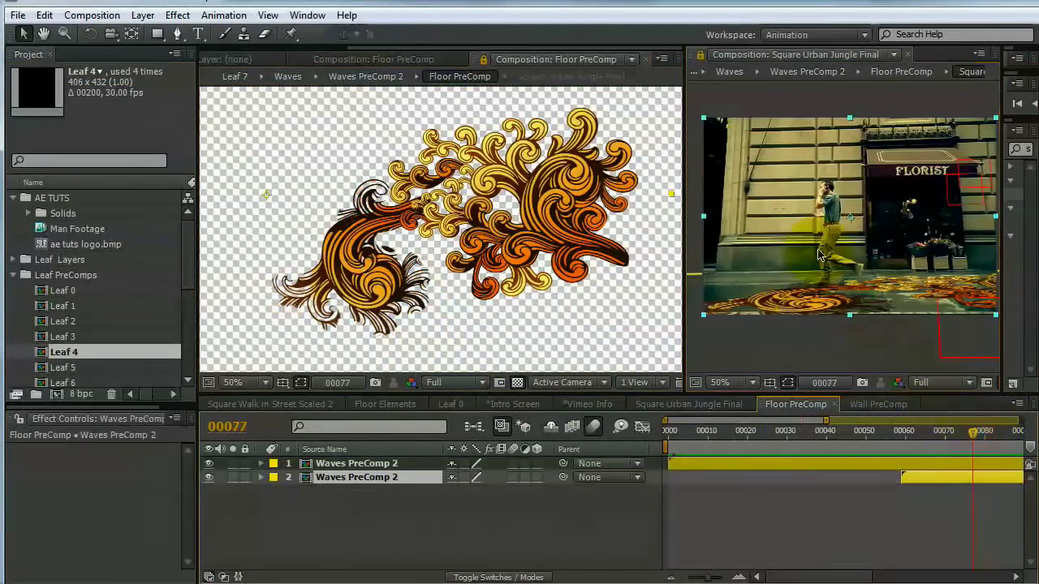
key("grave")
key("period")
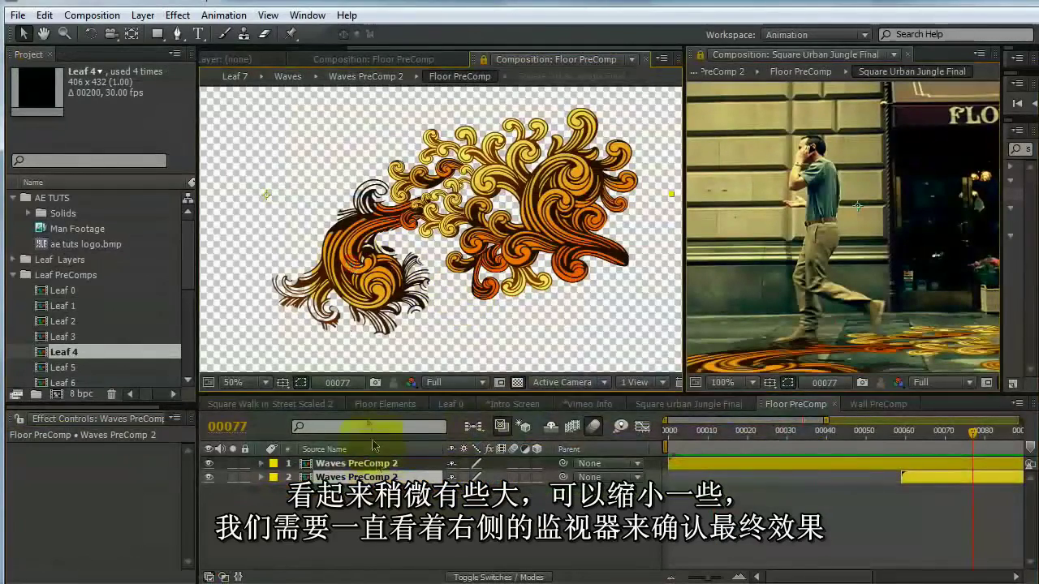
left_click_drag(484, 491, 447, 490)
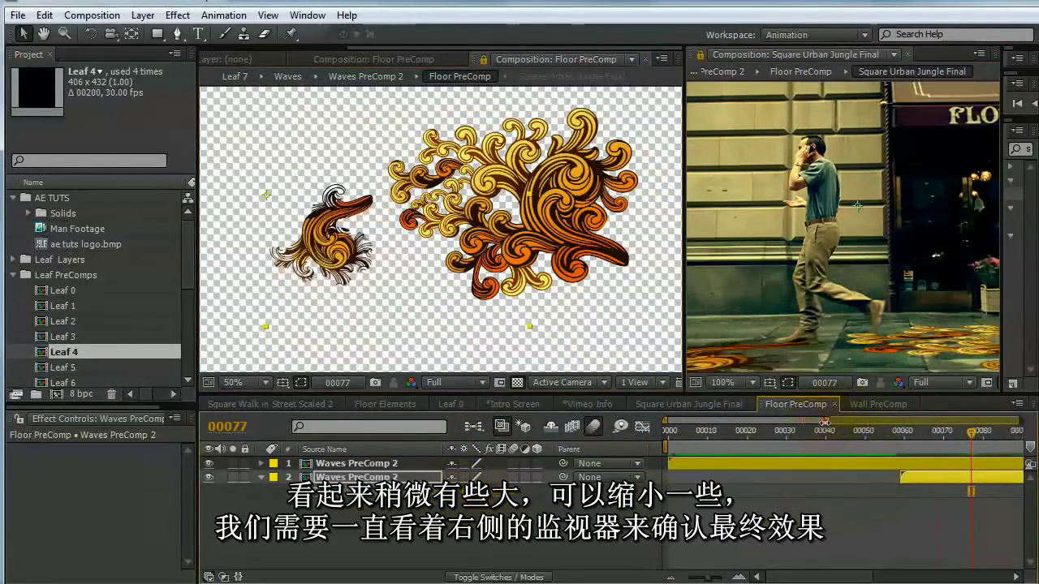
At frame 101, move and slightly rotate the scaled-down copy onto the original's left curls, and preview Square Urban Jungle Final enlarged.
key("minus")
left_click_drag(864, 438, 920, 437)
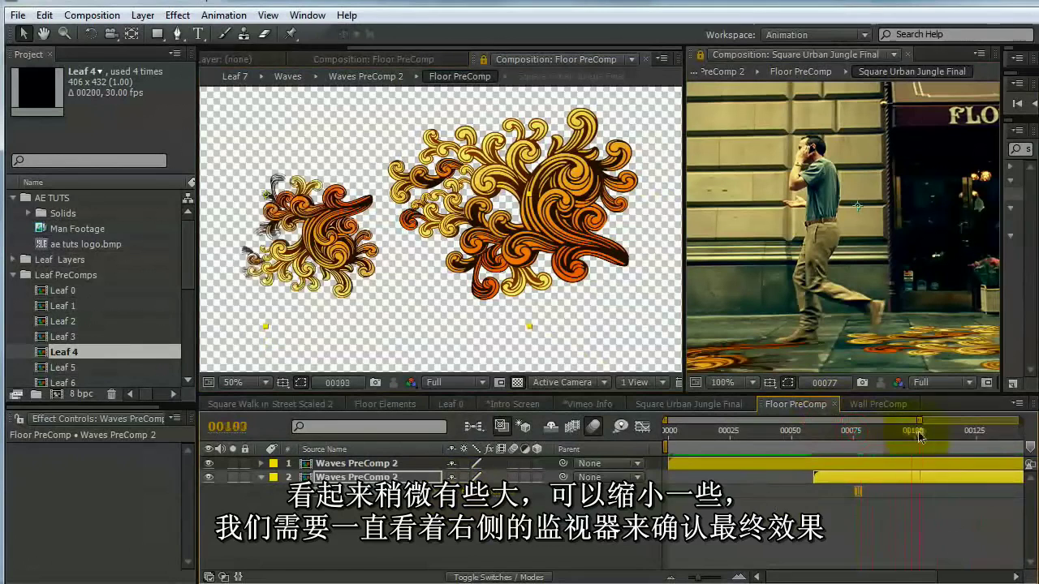
left_click_drag(251, 232, 393, 243)
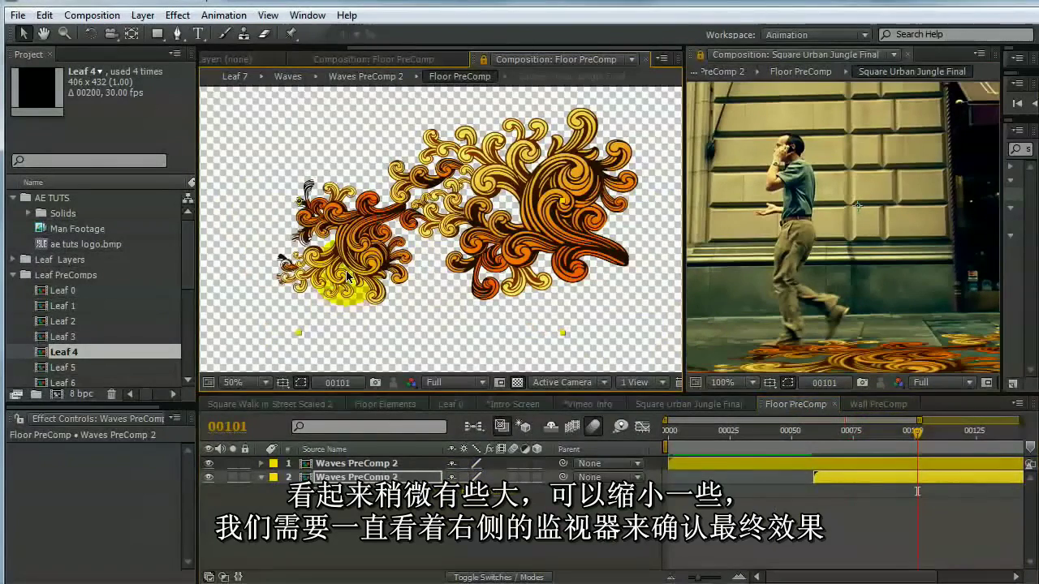
key("s")
key("w")
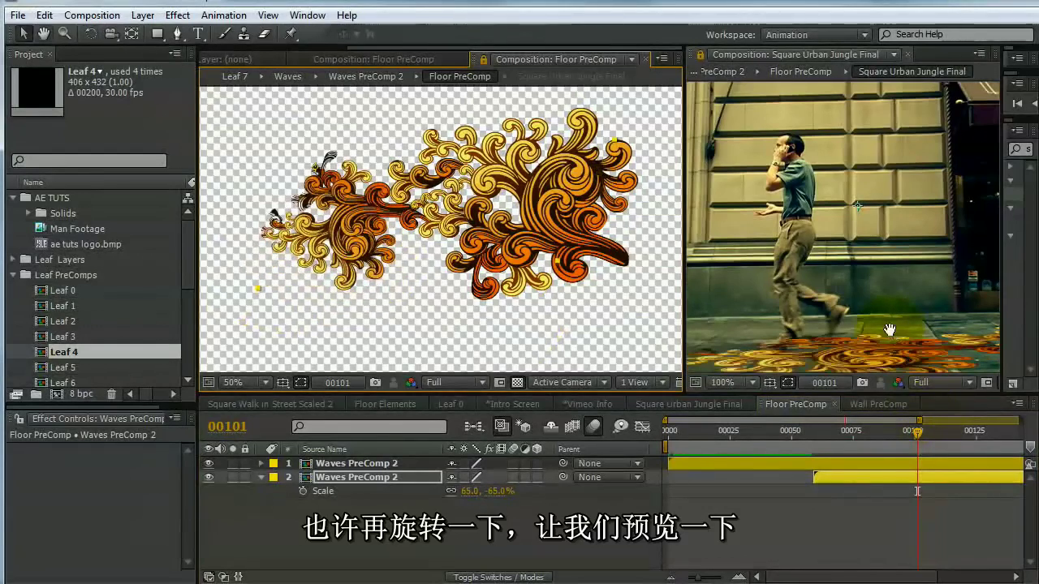
key("grave")
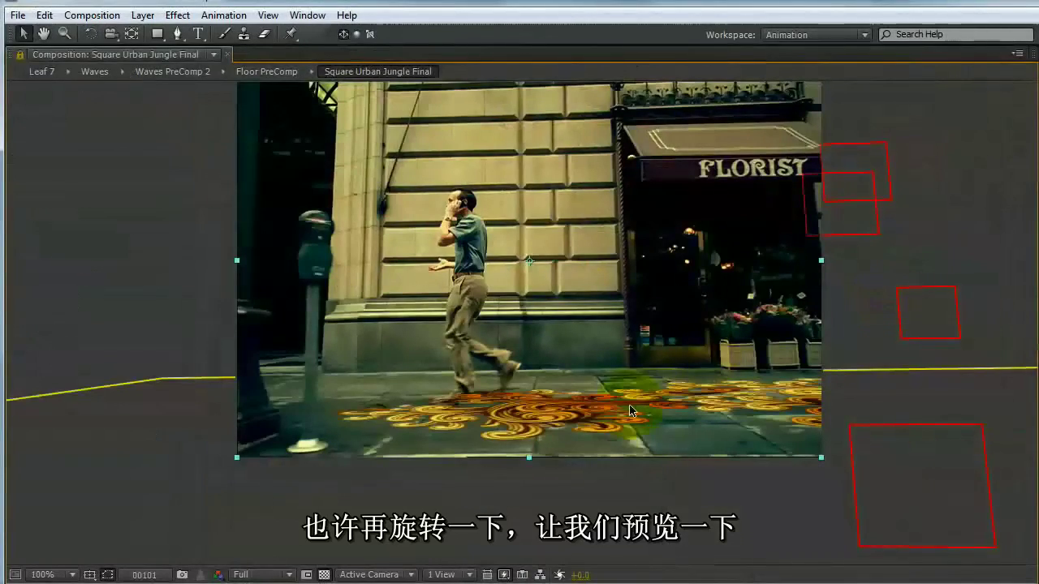
key("KP_0")
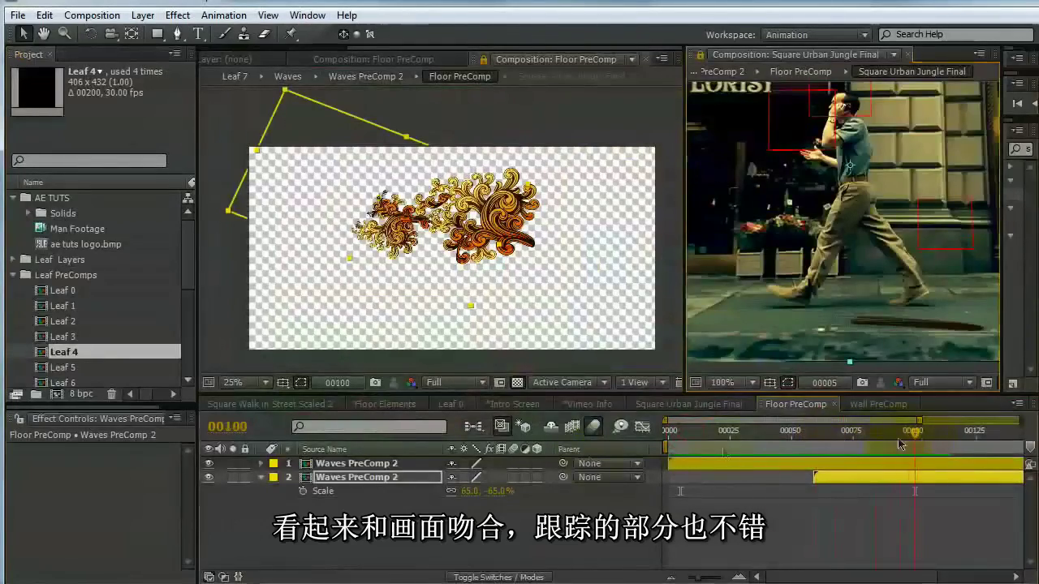
Duplicate the small Waves PreComp 2 copy, place it beneath the others starting around frame 85, and move it above the first copy.
key("ctrl+d")
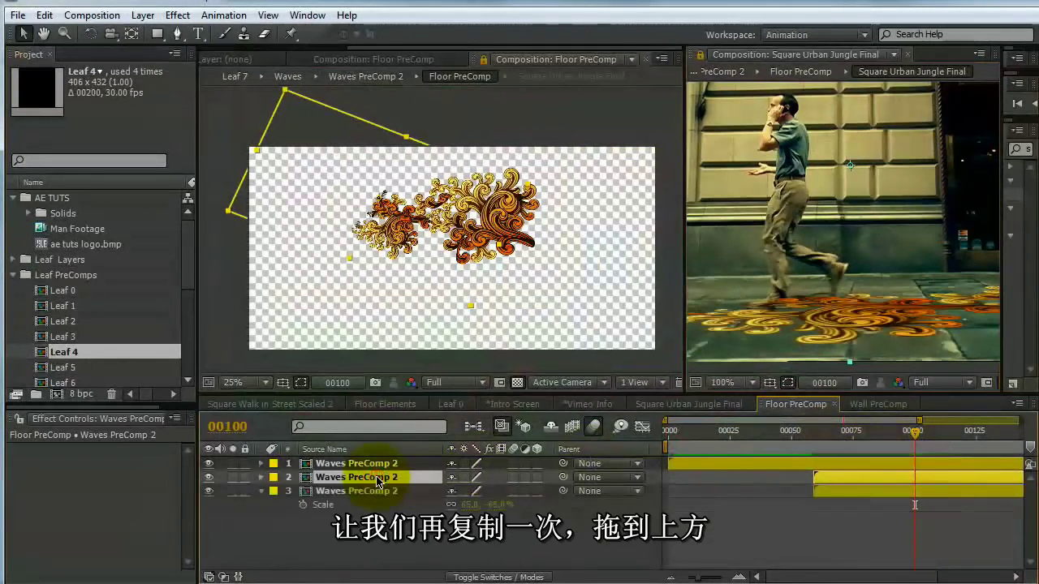
key("ctrl+bracketleft")
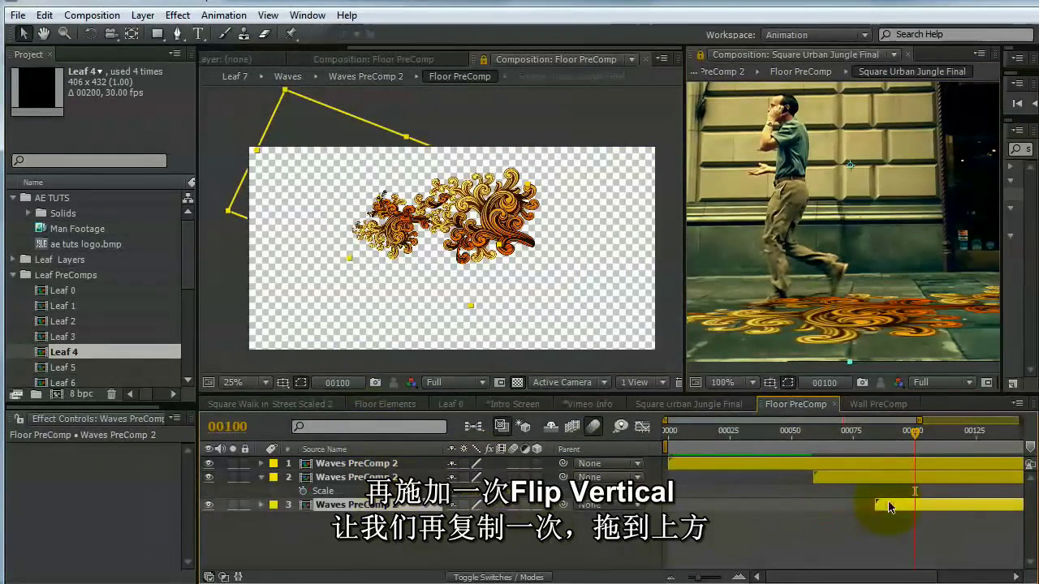
scroll(392, 172, "up", 1)
left_click_drag(390, 174, 407, 224)
left_click_drag(383, 268, 387, 178)
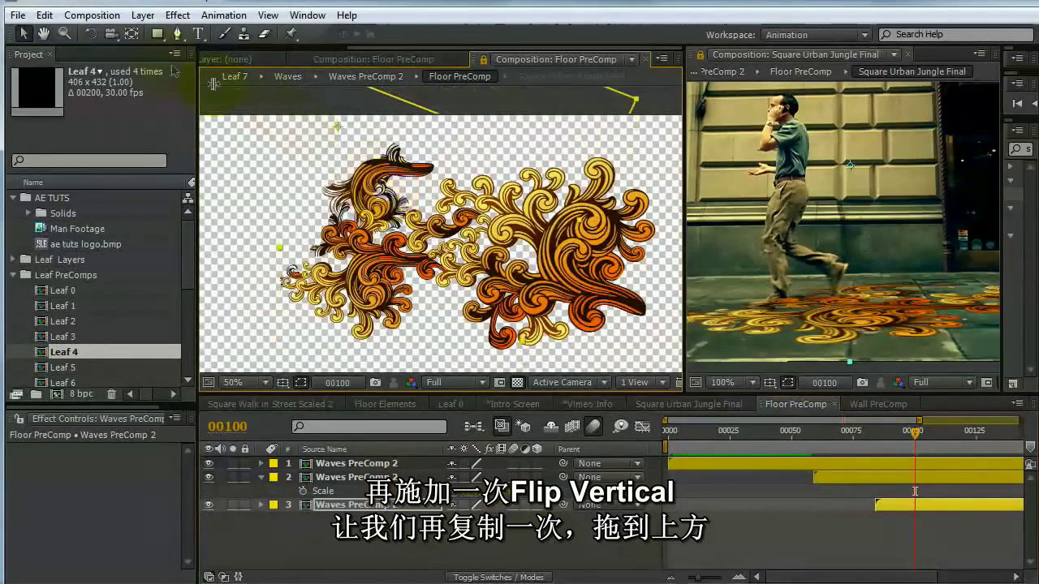
Flip the new copy vertically, turn its stem toward the original's upper-left curls, and scale it down.
left_click(142, 17)
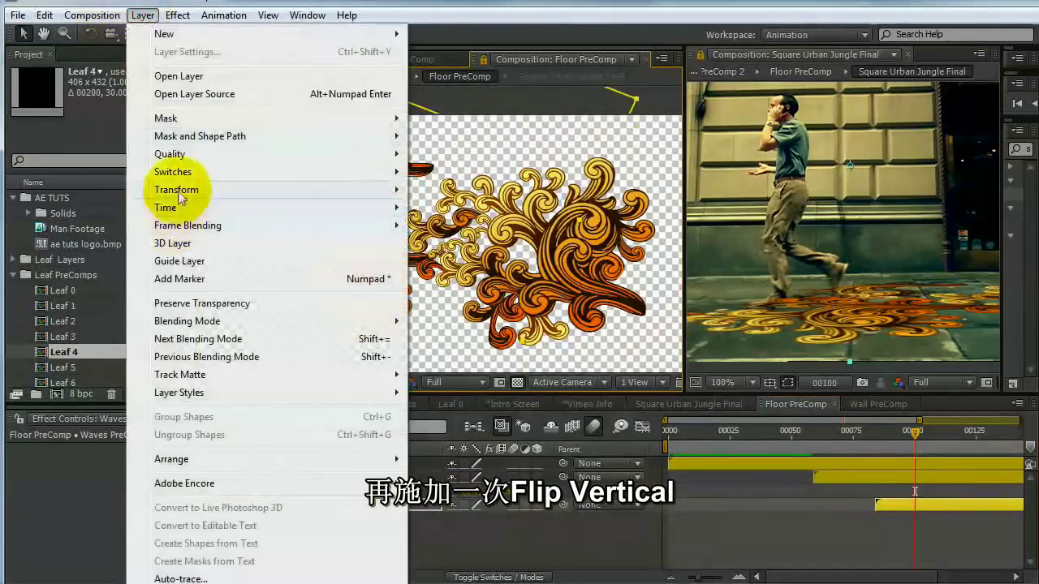
left_click(162, 189)
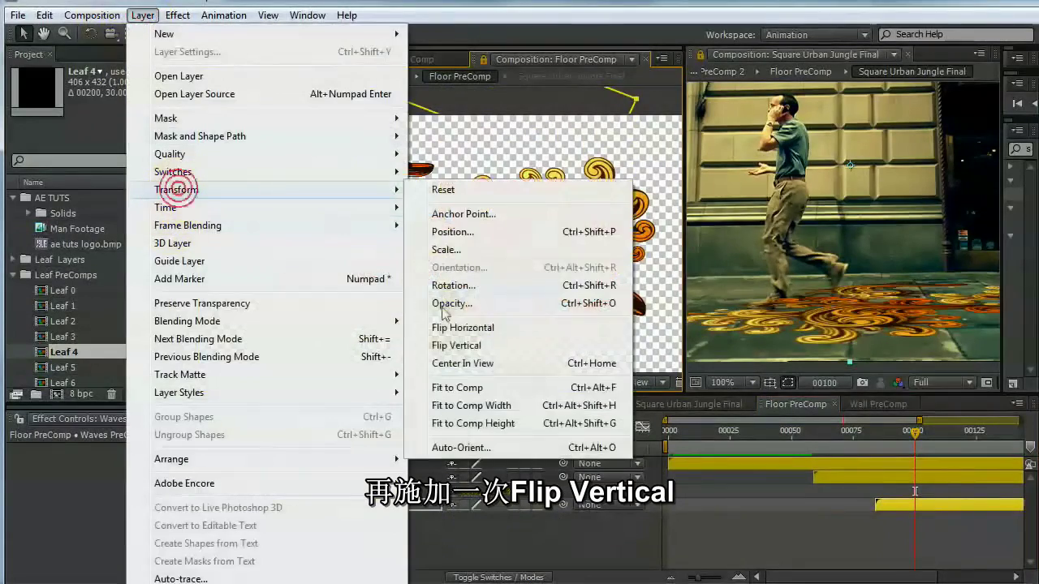
left_click(487, 345)
left_click_drag(416, 159, 423, 223)
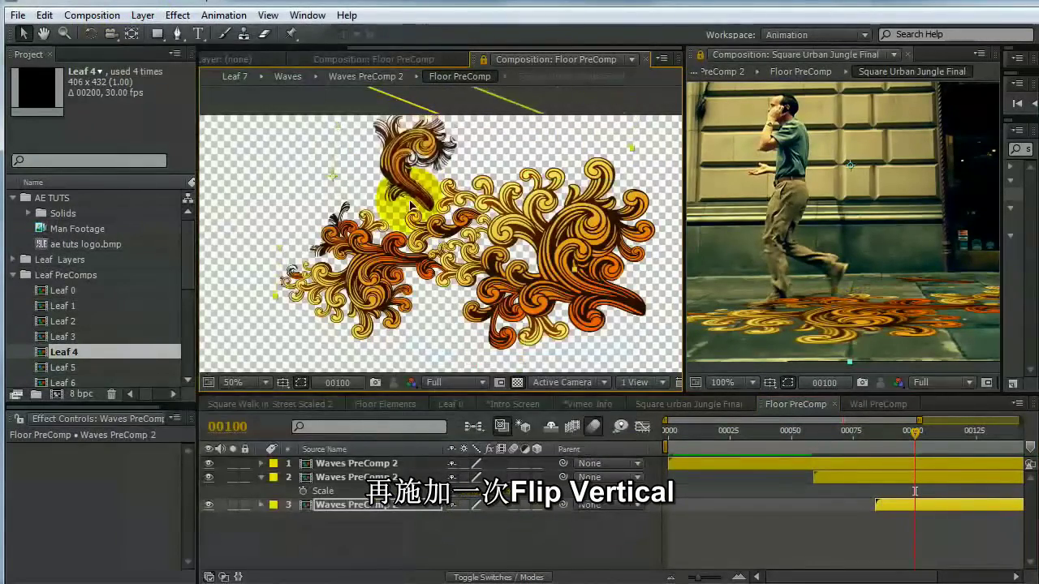
left_click_drag(485, 492, 444, 513)
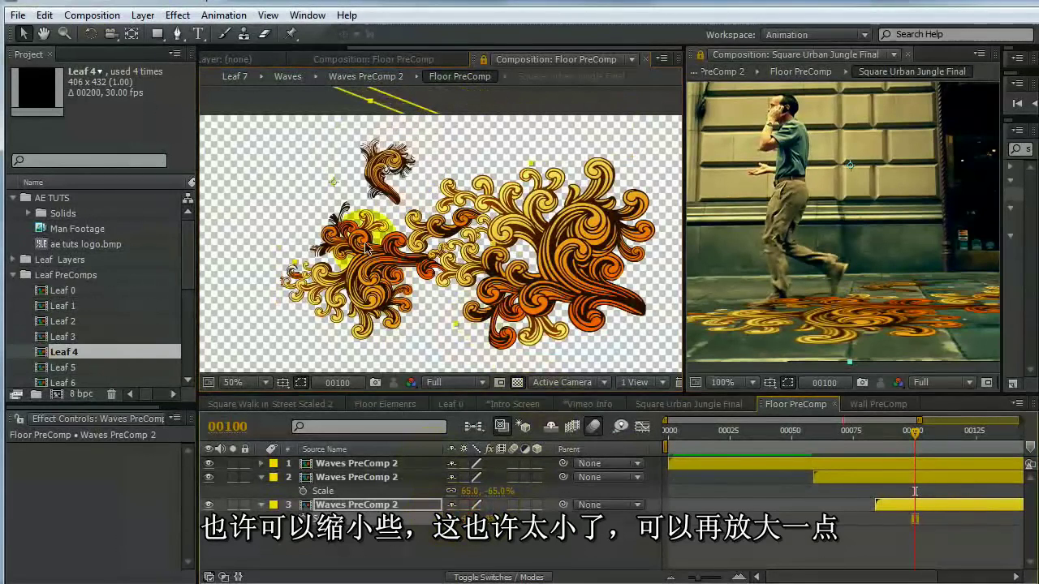
Shift the third ornament layer's start earlier to about frame 59 and play the timing from frame 63.
left_click_drag(918, 432, 781, 477)
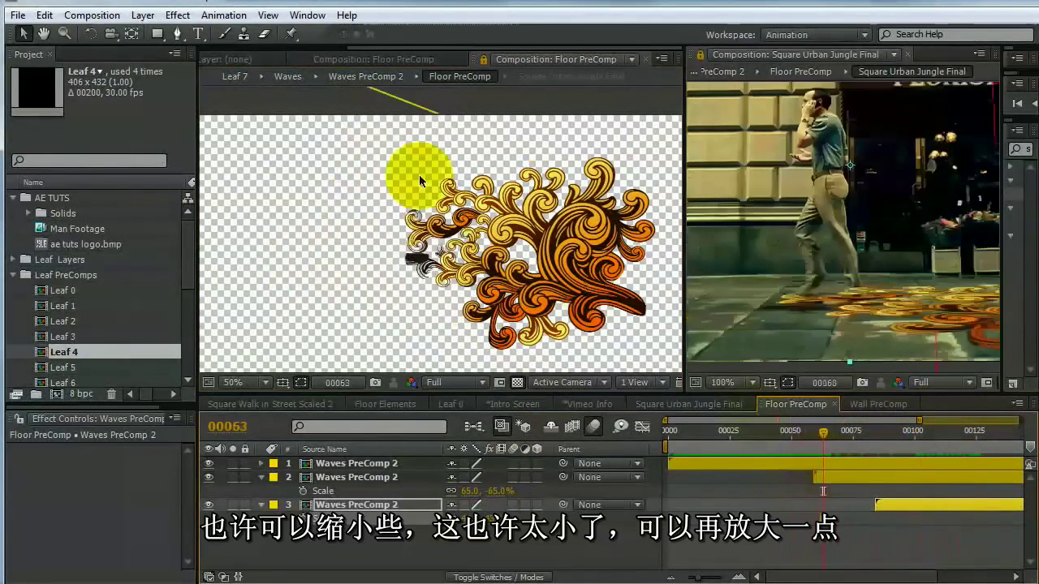
left_click_drag(910, 505, 866, 510)
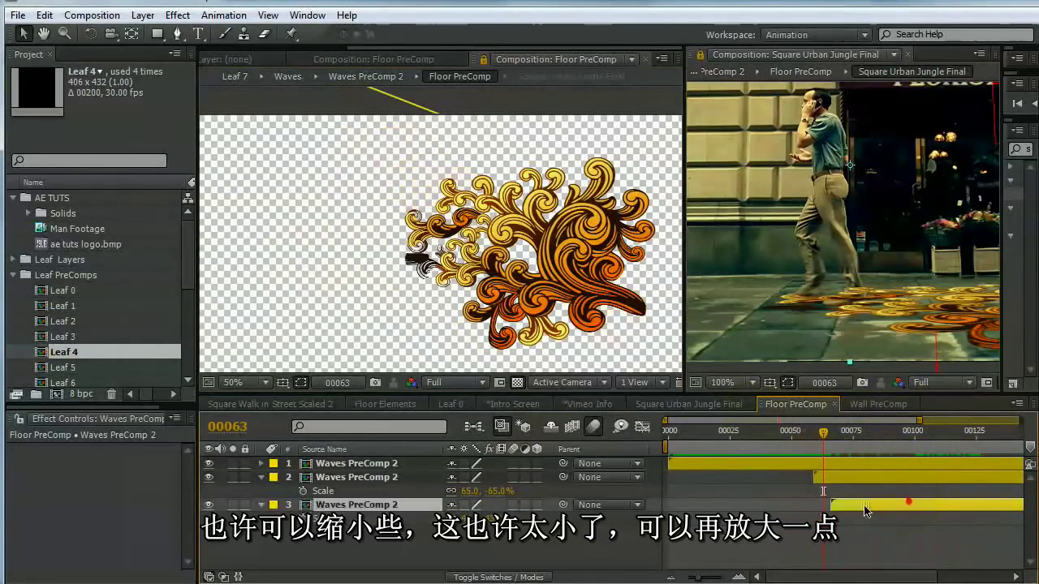
key("space")
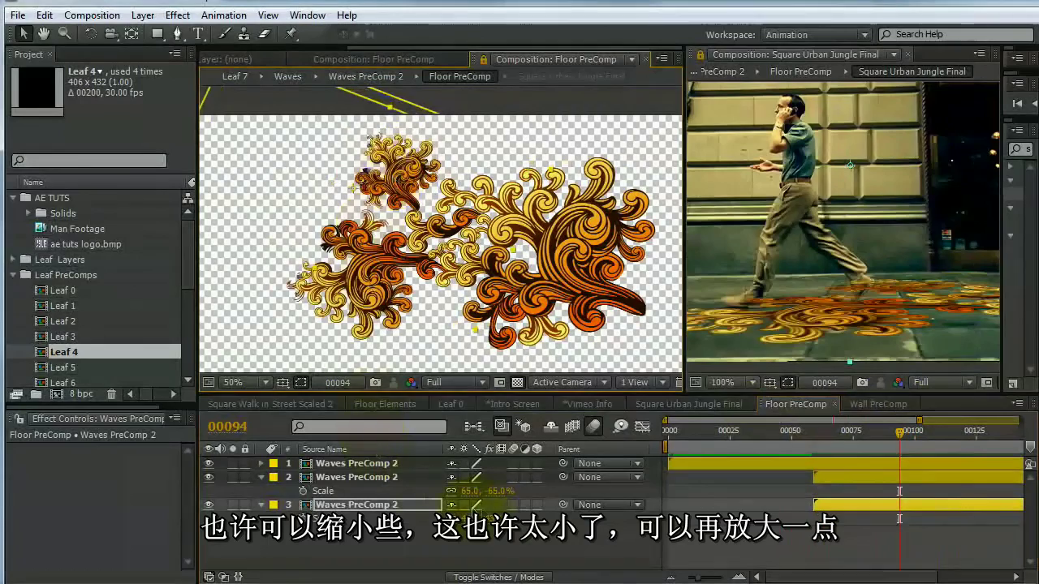
Scale the upper copy back up, nudge it left beside the original's curls, and preview the floor in Square Urban Jungle Final.
left_click_drag(481, 520, 493, 520)
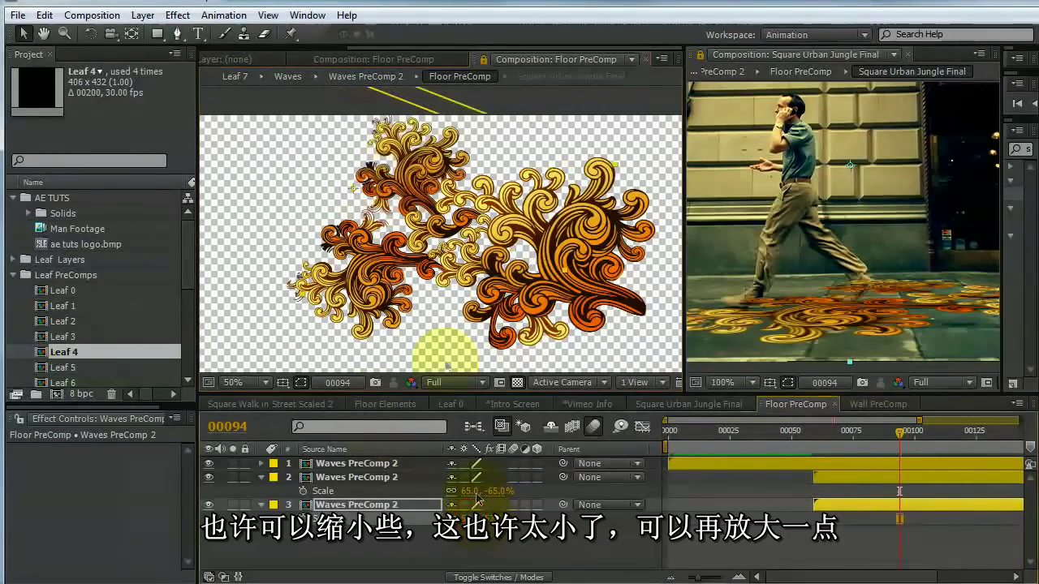
left_click_drag(416, 172, 391, 168)
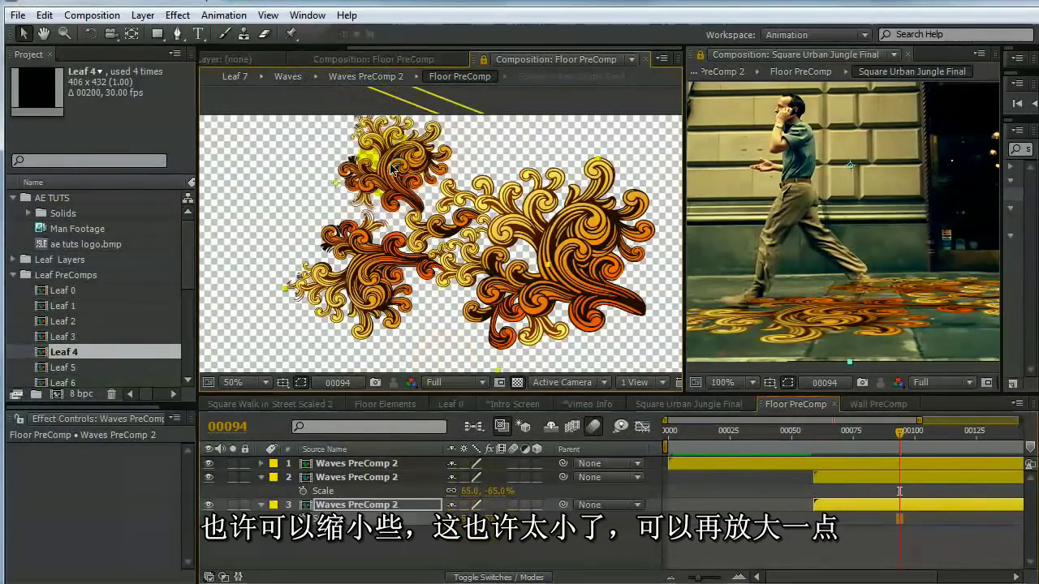
left_click_drag(780, 446, 901, 446)
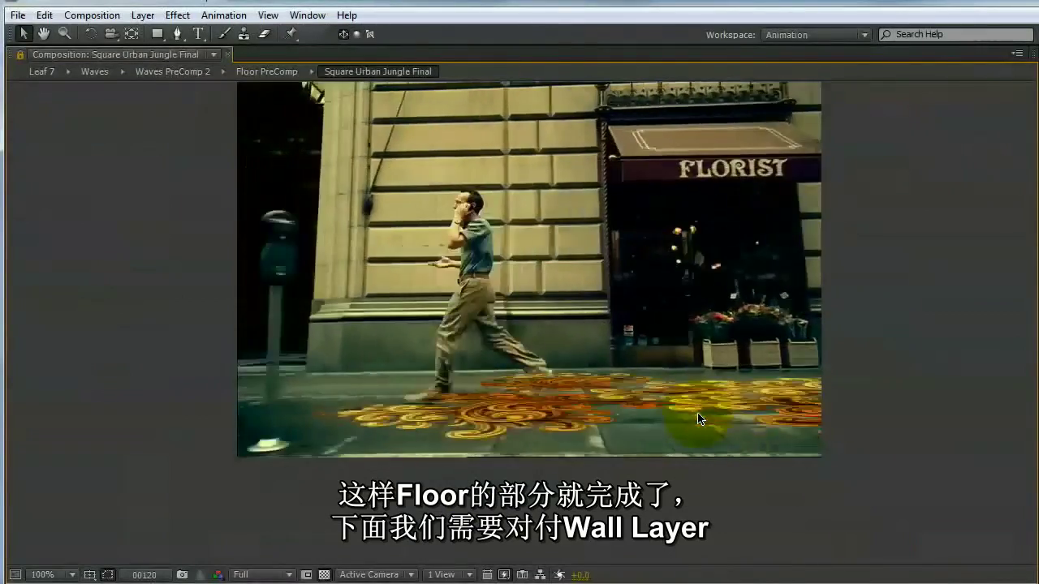
key("space")
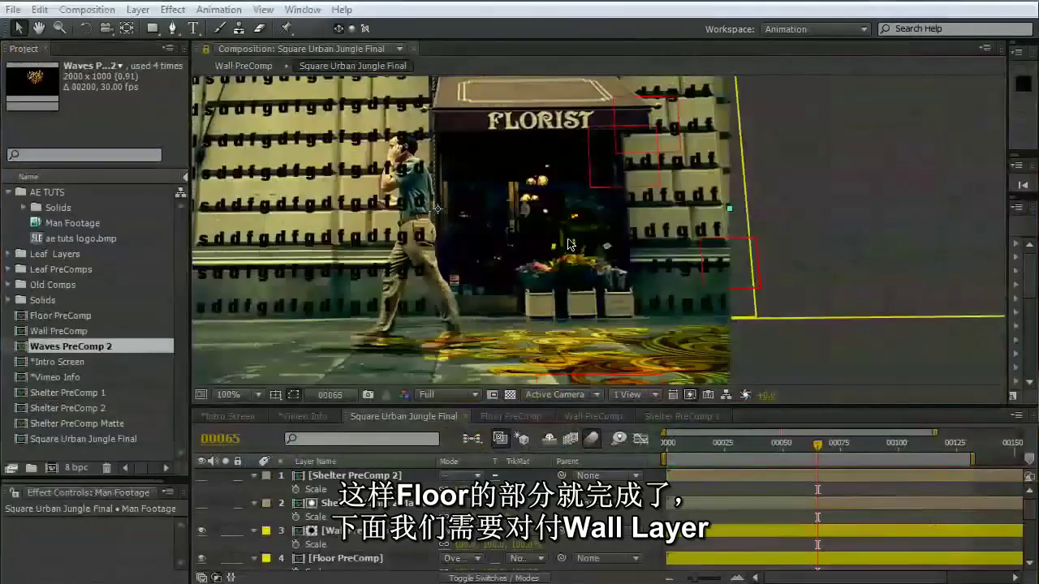
In Wall PreComp, hide the guide text layer and add Waves PreComp 2 as the top layer.
left_click(597, 417)
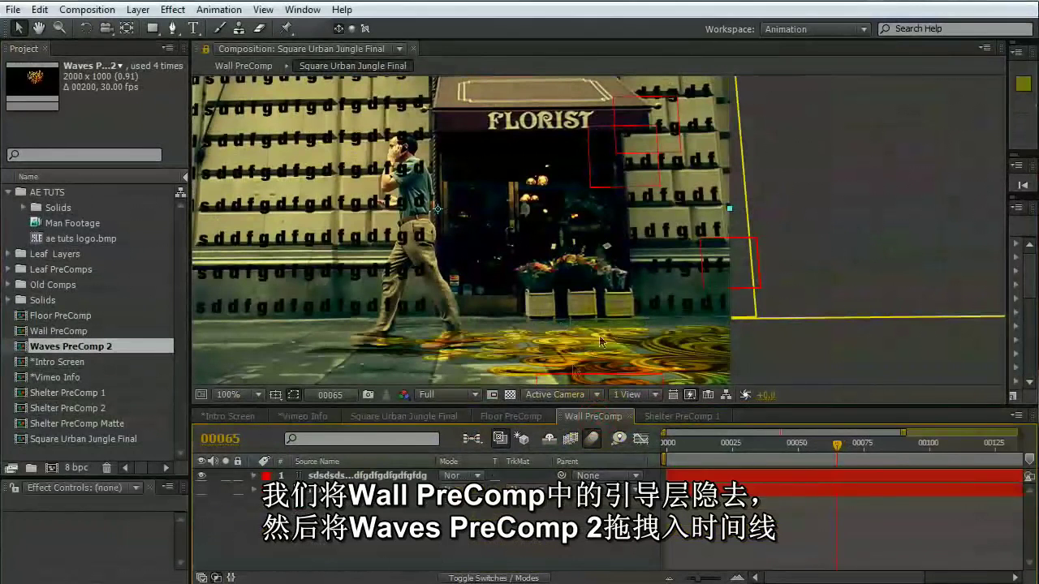
left_click(355, 477)
left_click(201, 476)
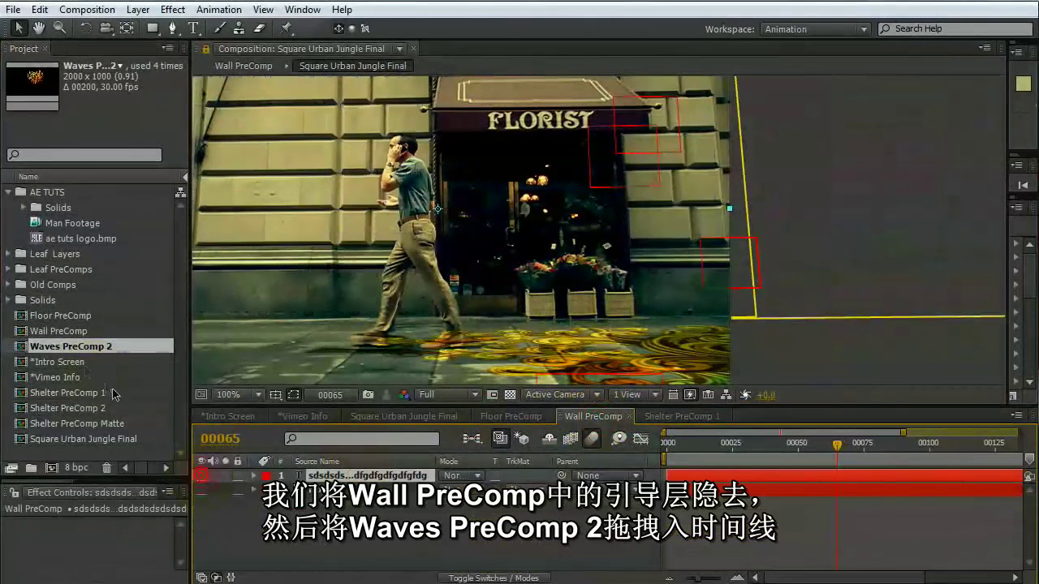
left_click_drag(57, 351, 330, 475)
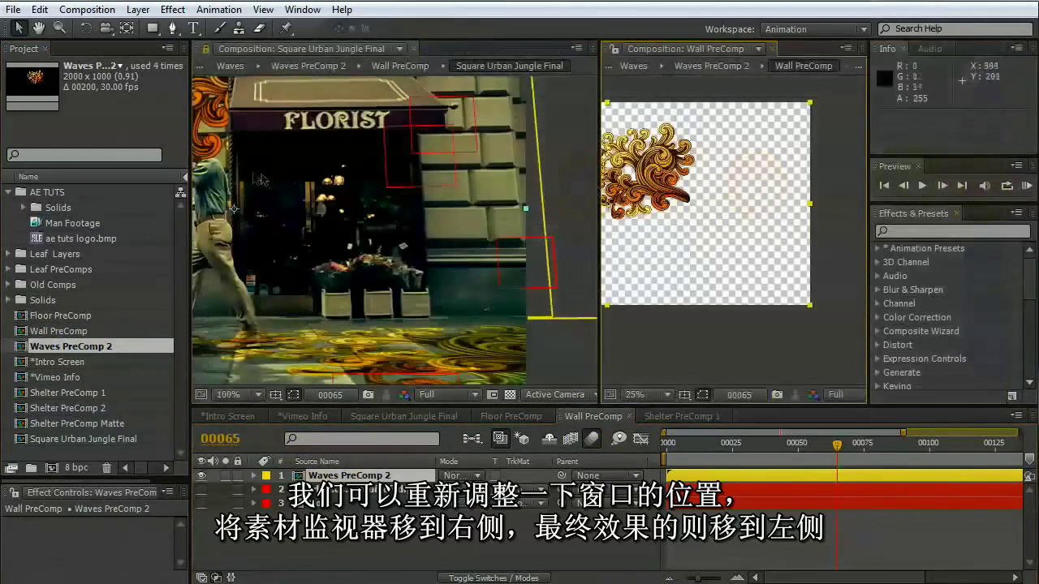
Widen both composition viewers, then move the wall ornament to the lower-right part of Wall PreComp and rotate its stem downward.
left_click_drag(189, 158, 30, 158)
left_click_drag(870, 173, 1006, 173)
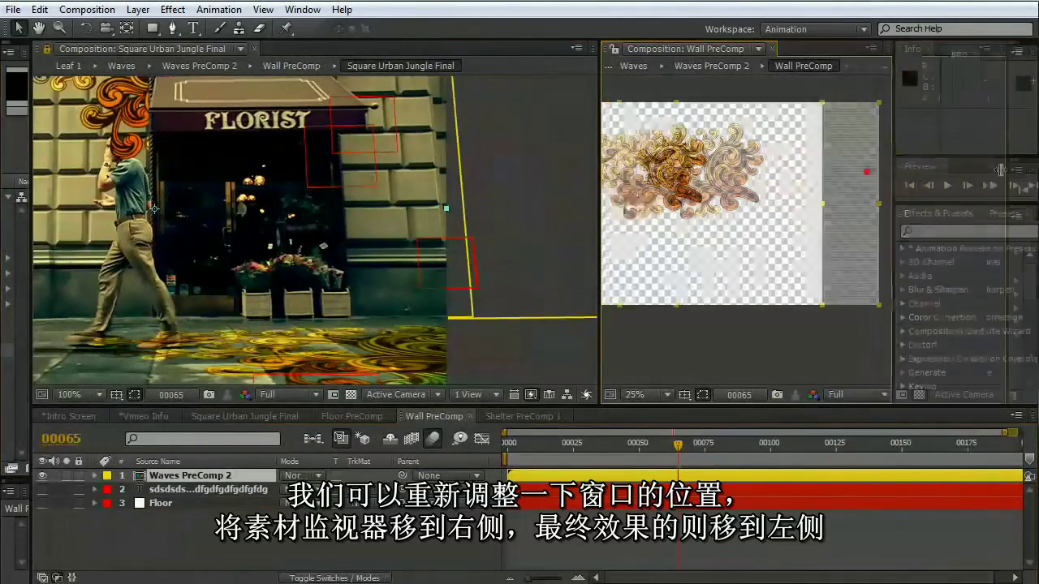
left_click_drag(648, 179, 696, 242)
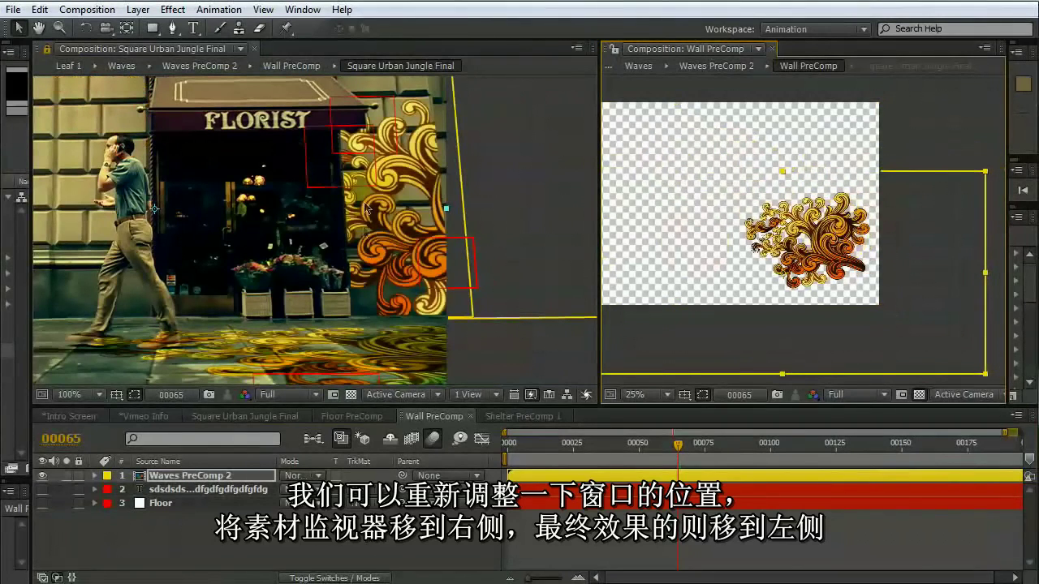
left_click(799, 280)
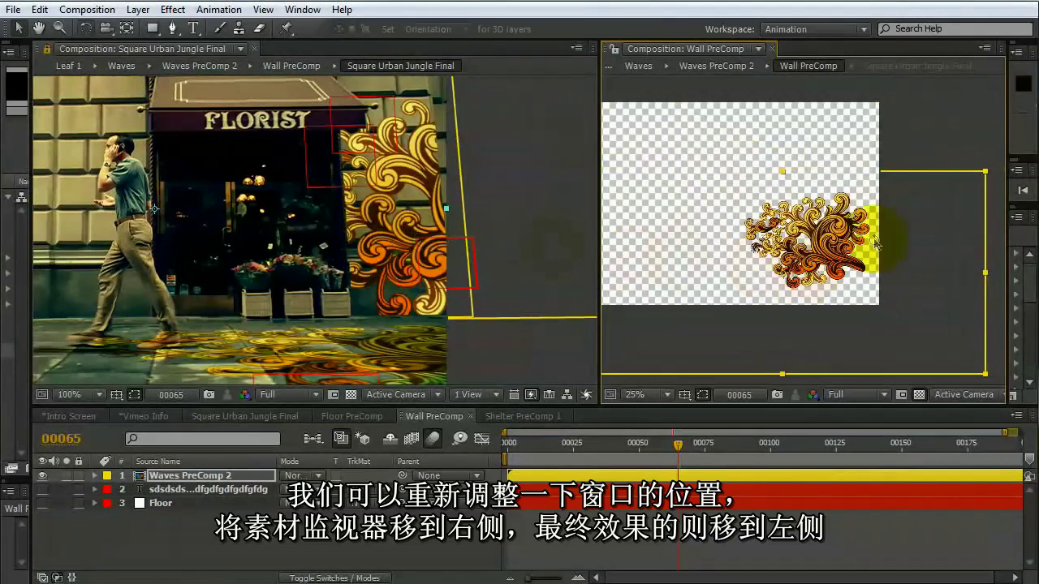
key("w")
left_click_drag(875, 244, 819, 252)
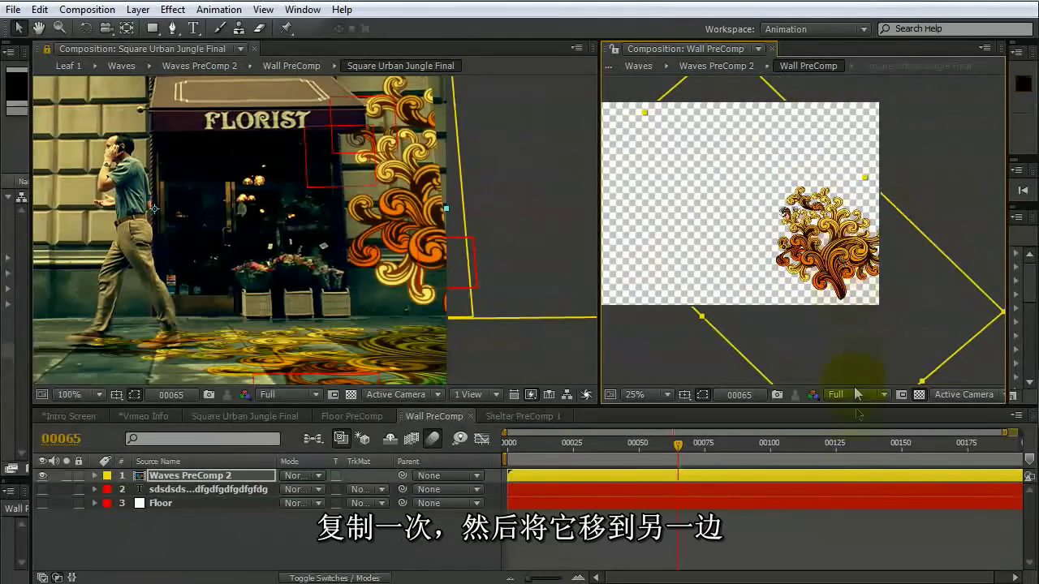
Duplicate the wall ornament and move the copy to the wall on the other side of the florist's entrance.
left_click(189, 476)
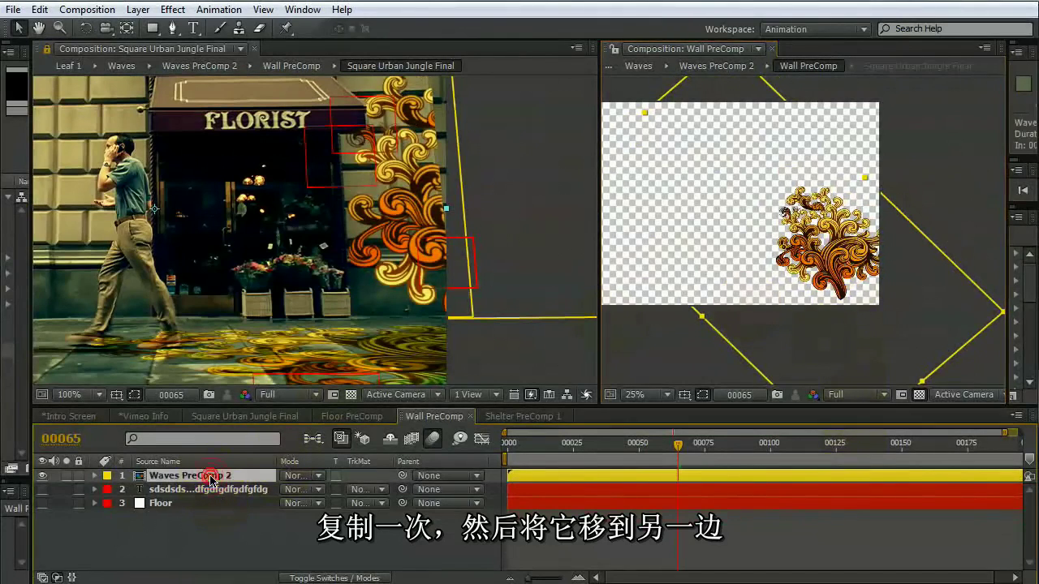
key("ctrl+d")
left_click_drag(826, 259, 716, 259)
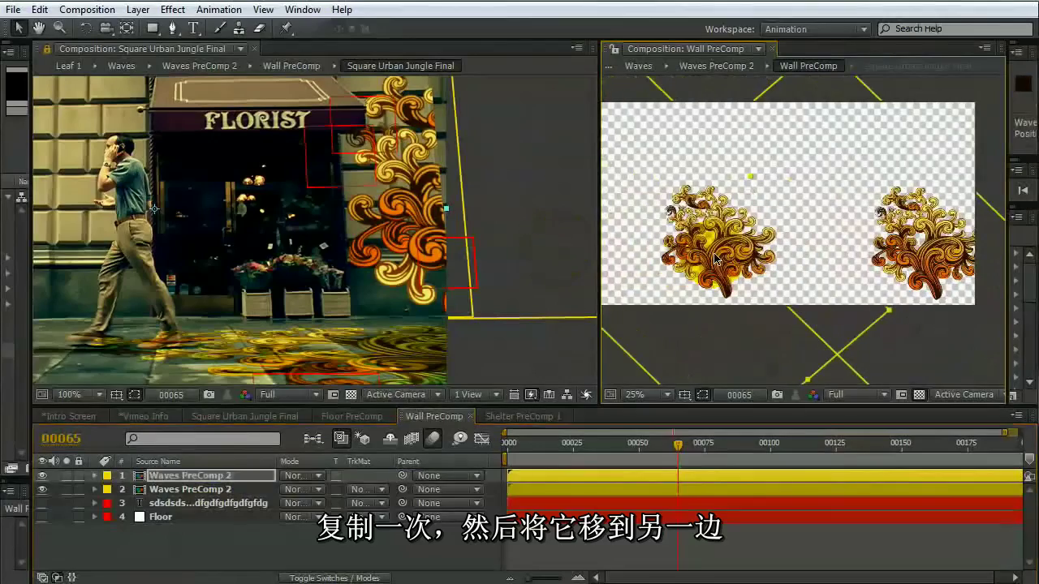
key("h")
mouse_move(285, 242)
left_mouse_down()
mouse_move(441, 260)
mouse_move(378, 233)
mouse_move(413, 241)
left_mouse_up()
key("v")
left_click(672, 294)
left_click_drag(672, 294, 773, 267)
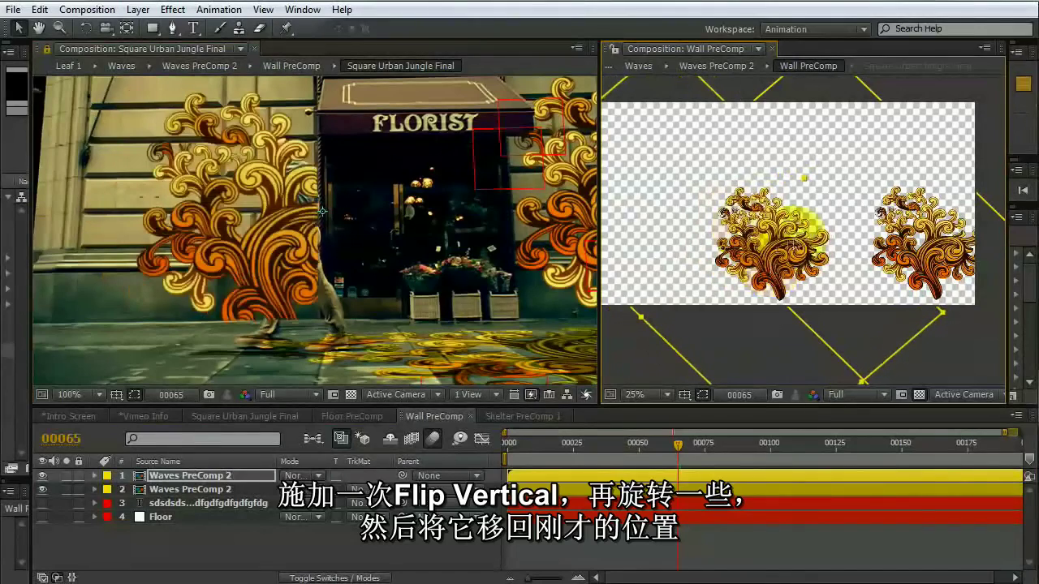
Flip the wall copy vertically, rotate it upright, and place it against the left edge of the florist's entrance.
left_click(138, 10)
mouse_move(151, 184)
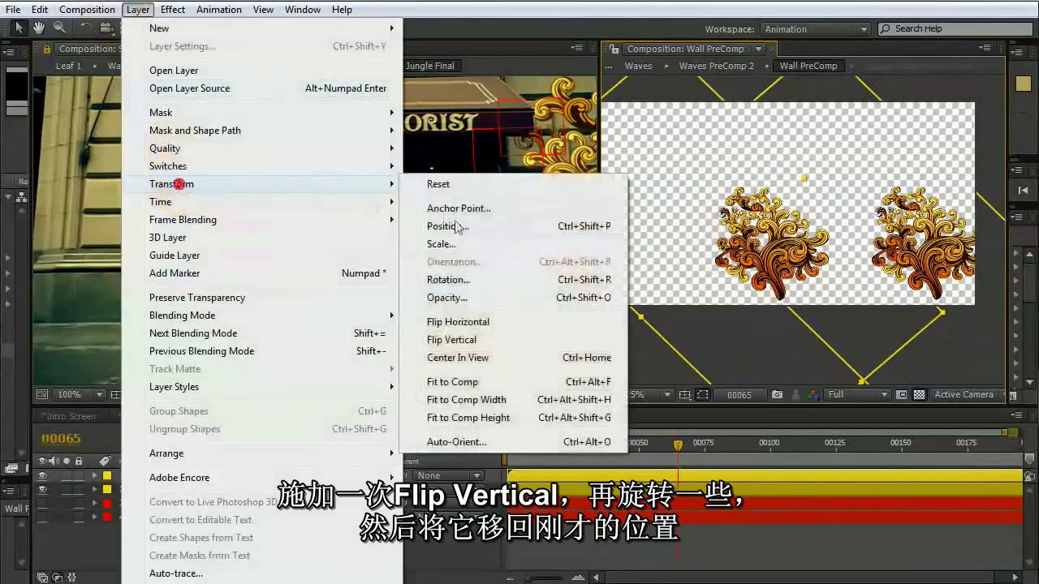
left_click(461, 340)
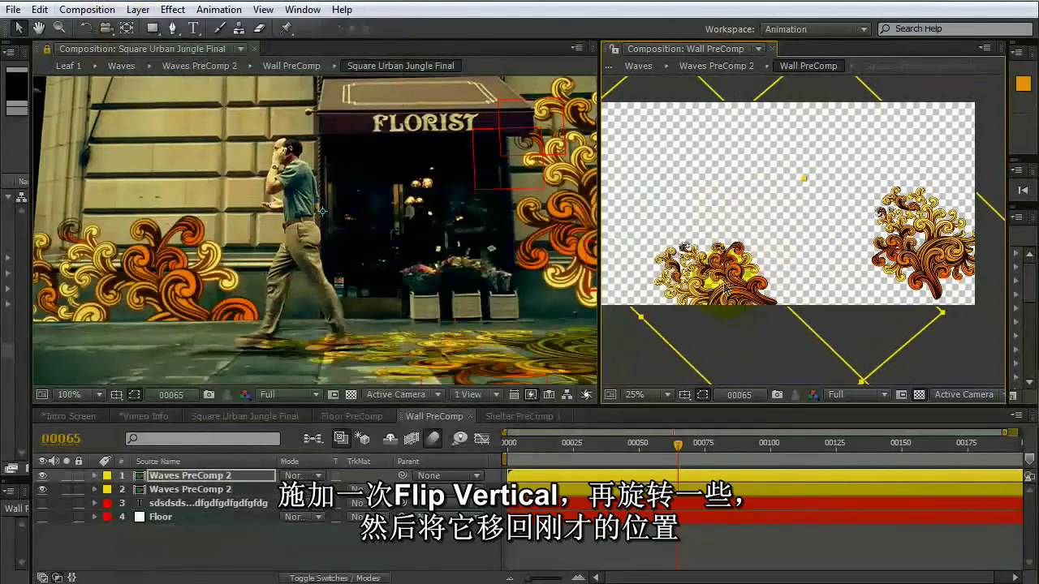
left_click_drag(706, 248, 792, 250)
key("v")
left_click_drag(793, 256, 817, 269)
key("w")
key("v")
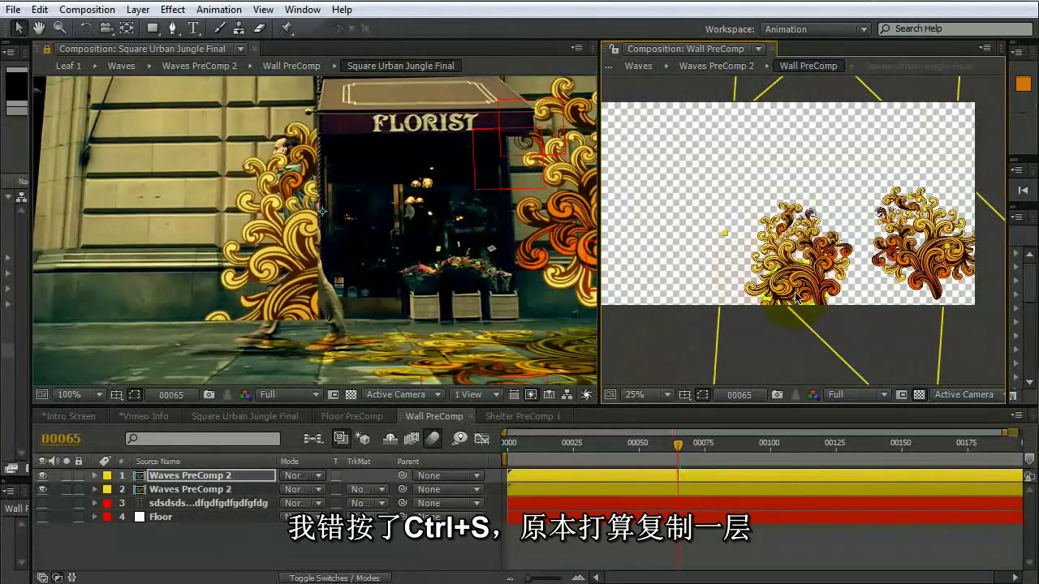
Save the project, duplicate the left wall ornament, and move the duplicate up and slightly left above it.
left_click(207, 477)
key("ctrl+s")
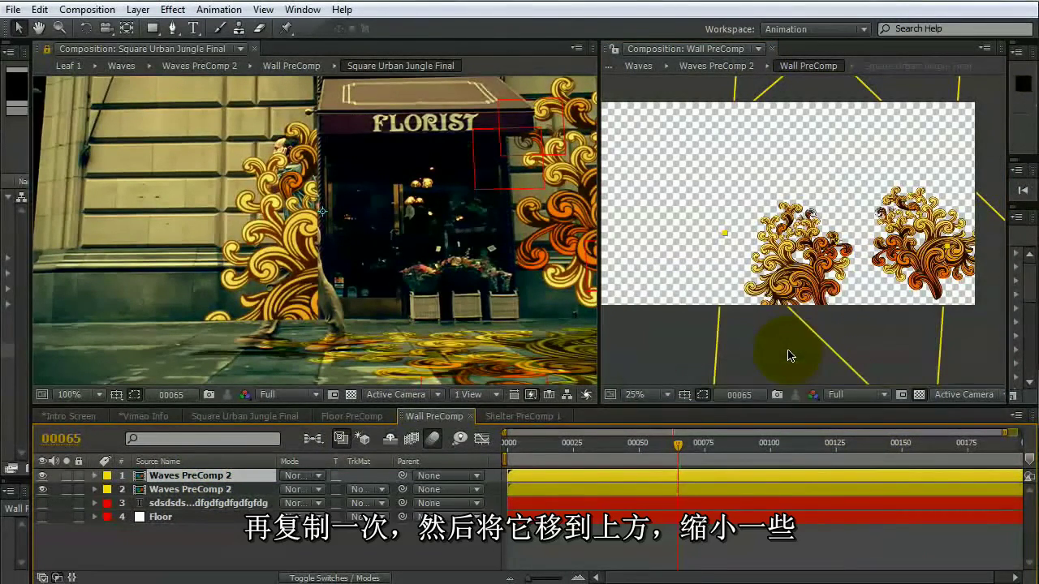
key("ctrl+d")
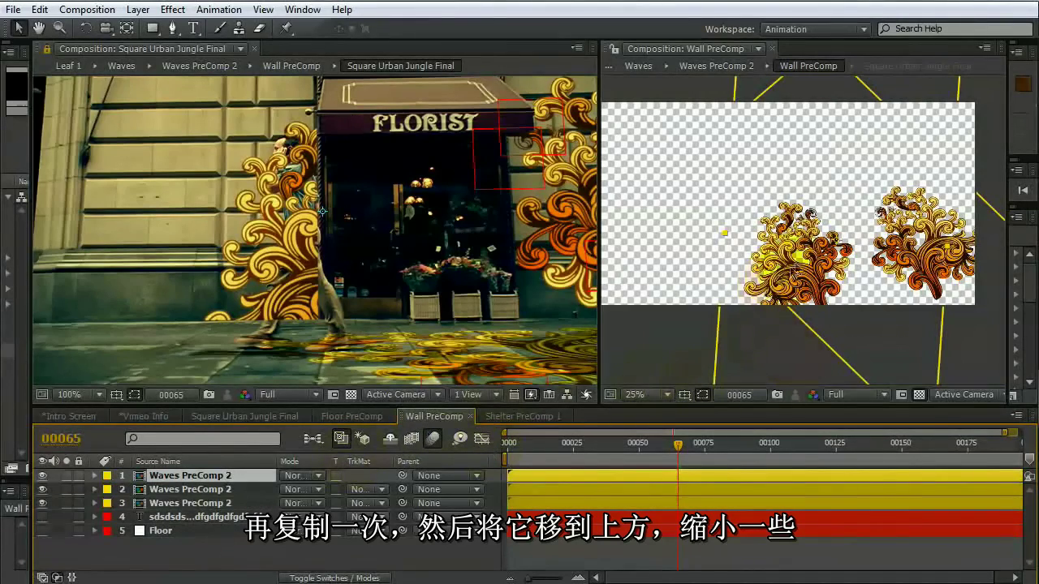
left_click_drag(798, 276, 761, 216)
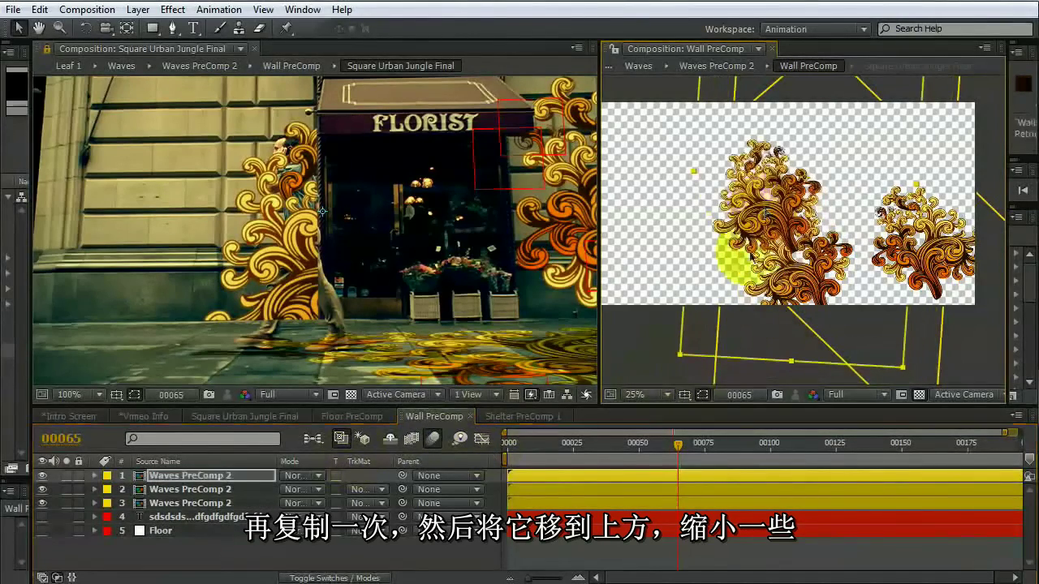
Scale the upper ornament on the wall beside the florist's left side down to 73%, keeping its vertical flip.
left_click(231, 489)
left_click(794, 562)
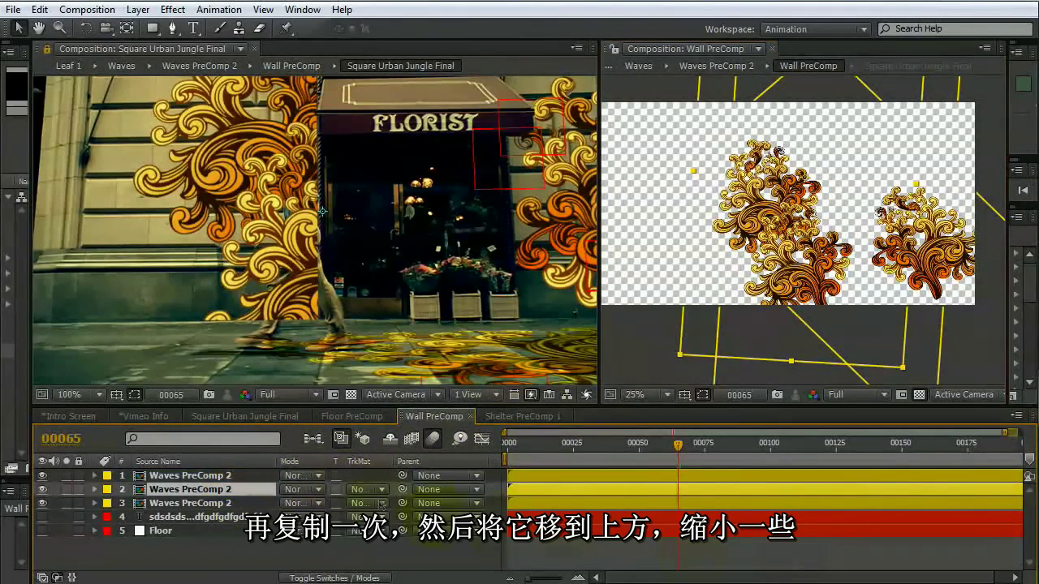
key("s")
left_click_drag(305, 503, 280, 503)
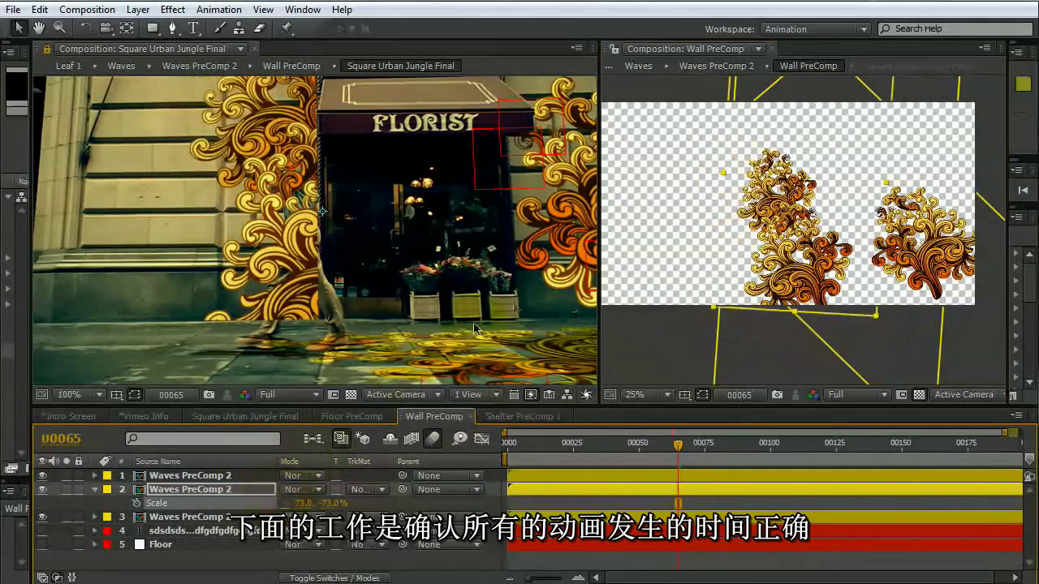
Shift the right wall ornament's layer earlier in time and check its growth around frame 19.
left_click_drag(678, 446, 530, 447)
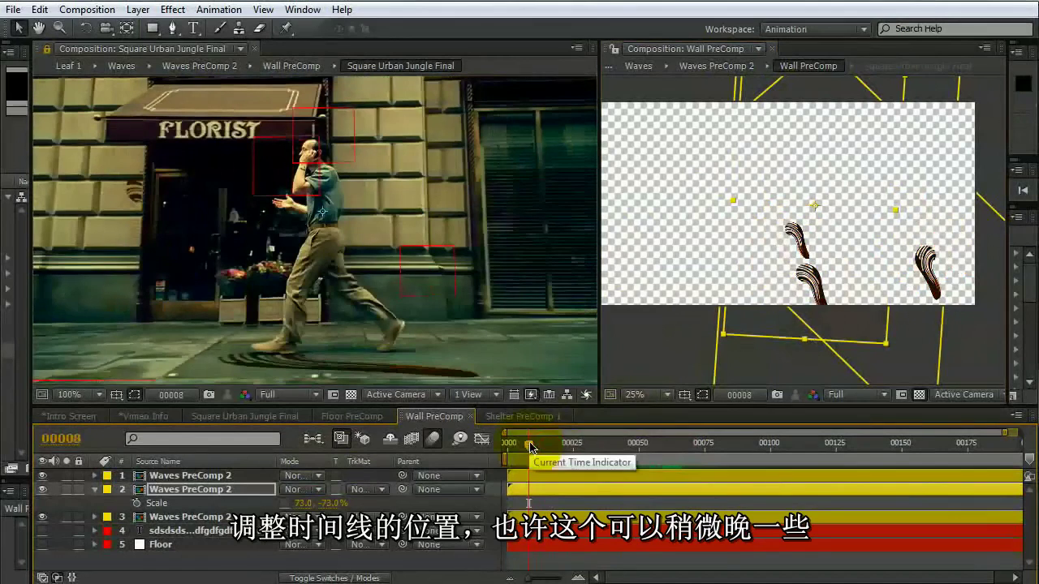
left_click(241, 516)
left_click_drag(573, 517, 548, 515)
left_click_drag(531, 451, 557, 450)
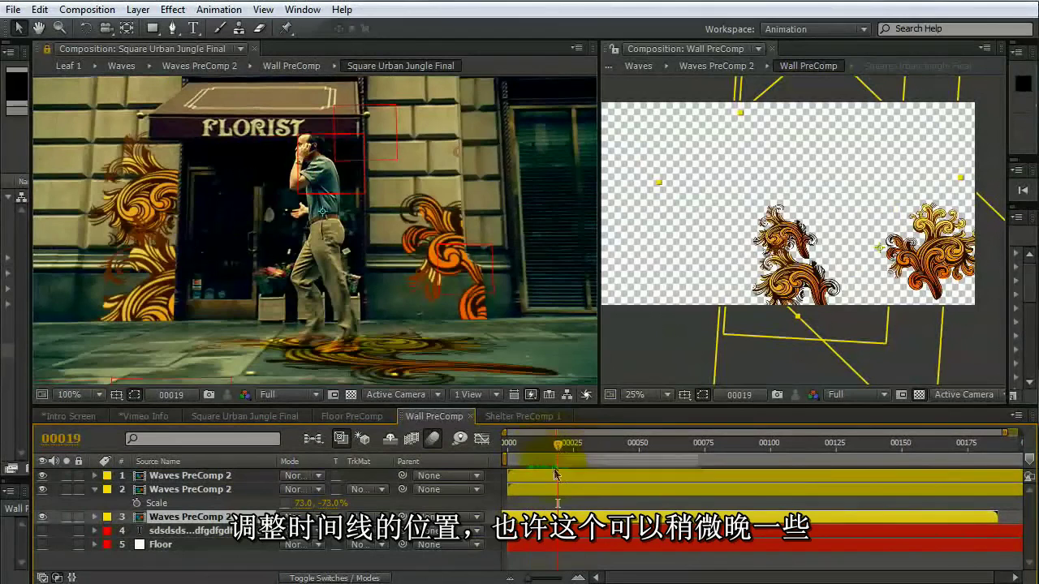
Delay both left wall ornament layers together so they start at about frame 12, and check the animation around frame 32.
left_click(568, 492)
left_click(570, 478, "shift")
left_click_drag(573, 479, 602, 480)
left_click_drag(544, 448, 591, 448)
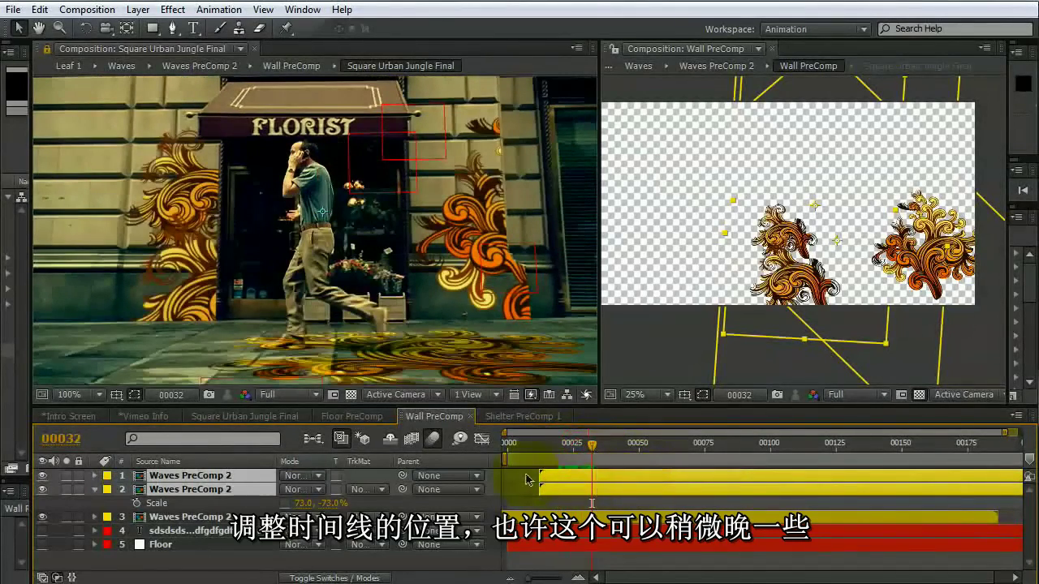
left_click(601, 480)
left_click_drag(594, 452, 672, 480)
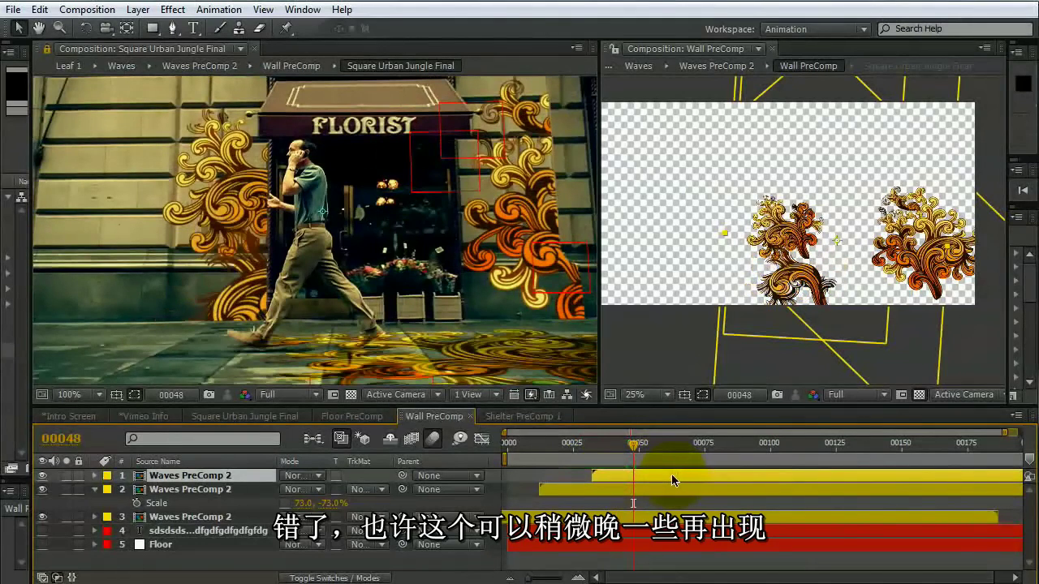
key("ctrl+z")
Delay the upper left ornament's layer to start at about frame 38 and preview the timing up to frame 98.
left_click_drag(611, 490, 677, 490)
left_click_drag(636, 445, 768, 451)
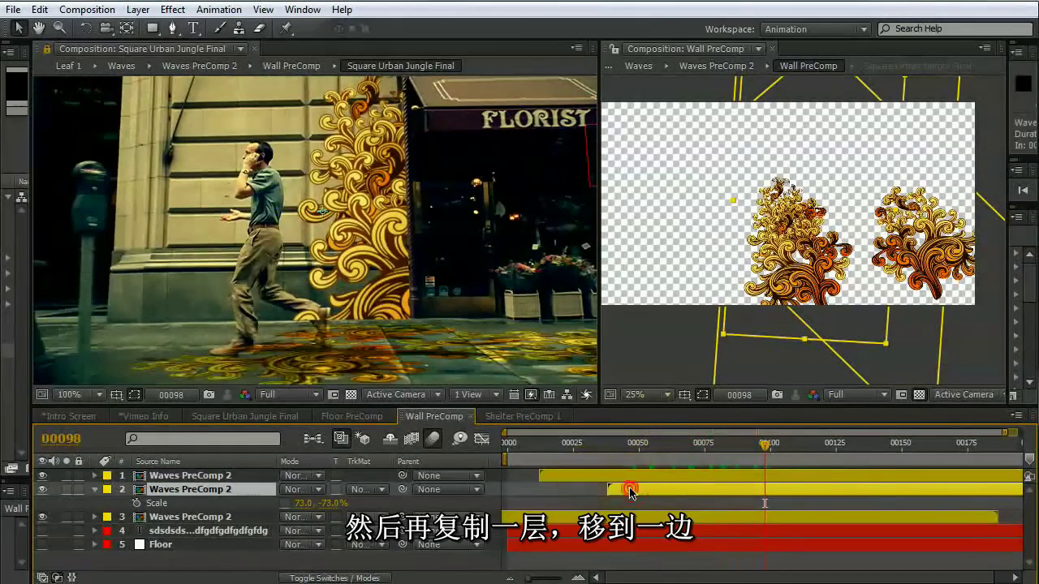
Duplicate the upper left ornament, place the copy below it in the layer stack, and move it to the lower wall left of the existing ornaments.
key("ctrl+d")
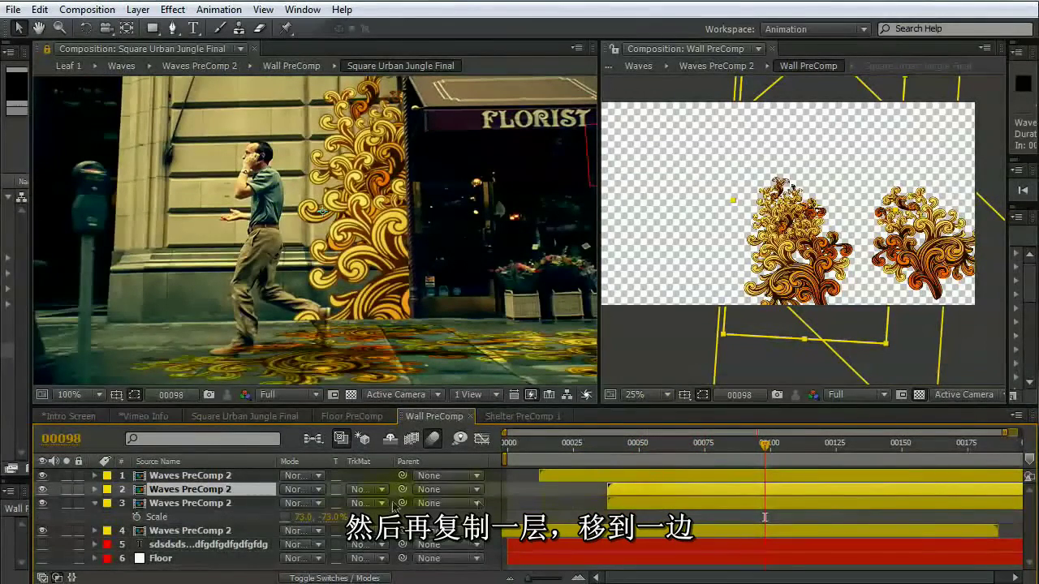
left_click_drag(213, 489, 232, 514)
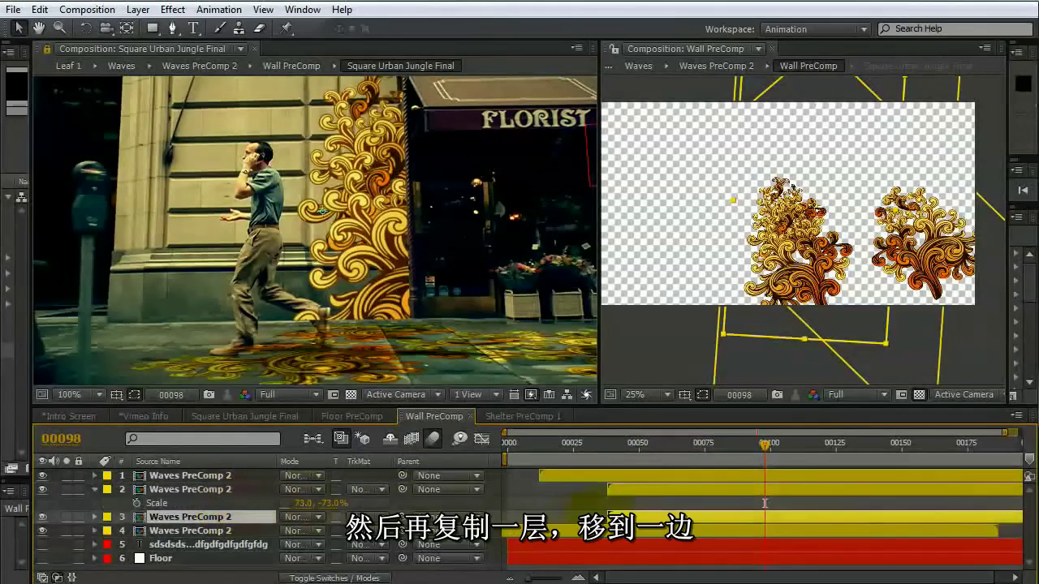
left_click_drag(428, 200, 314, 174)
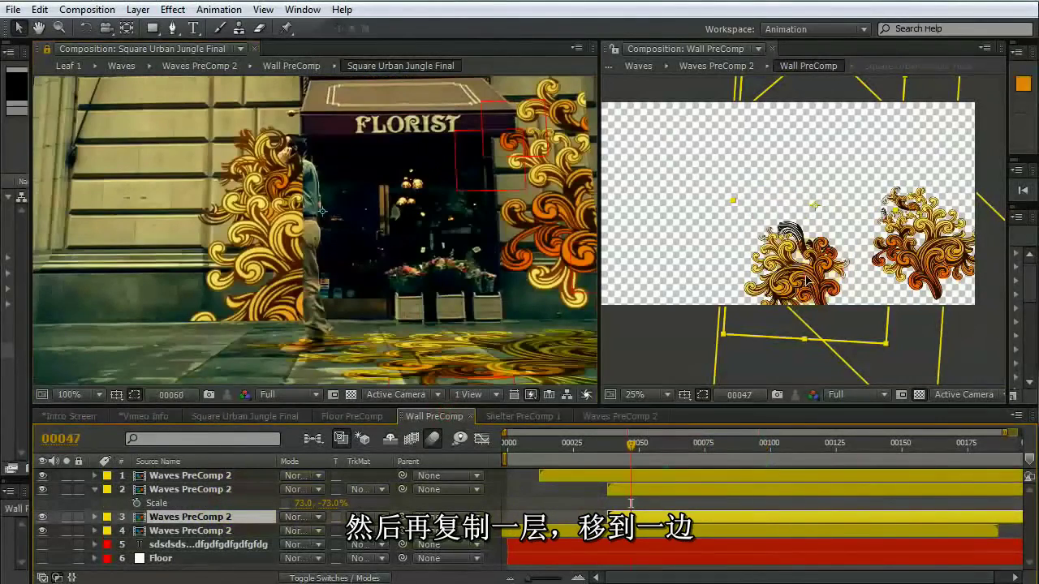
left_click_drag(759, 266, 735, 285)
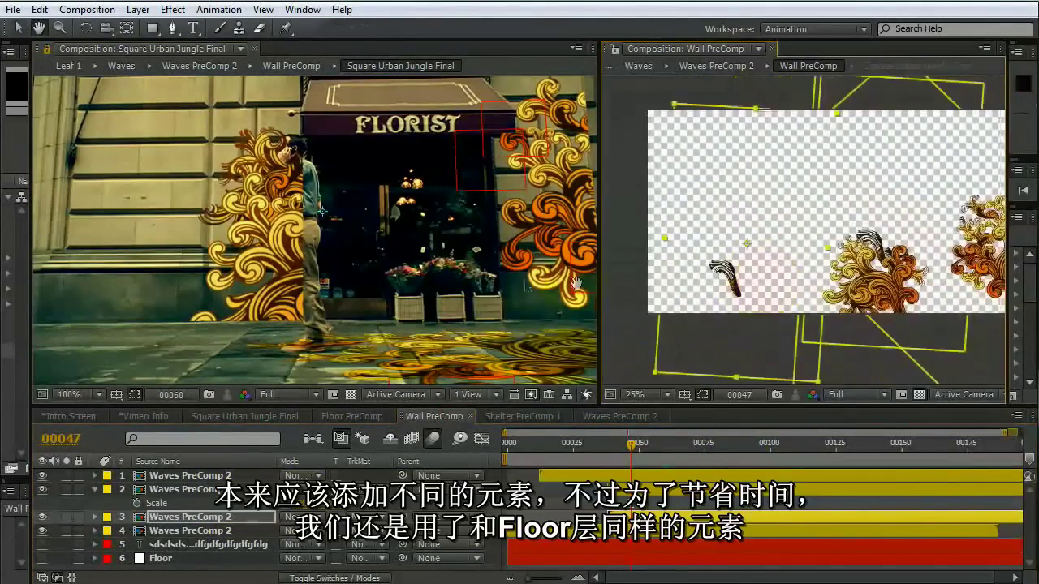
left_click_drag(185, 271, 280, 250)
left_click_drag(730, 288, 812, 285)
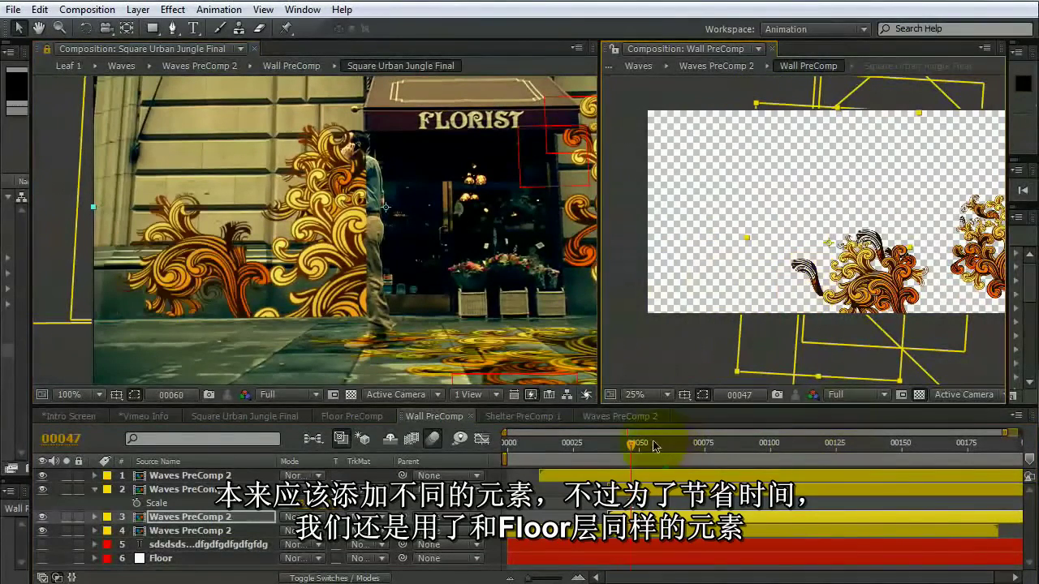
left_click_drag(631, 445, 791, 456)
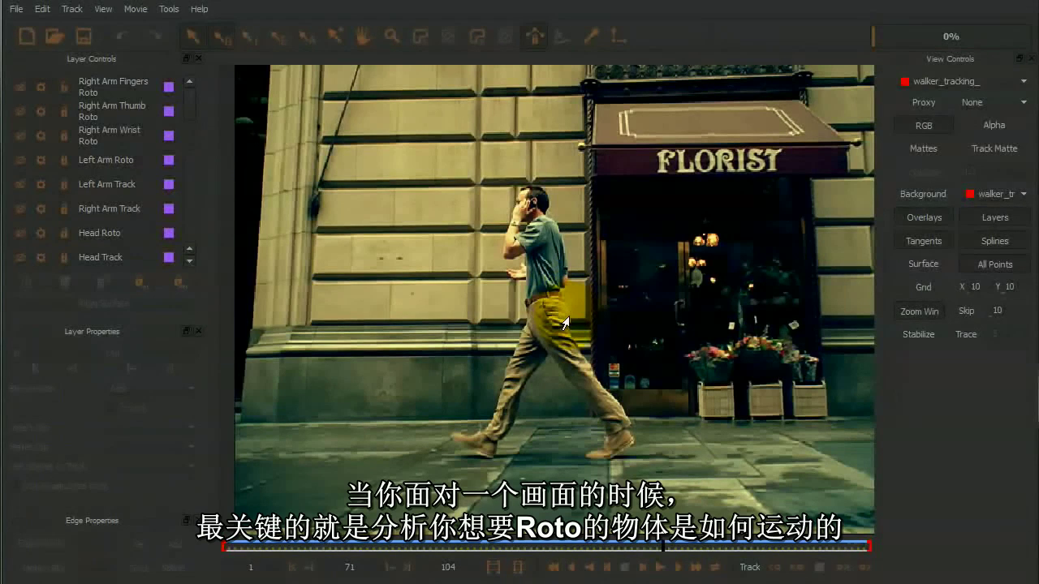
Switch to mocha and scrub through the walker footage to study how the man moves.
left_click(277, 549)
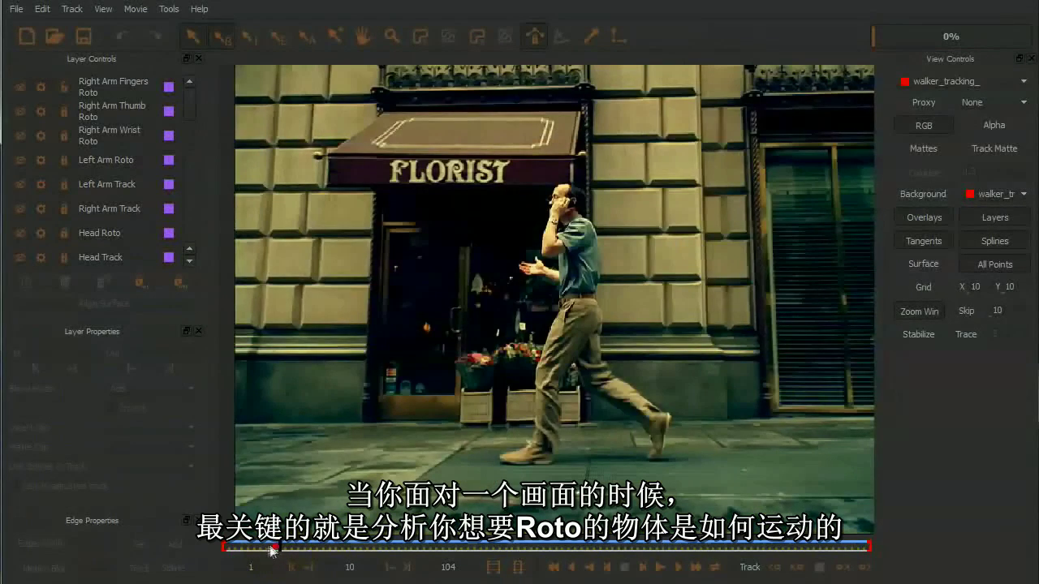
left_click_drag(277, 550, 405, 548)
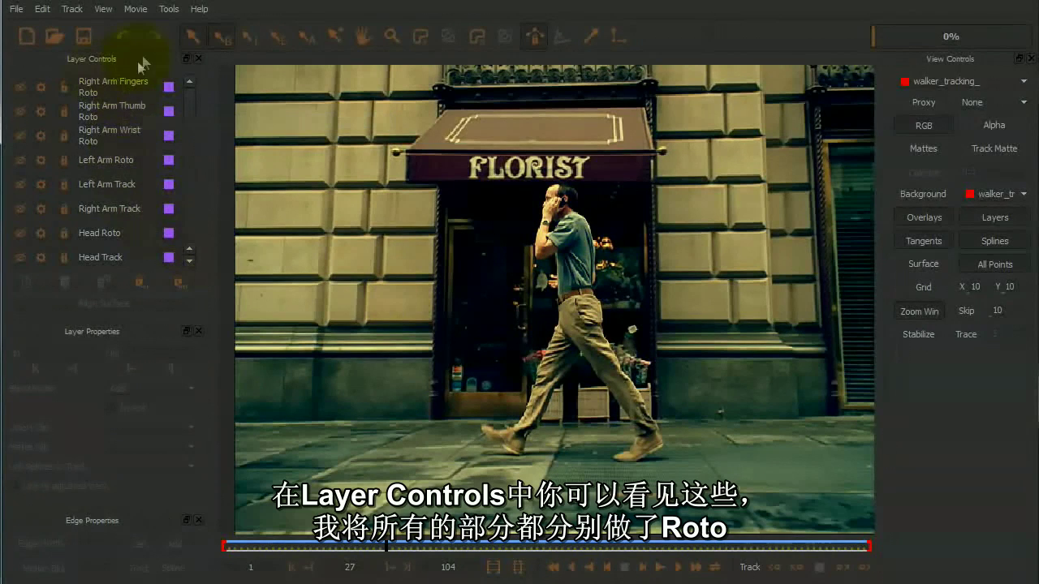
Float the layer list over the footage and make it tall enough to review all the roto and track layers.
left_click(186, 59)
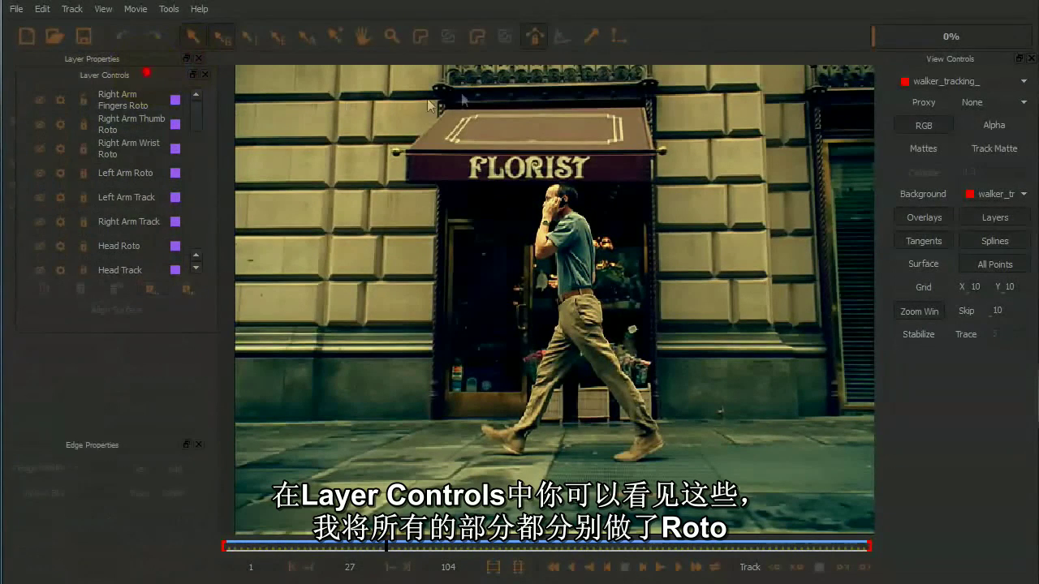
left_click_drag(146, 73, 460, 25)
left_click_drag(456, 289, 457, 461)
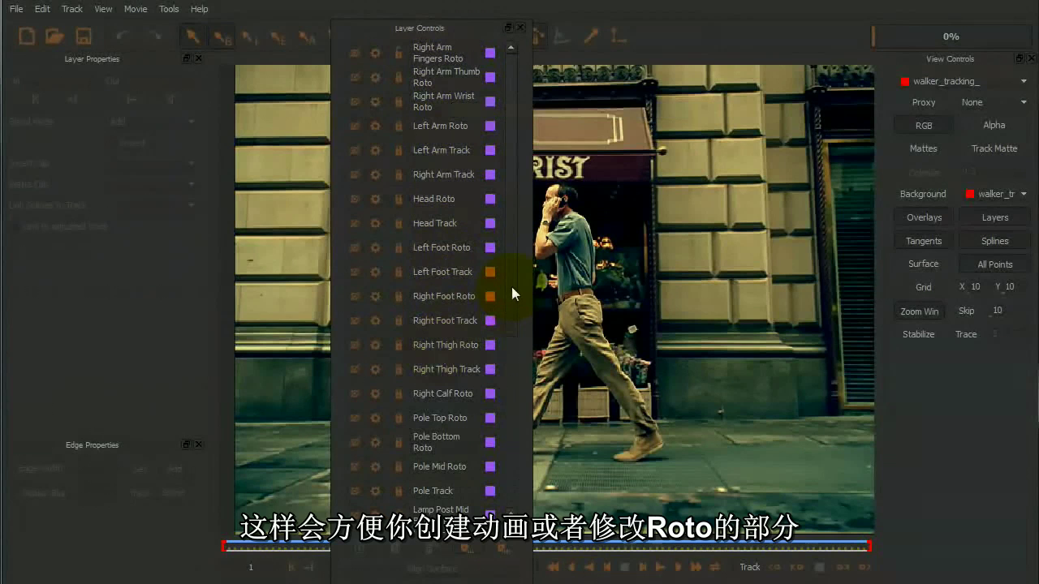
left_click_drag(511, 286, 511, 487)
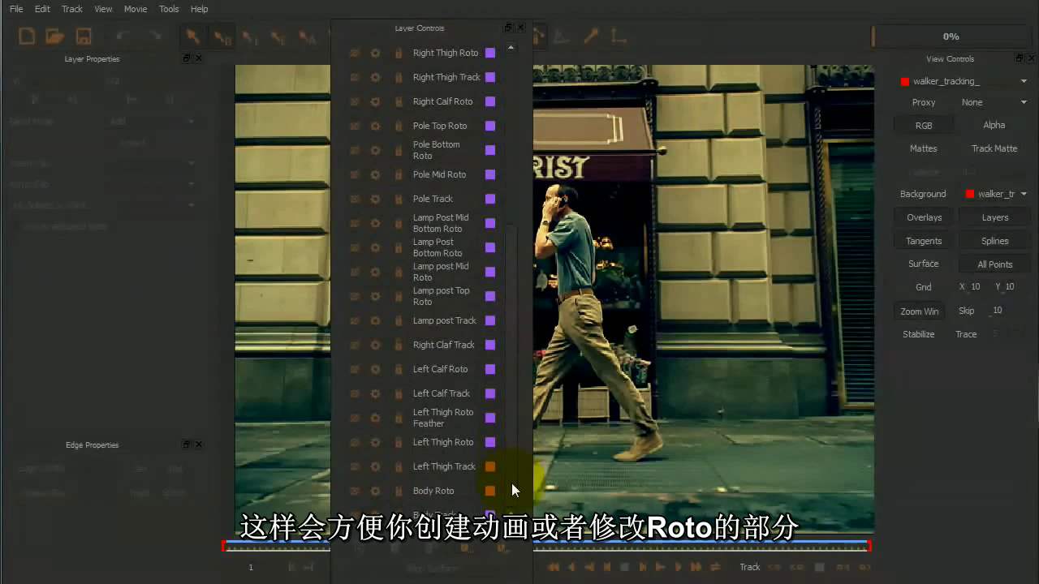
left_click_drag(512, 483, 508, 262)
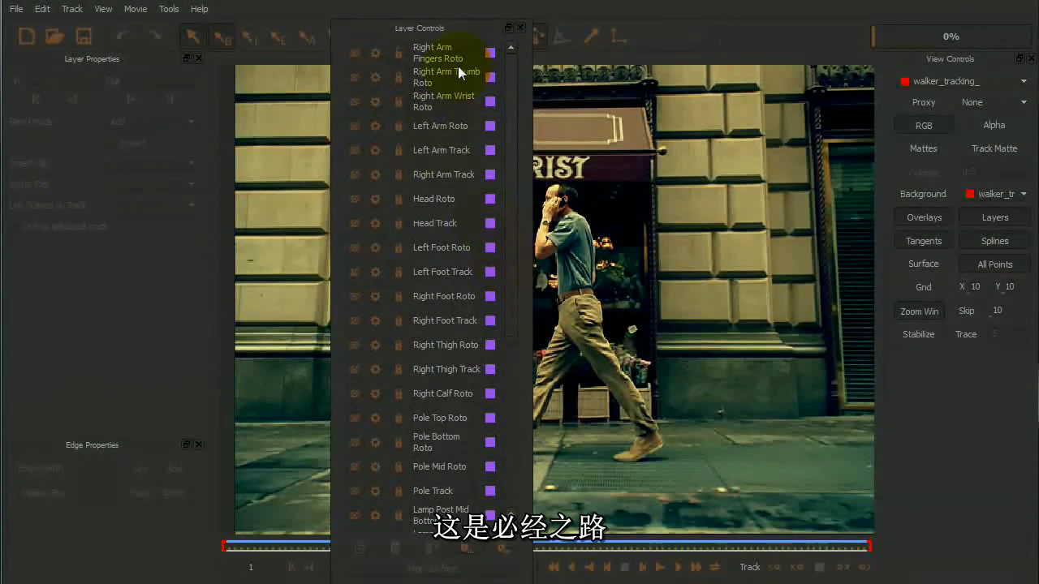
left_click(471, 45)
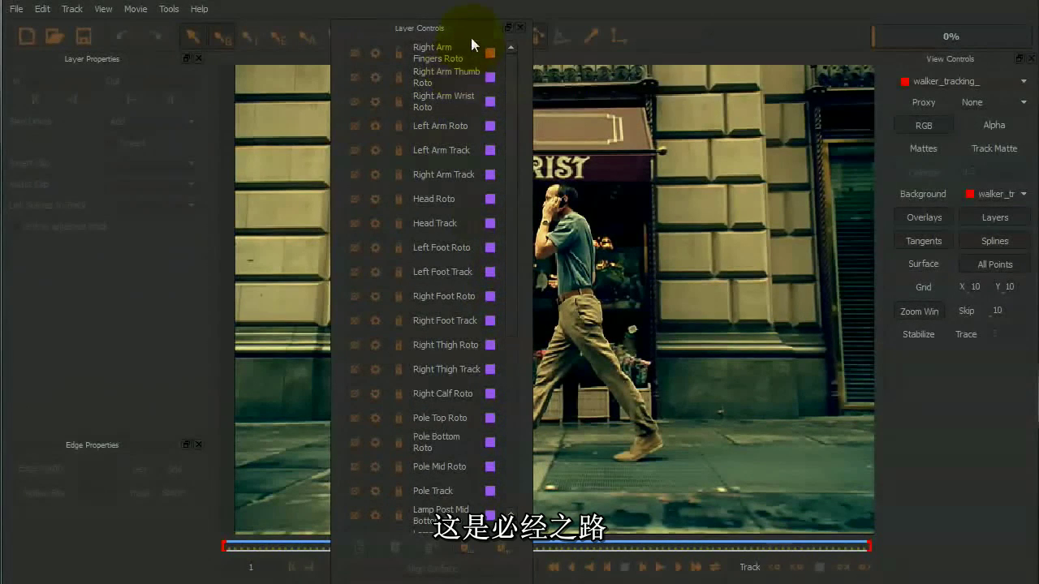
left_click_drag(472, 38, 396, 25)
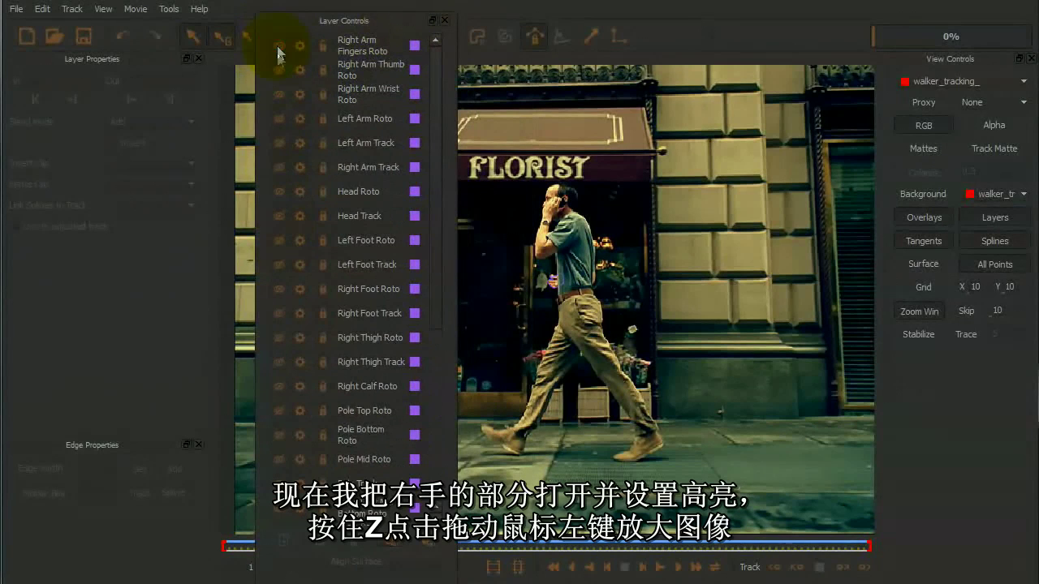
Show and select the Right Arm Fingers Roto layer, and zoom in on the walker's hand.
left_click(354, 57)
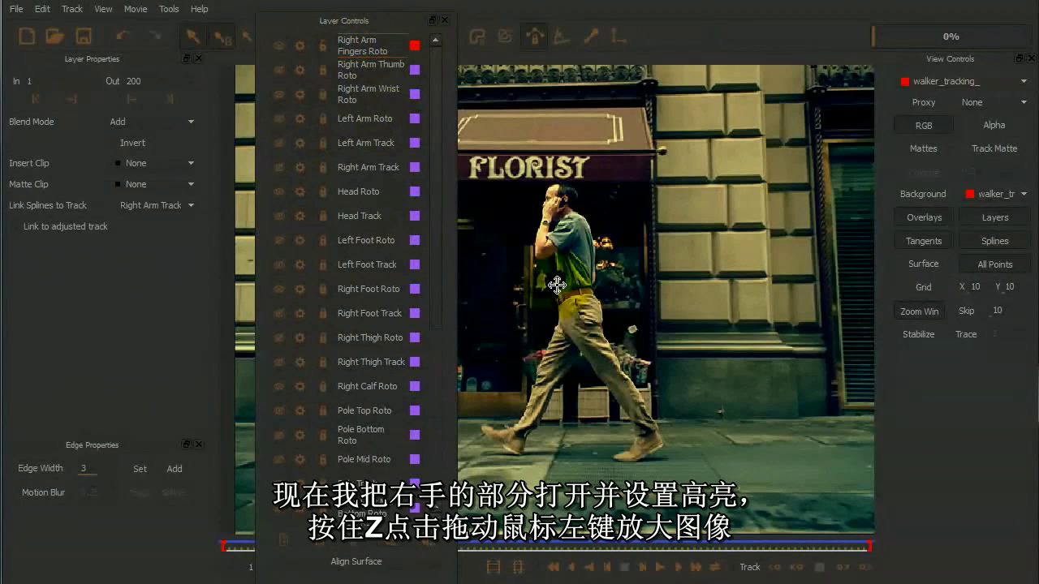
mouse_move(560, 289)
left_mouse_down()
mouse_move(565, 335)
mouse_move(568, 237)
mouse_move(543, 180)
left_mouse_up()
key("x")
left_click_drag(563, 161, 583, 291)
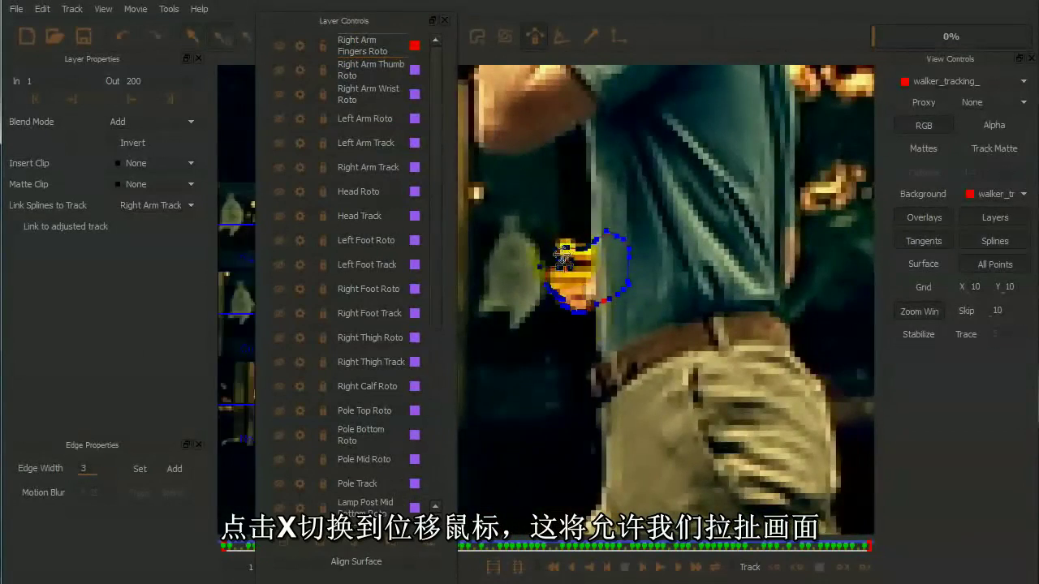
Move the layer list clear of the footage and scrub to frame 43 to review the finger roto's keyframes.
left_click_drag(403, 29, 142, 23)
mouse_move(387, 549)
left_mouse_down()
mouse_move(263, 556)
mouse_move(404, 556)
mouse_move(367, 549)
left_mouse_up()
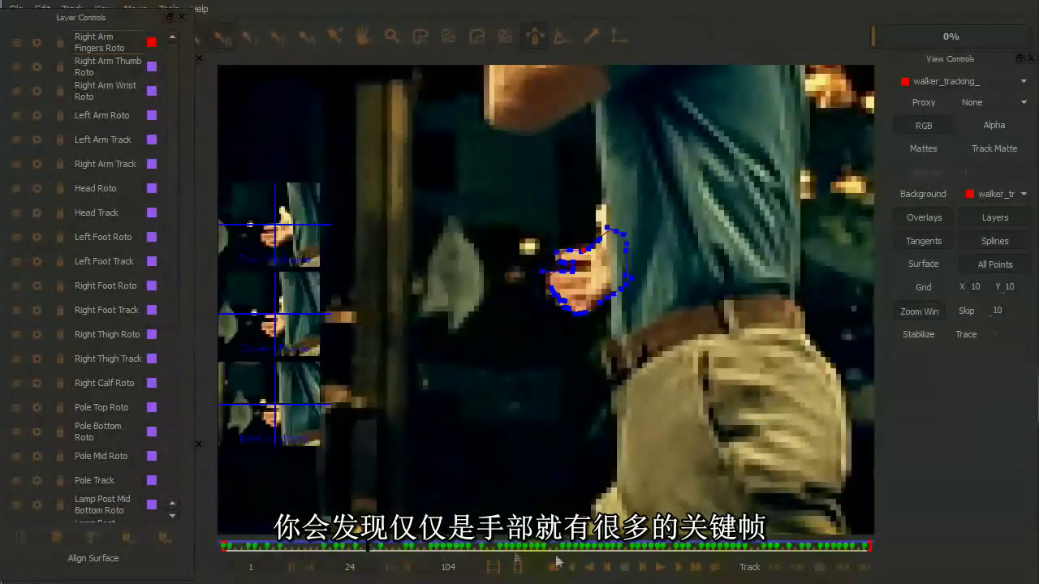
left_click_drag(363, 547, 457, 554)
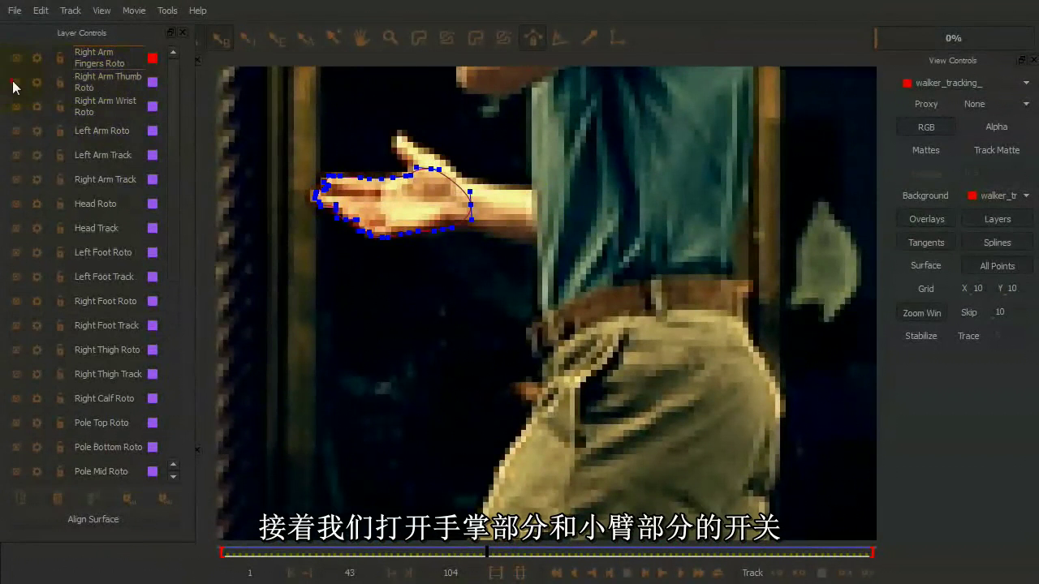
Turn on the Right Arm Thumb Roto and Right Arm Wrist Roto layers and select each to inspect its spline.
left_click(15, 111)
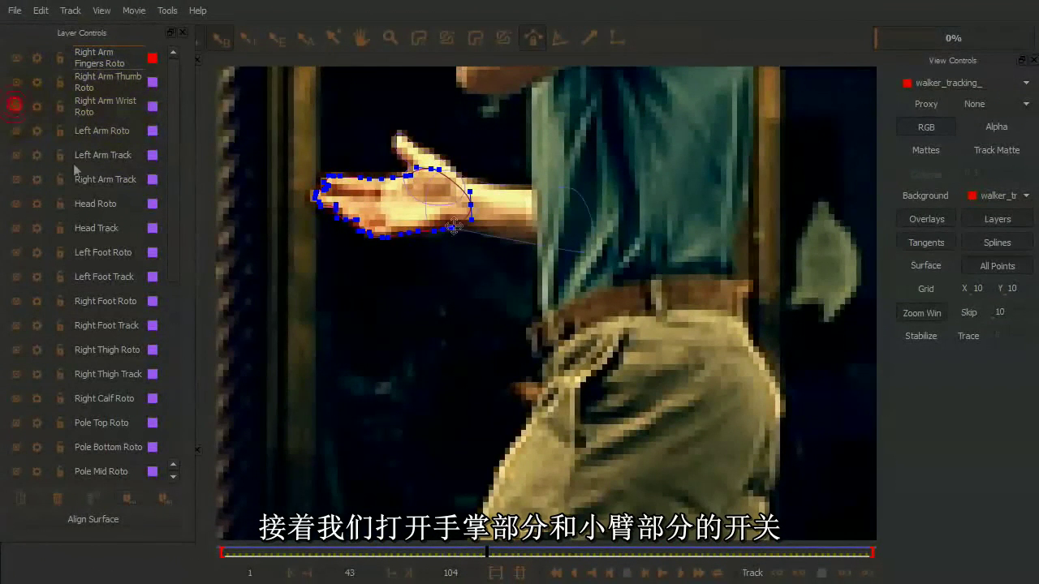
left_click(103, 96)
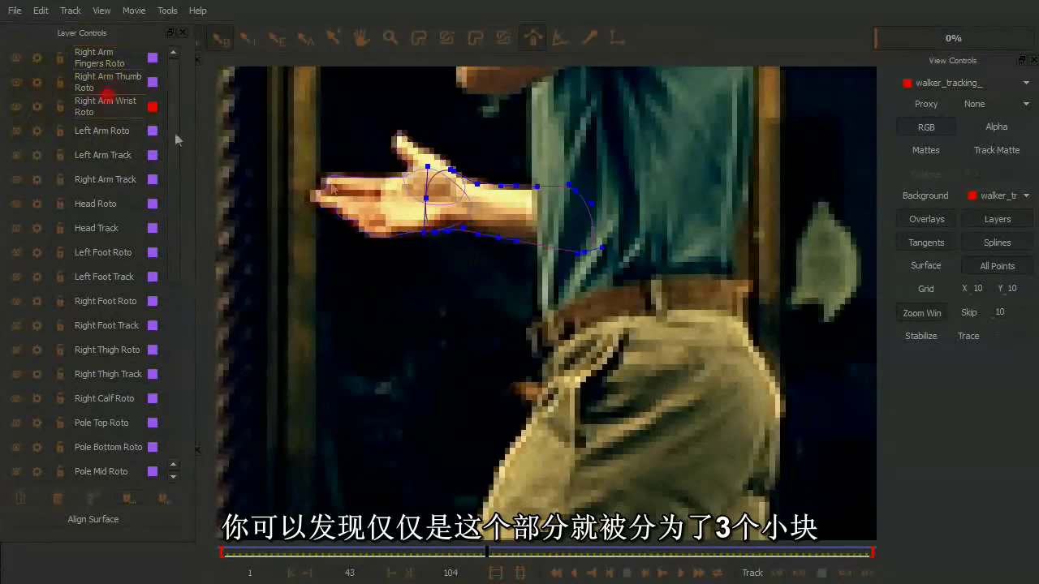
left_click(103, 84)
Check how the thumb roto follows the hand from frame 39 to frame 49.
key("comma")
key("comma")
key("comma")
key("comma")
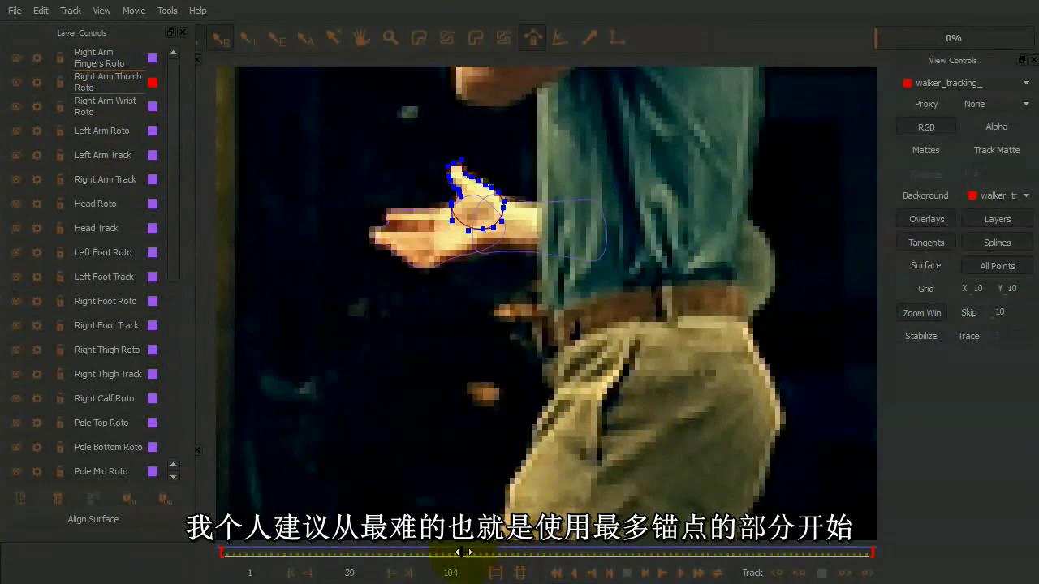
left_click_drag(463, 552, 531, 552)
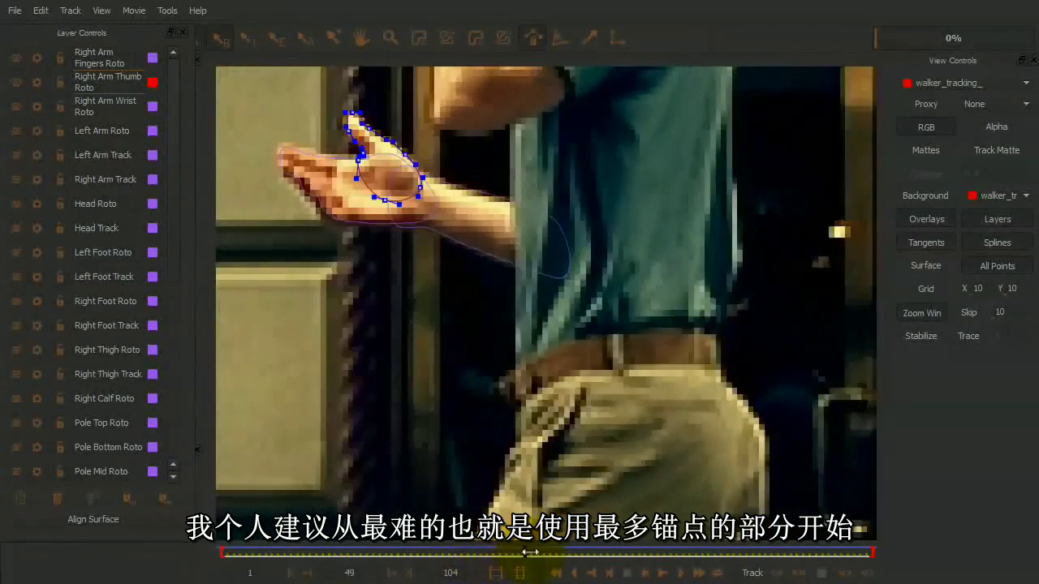
Inspect the anchor points of the Right Arm Fingers Roto layer, then deselect it and advance to frame 52.
left_click(91, 64)
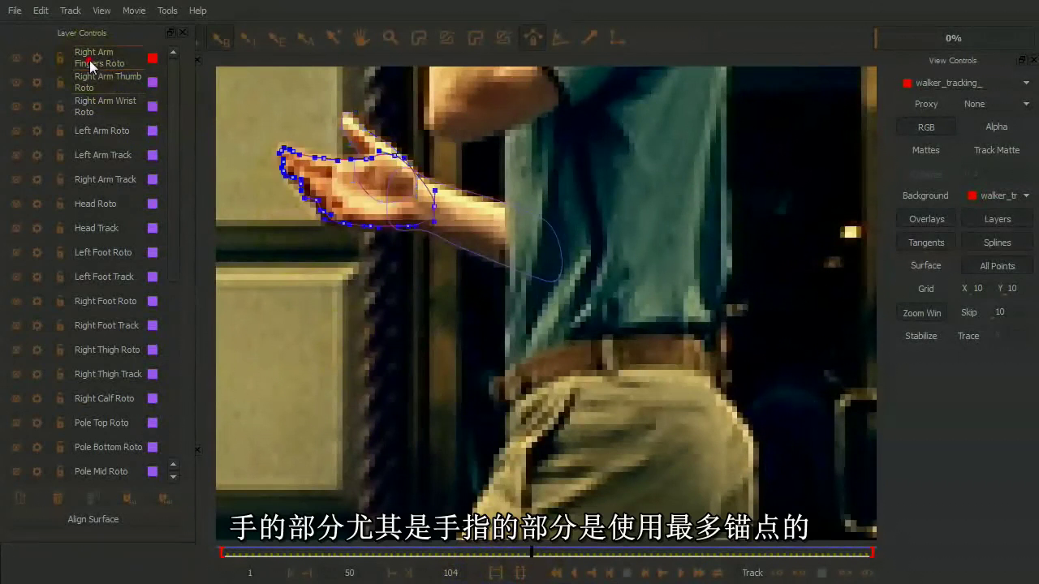
left_click(347, 196)
key("Right")
key("Right")
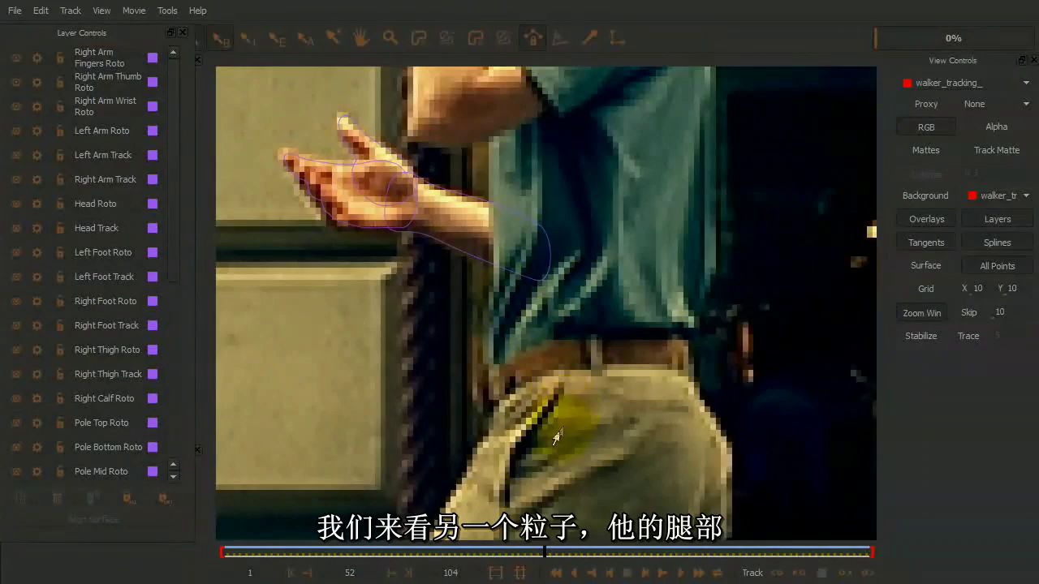
Examine the walker's legs at different frames to judge which parts of the leg motion are hardest to roto.
left_click_drag(560, 369, 615, 424)
left_click_drag(716, 457, 713, 294)
scroll(714, 293, "down", 2)
scroll(641, 292, "up", 1)
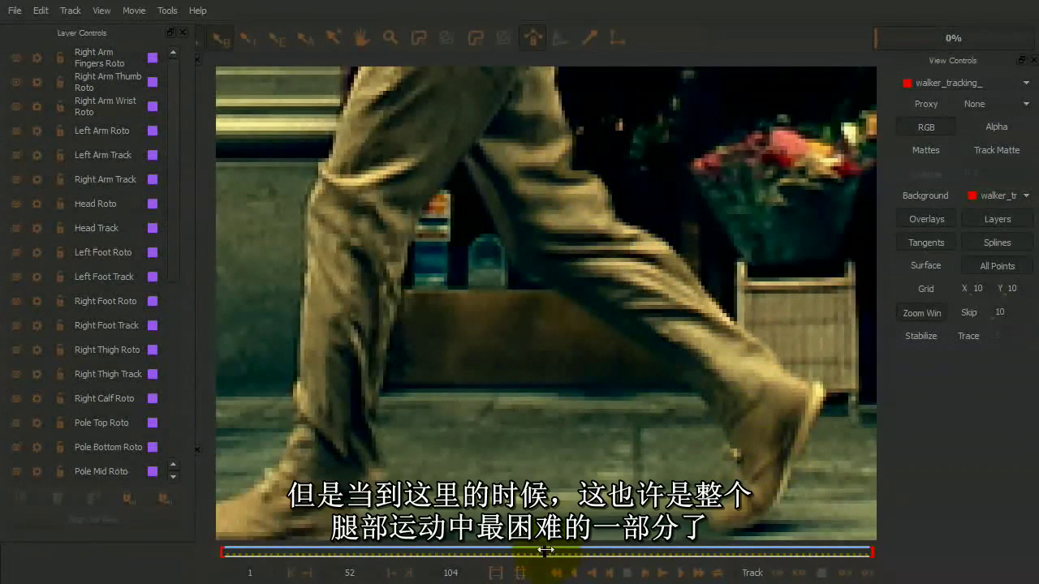
left_click_drag(544, 551, 582, 553)
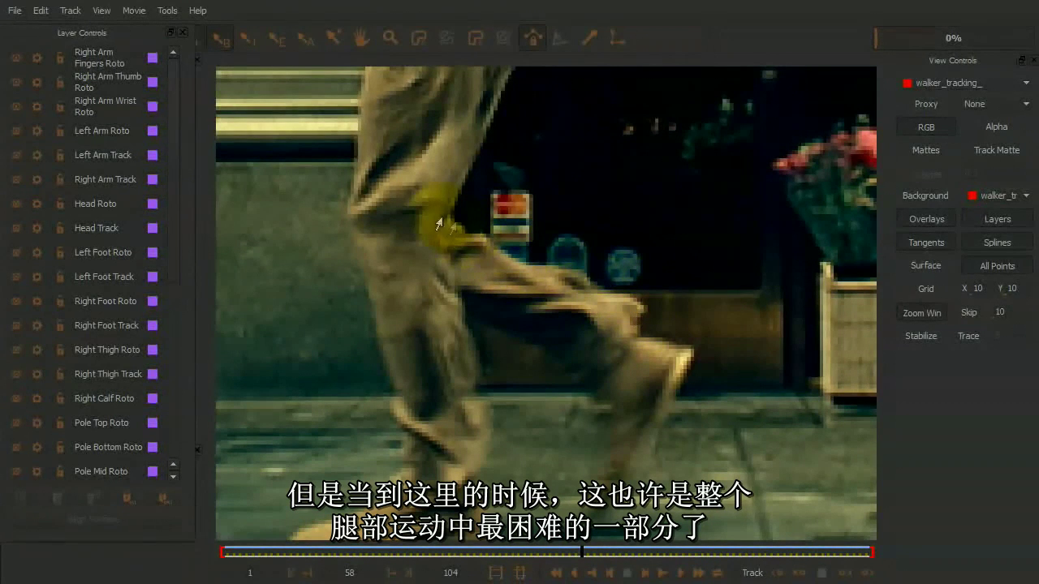
left_click_drag(581, 555, 829, 560)
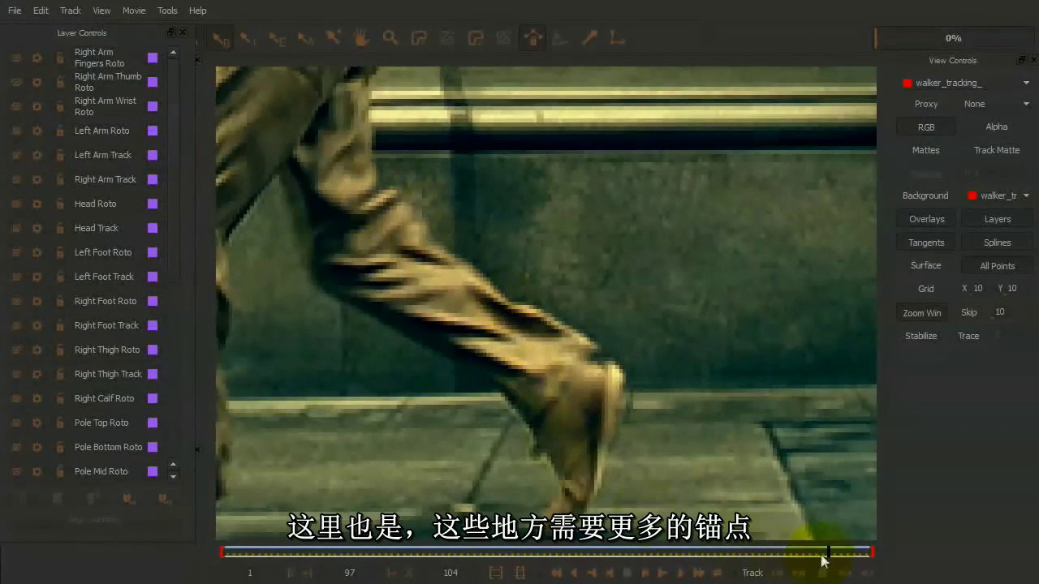
left_click_drag(828, 556, 556, 553)
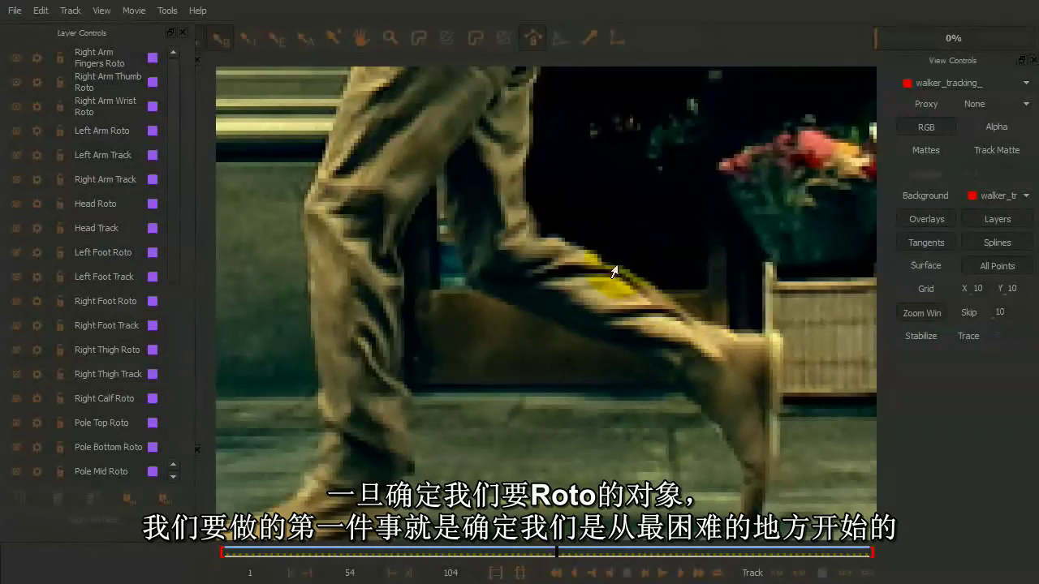
Turn on the Right Calf Roto layer and compare how its spline fits the leg at frames 47, 58 and 67.
key("Left")
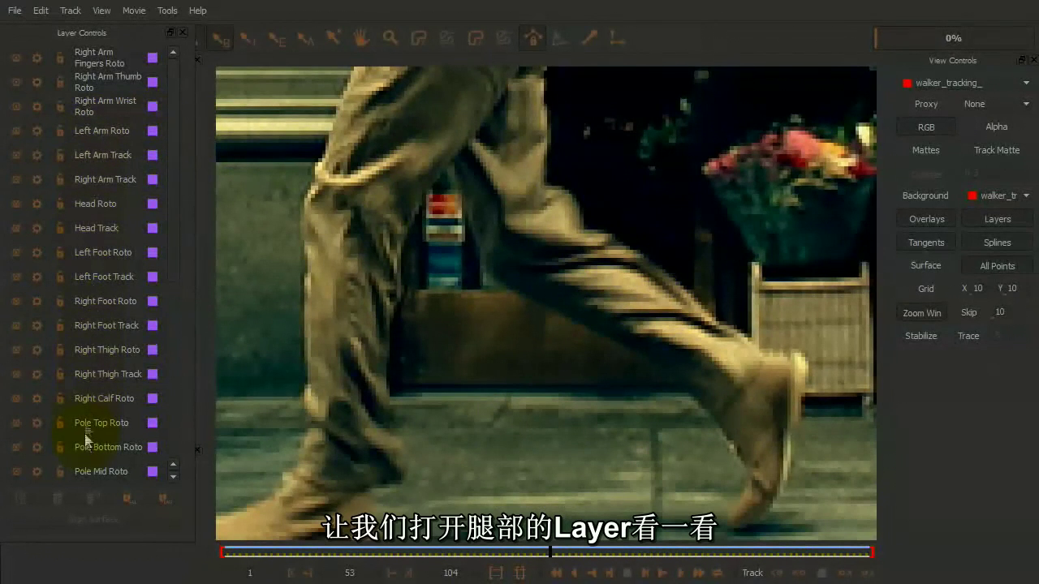
left_click(94, 398)
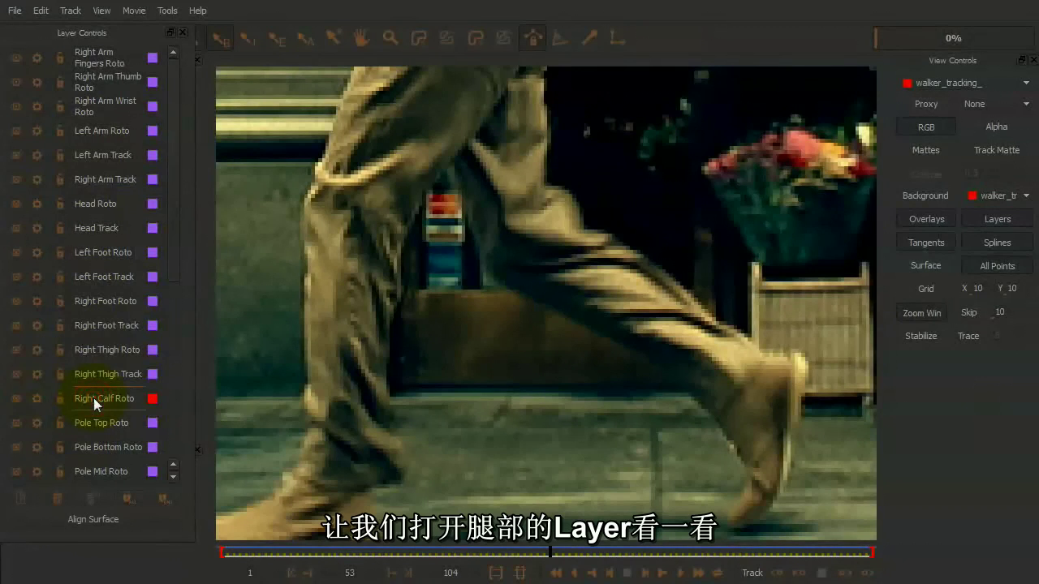
left_click(16, 399)
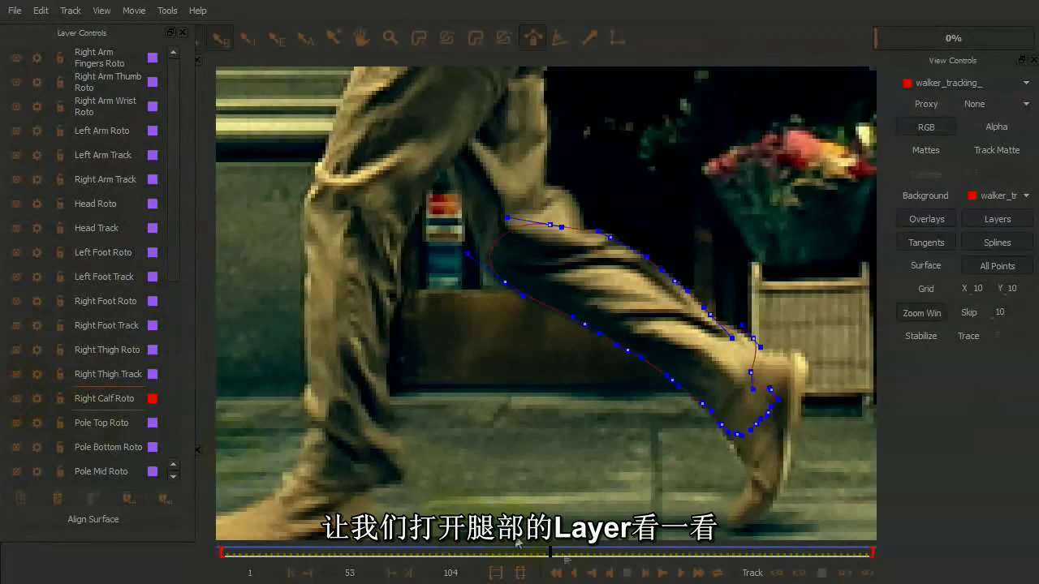
left_click_drag(550, 553, 512, 554)
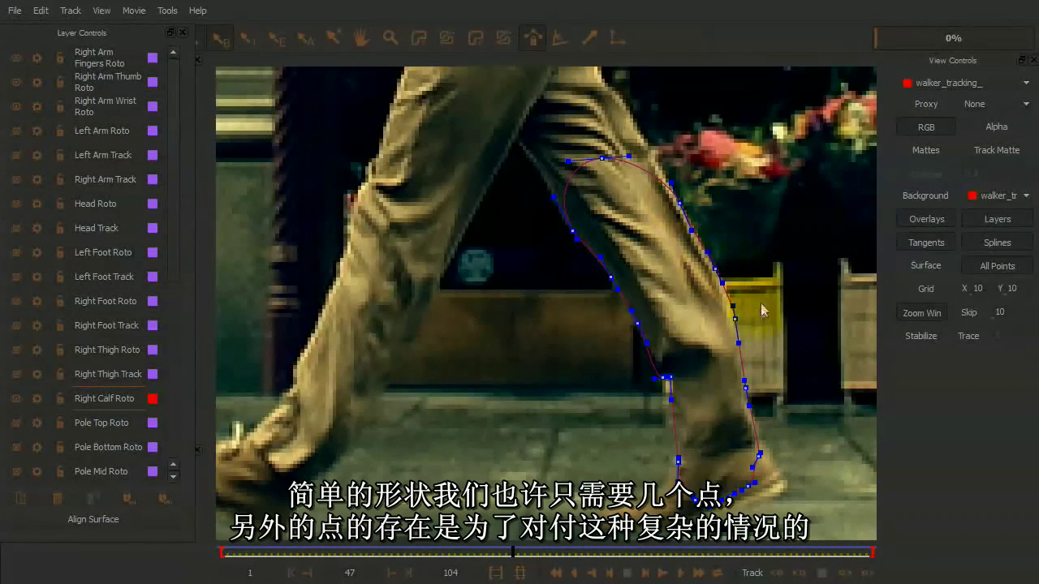
left_click_drag(523, 554, 582, 559)
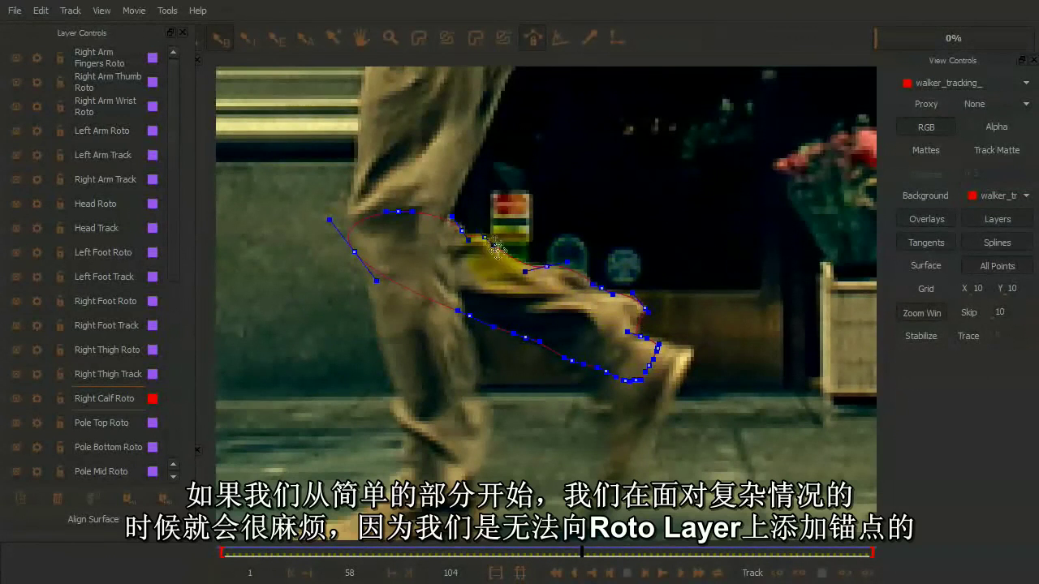
left_click_drag(584, 552, 641, 553)
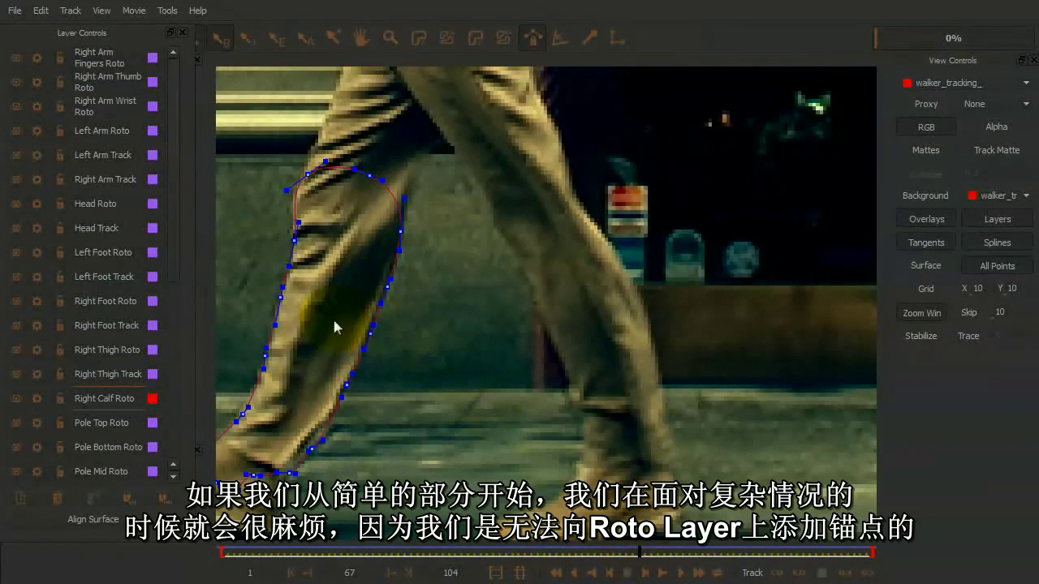
left_click_drag(333, 322, 578, 317)
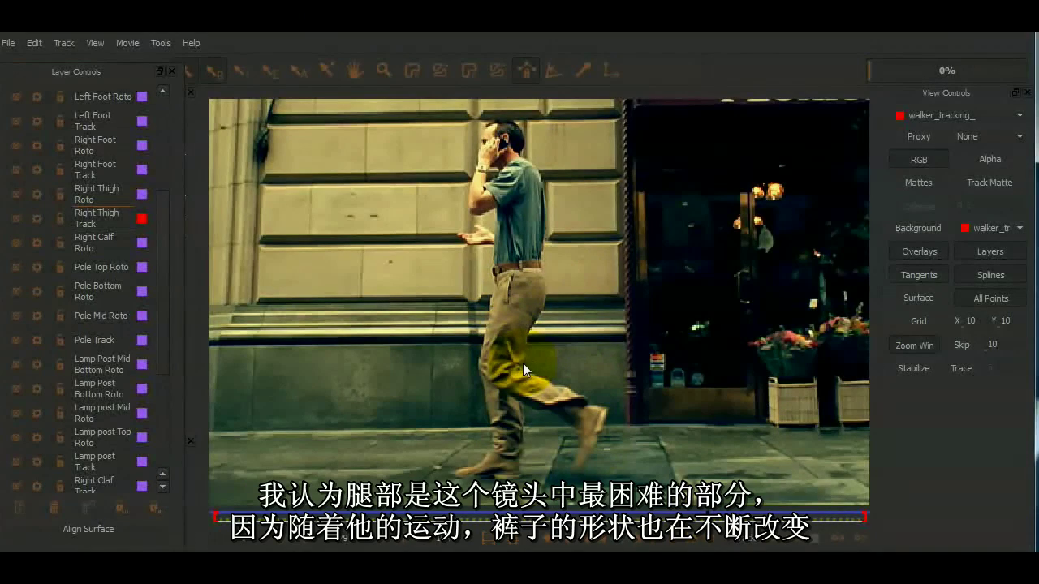
Turn on the Right Thigh Track layer and go to frame 50, where the walker's legs are spread apart.
key("z")
left_click_drag(522, 363, 514, 344)
left_click_drag(711, 518, 505, 511)
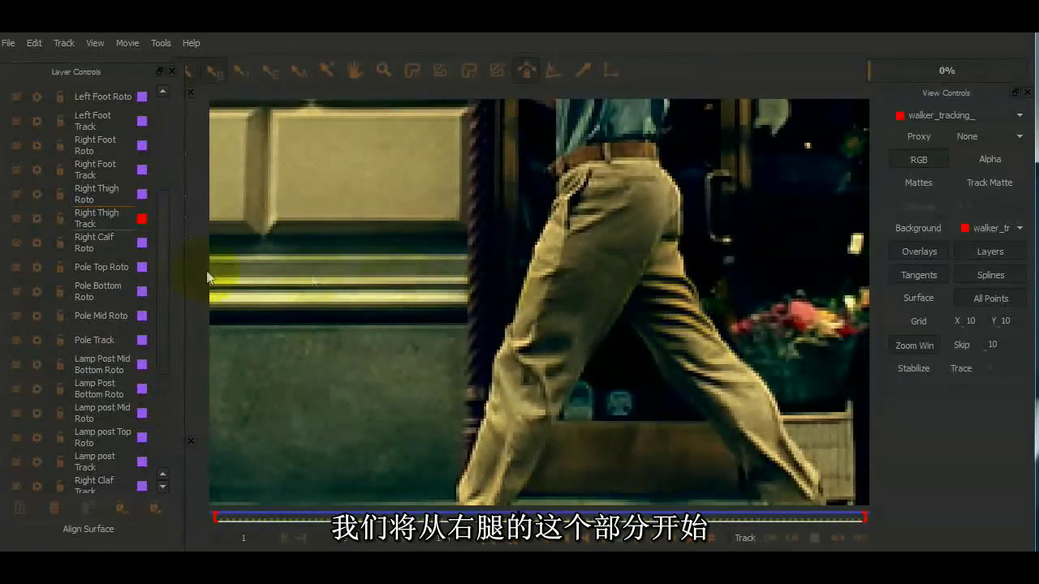
left_click(17, 218)
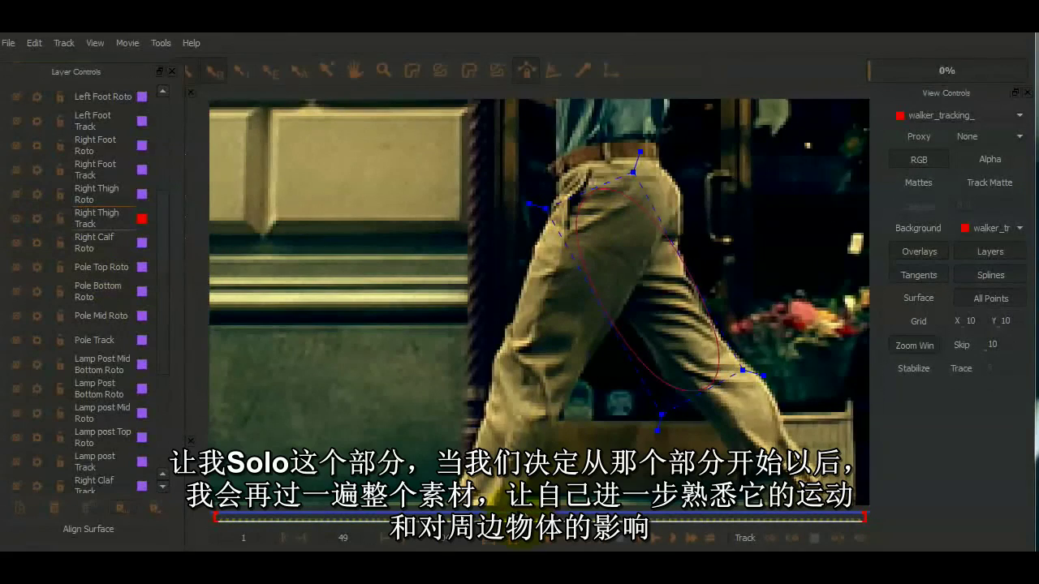
mouse_move(521, 517)
left_mouse_down()
mouse_move(258, 513)
mouse_move(821, 517)
mouse_move(513, 518)
left_mouse_up()
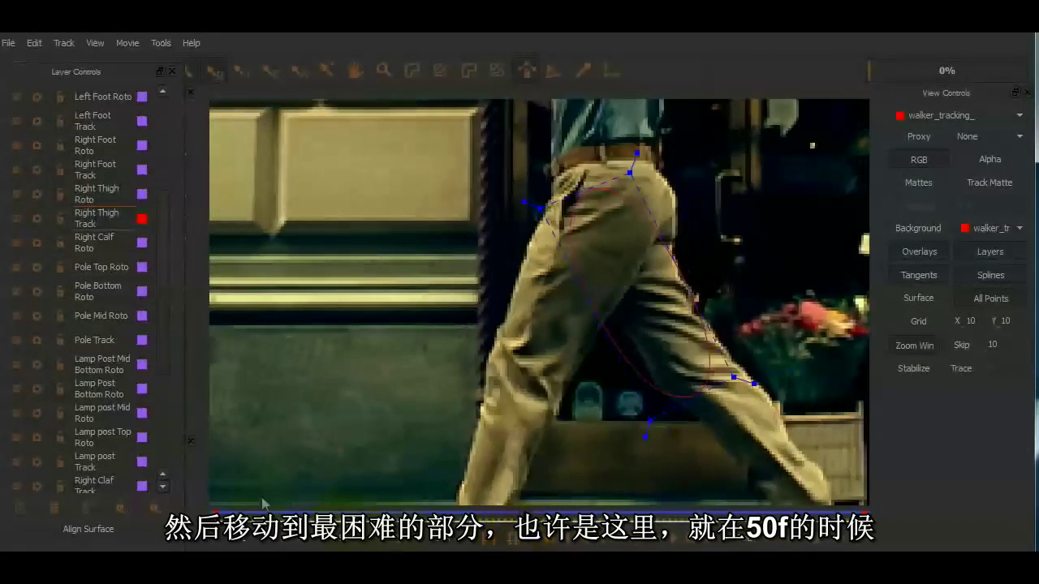
Compare the walker's thigh with and without the rough Right Thigh Track outline, then hide that layer.
left_click(17, 221)
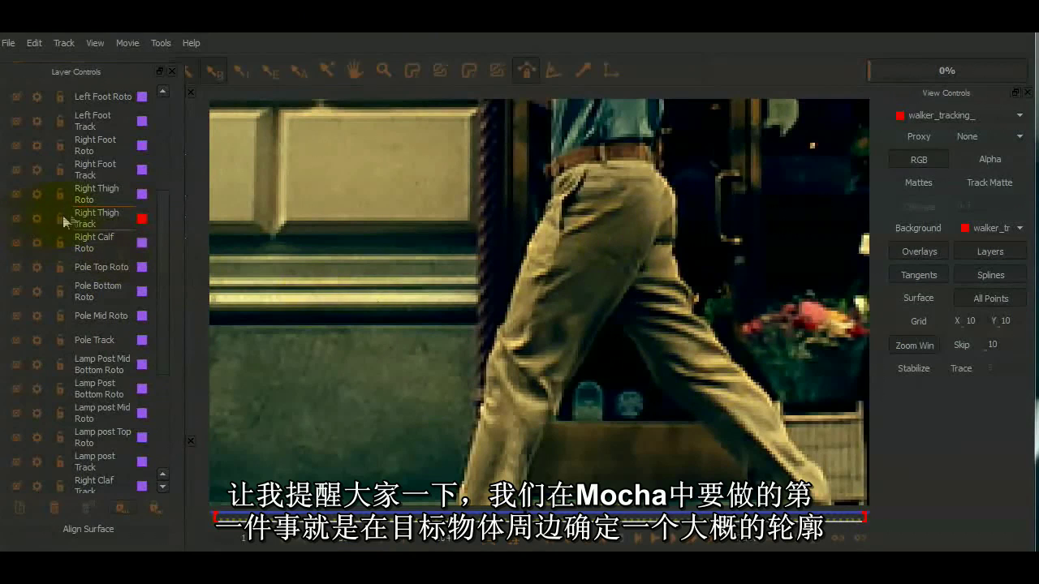
left_click(17, 219)
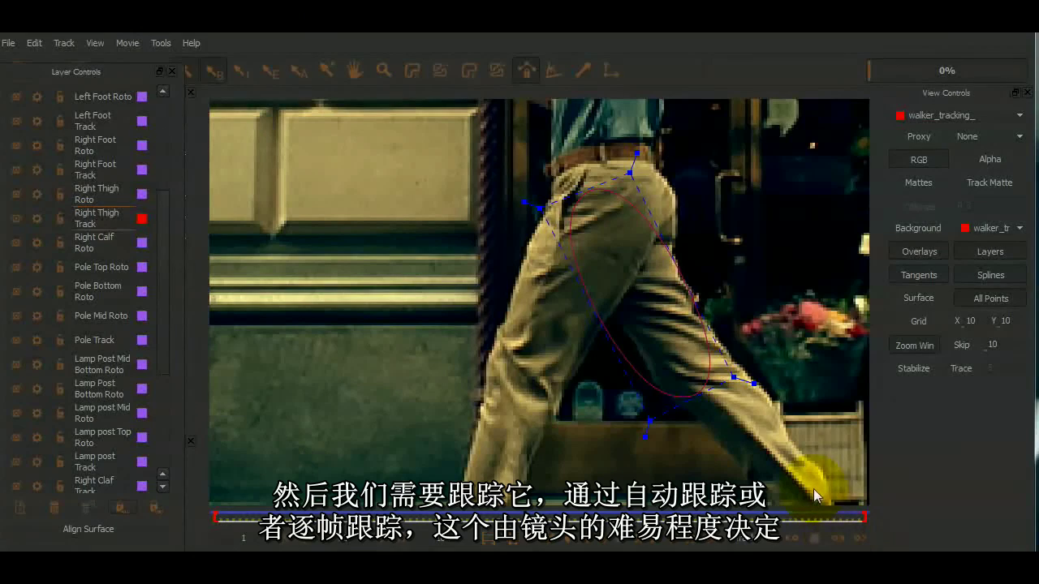
left_click_drag(420, 514, 595, 515)
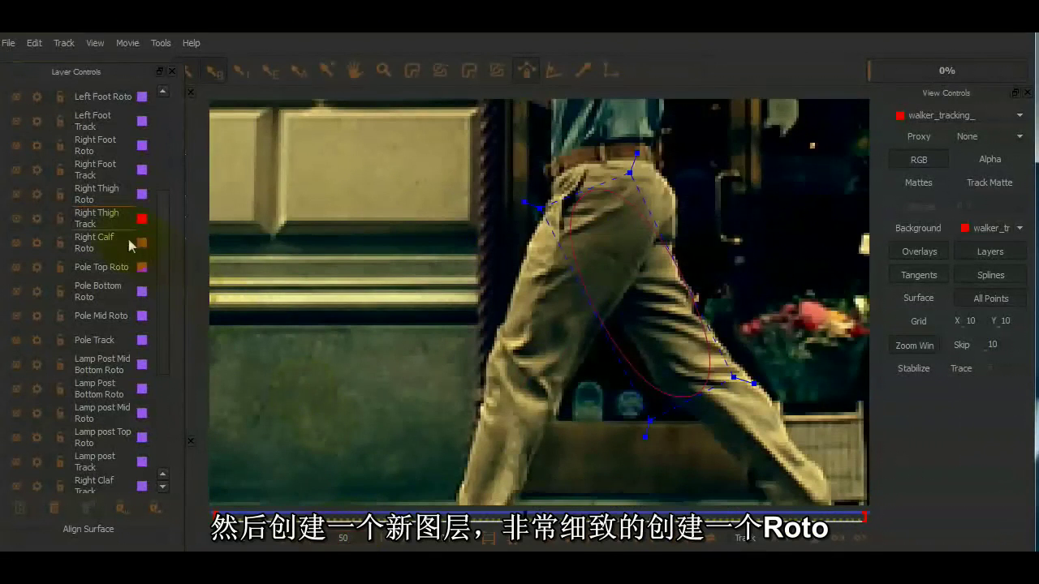
left_click(15, 219)
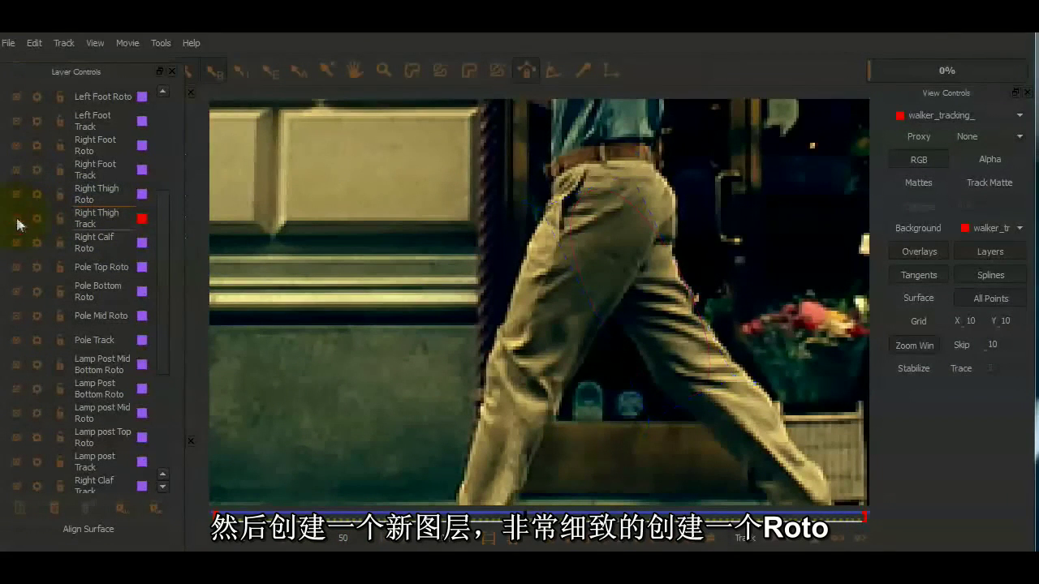
Show the Right Thigh Roto layer and examine its detailed anchor points around the knee up close.
left_click(92, 201)
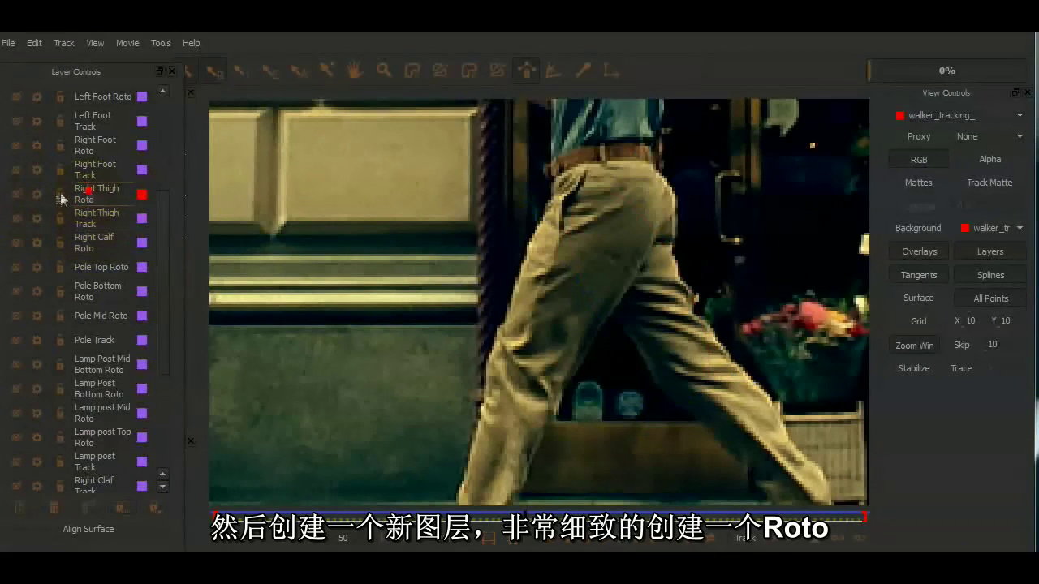
left_click(17, 197)
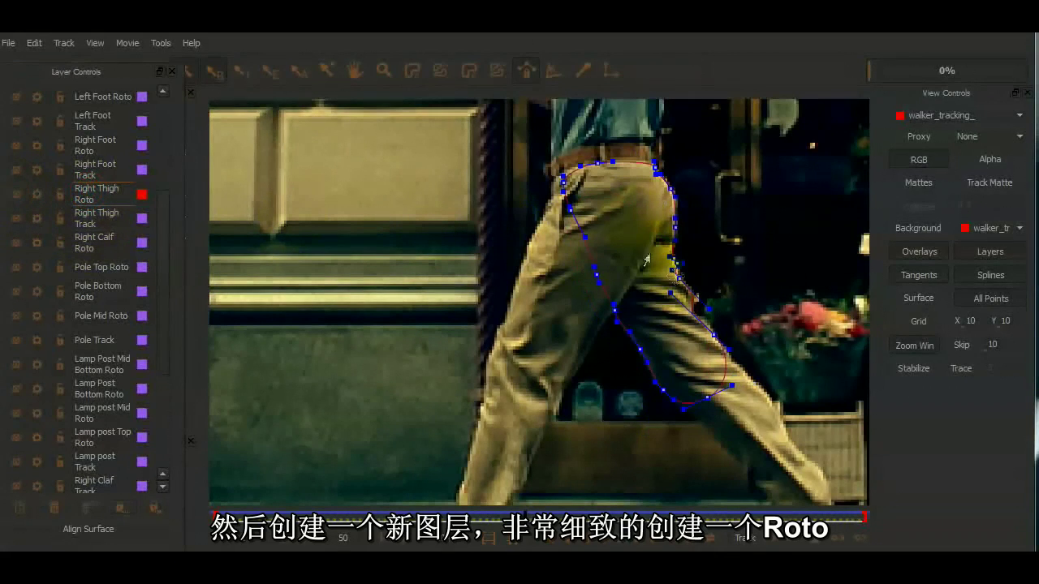
left_click_drag(694, 347, 685, 290)
key("z")
mouse_move(680, 343)
left_mouse_down()
mouse_move(651, 163)
mouse_move(650, 278)
left_mouse_up()
left_click_drag(708, 351, 791, 418)
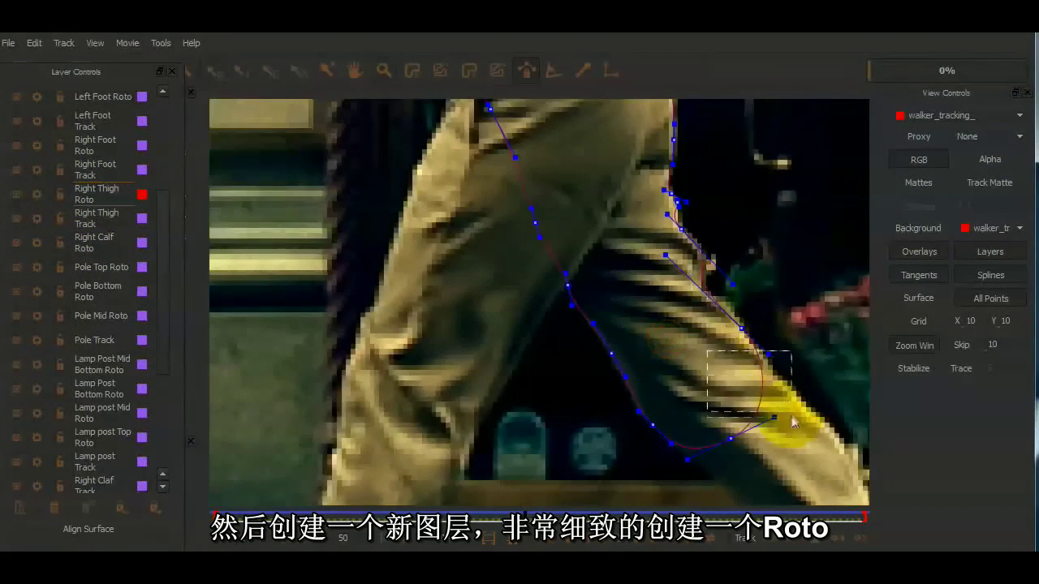
Inspect the Right Thigh Roto spline's points along the back and underside of the thigh, keeping that layer selected.
left_click(696, 306)
left_click(760, 361)
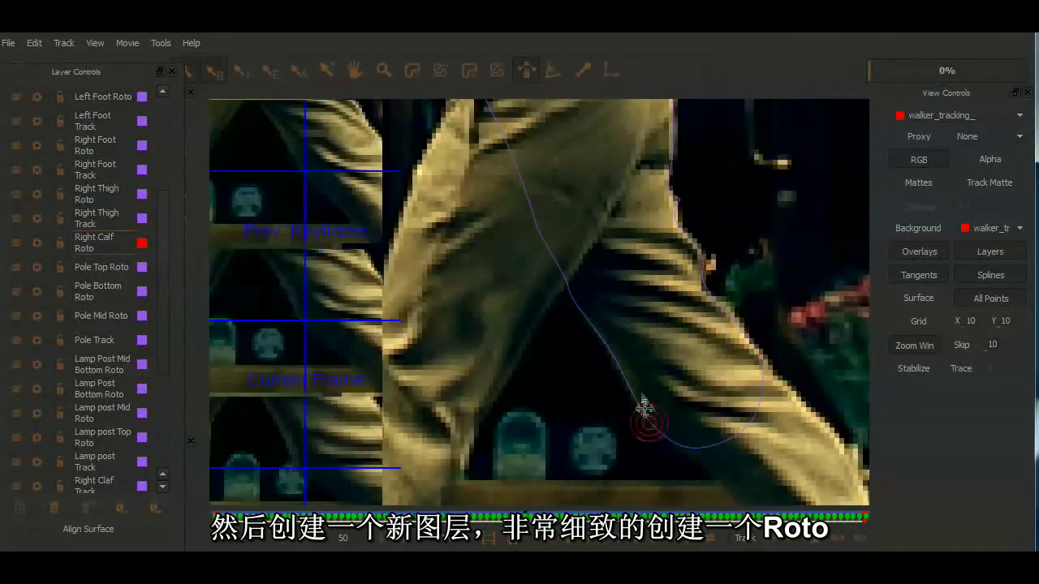
left_click(615, 375)
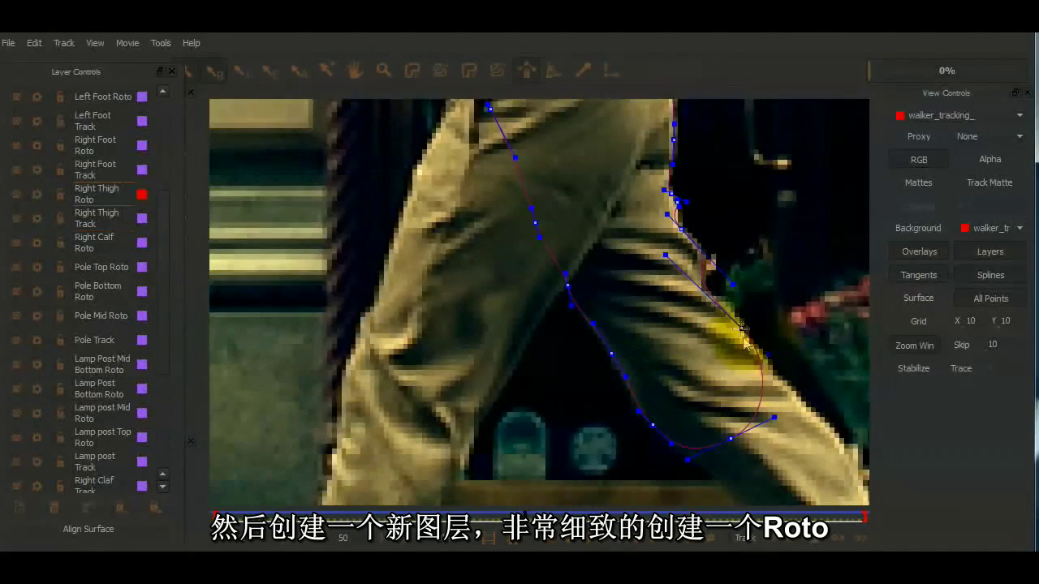
key("x")
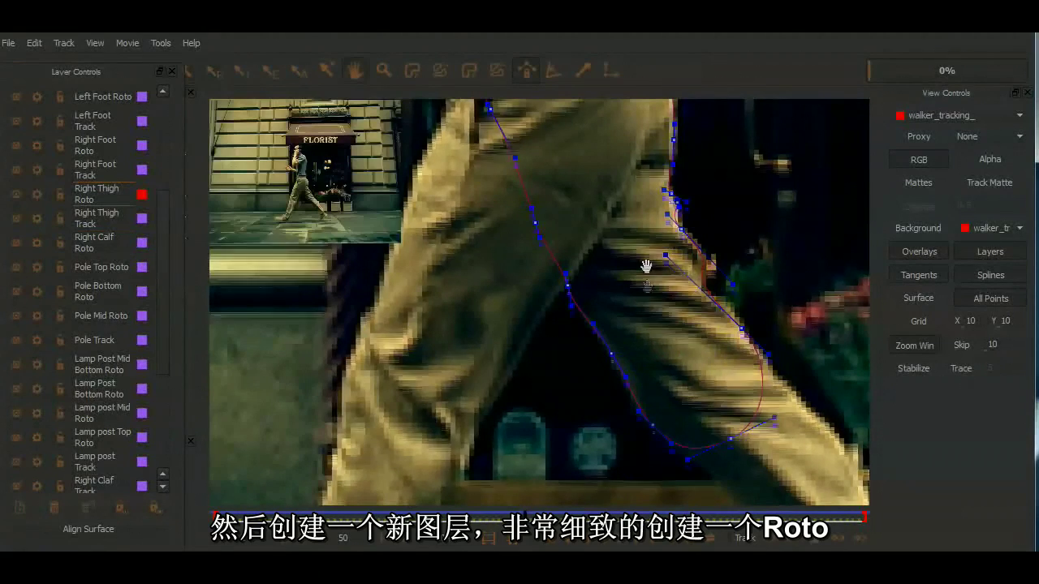
left_click_drag(647, 268, 628, 354)
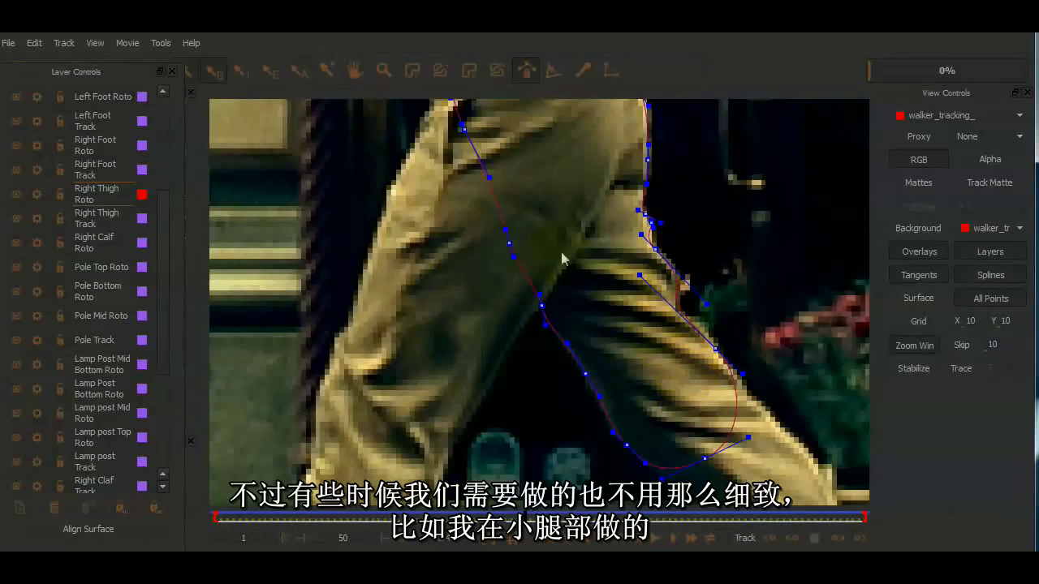
left_click(660, 273)
left_click(699, 440)
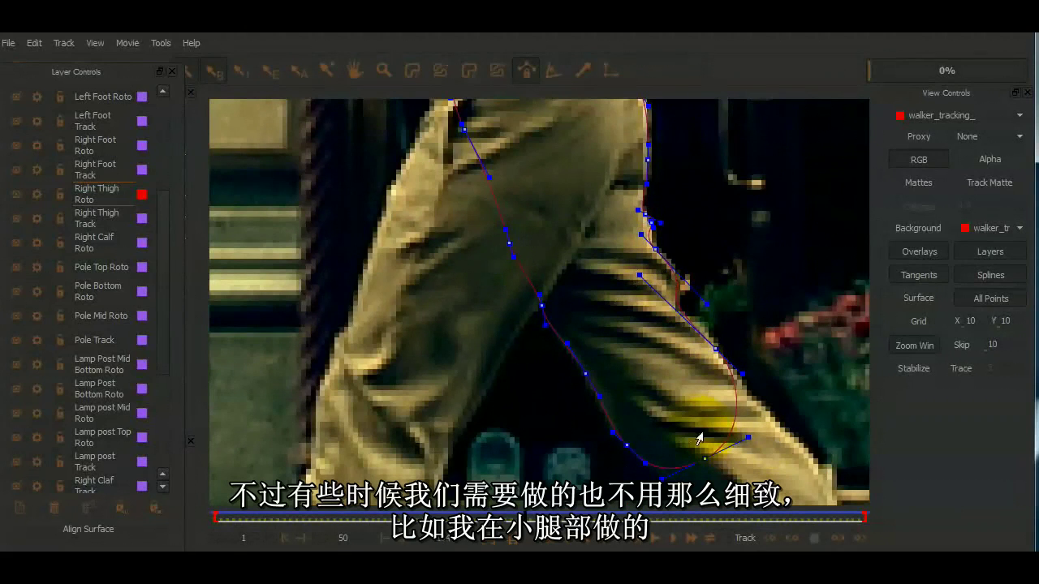
Show the Right Calf Roto layer and select its spline to inspect the points down to the foot.
left_click_drag(699, 439, 232, 318)
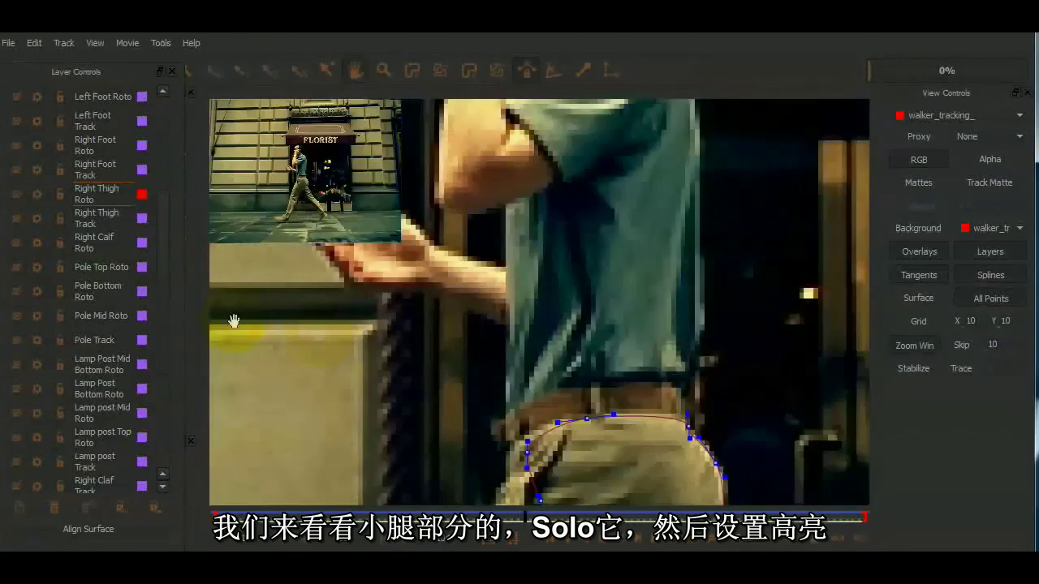
left_click_drag(539, 425, 352, 261)
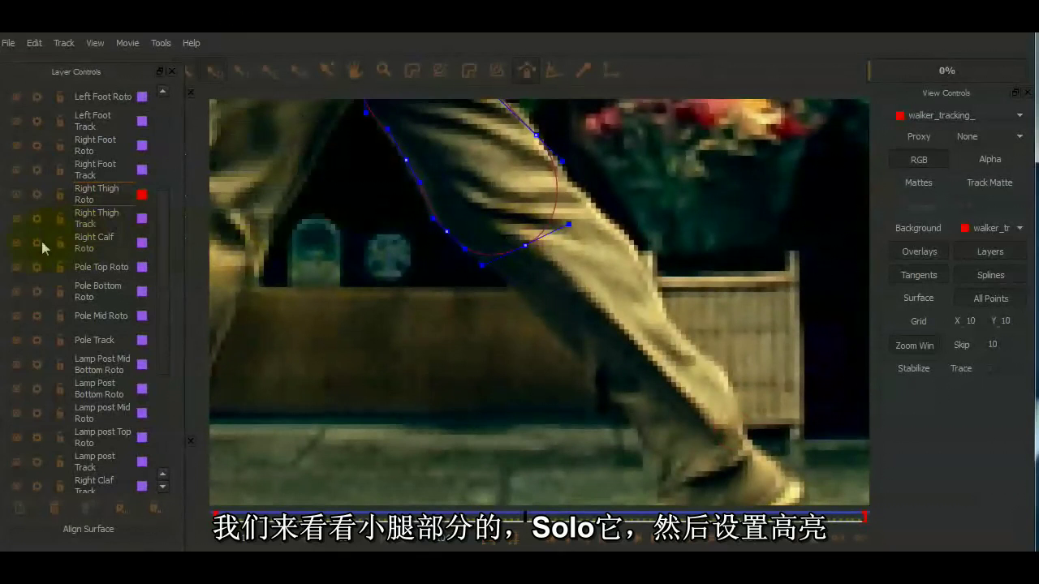
left_click(17, 244)
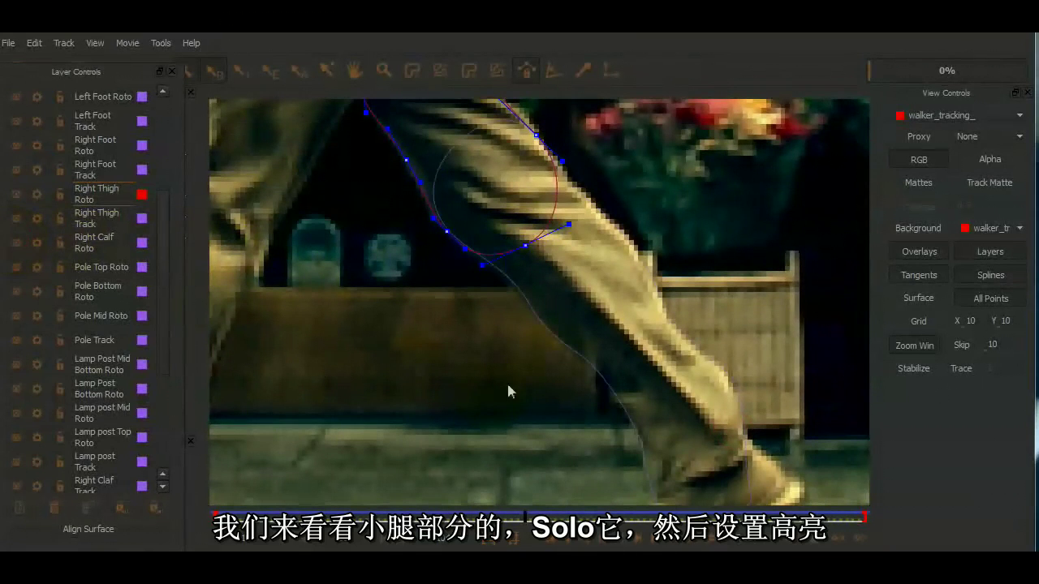
left_click(563, 346)
left_click_drag(781, 419, 742, 288)
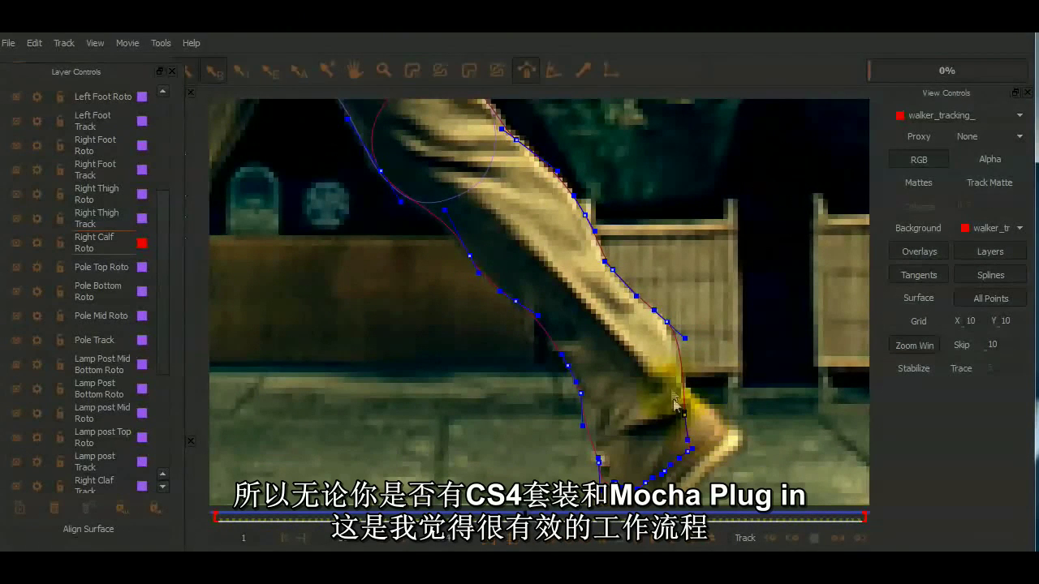
Examine the calf roto's anchor points against both whole legs to judge which points need adjusting.
key("z")
left_click_drag(547, 246, 538, 422)
key("x")
left_click_drag(506, 244, 611, 376)
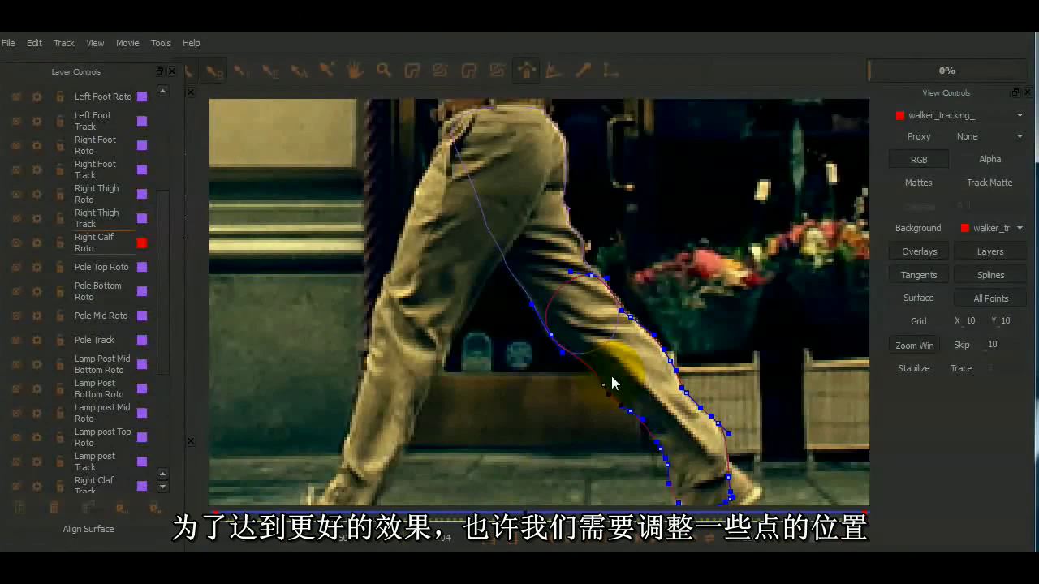
left_click(612, 377)
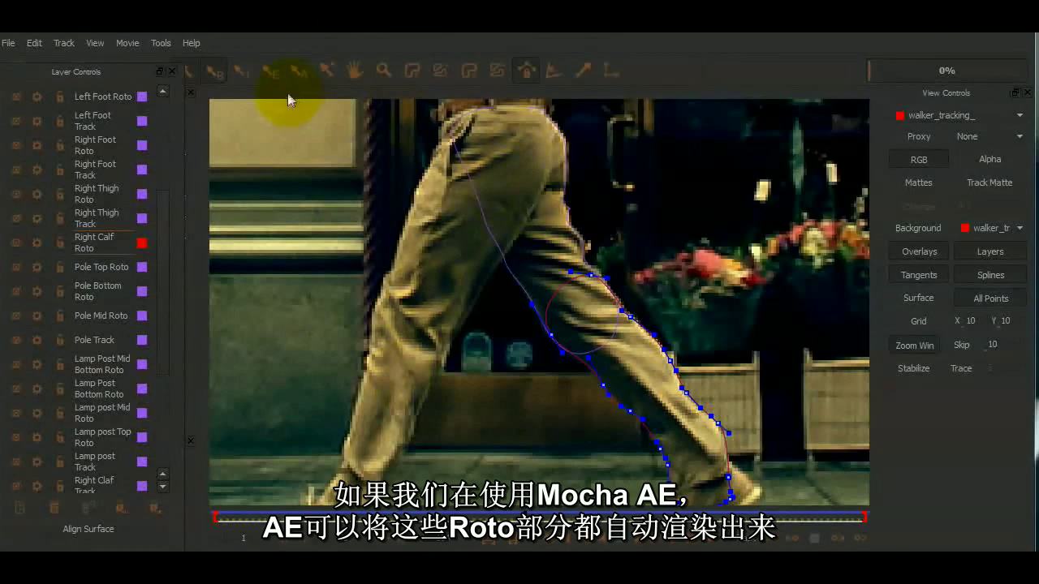
Open the Render Wizard and set it to export the Matte channel instead of Colour.
left_click(9, 45)
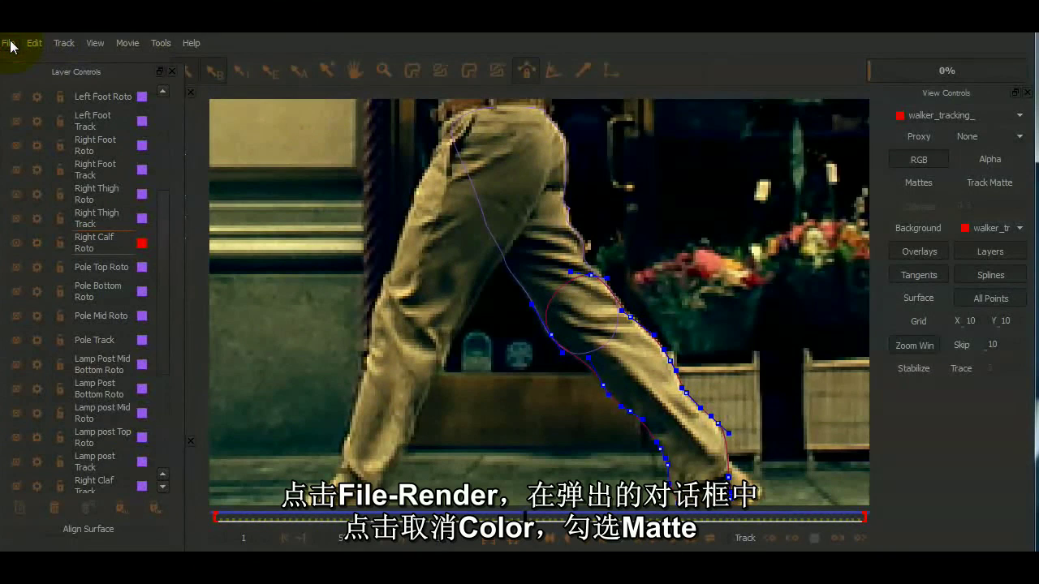
left_click(34, 43)
left_click(148, 34)
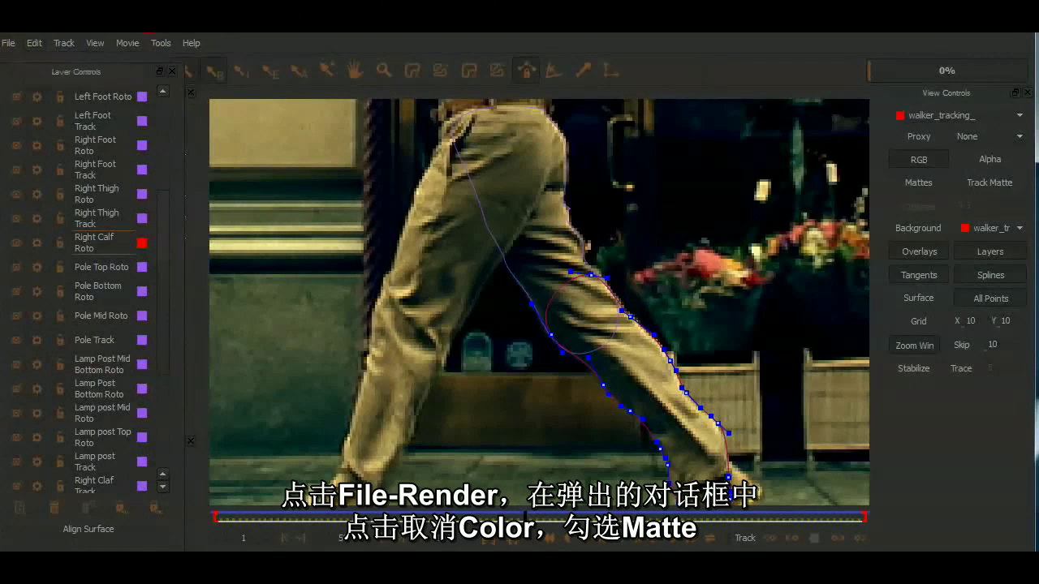
left_click_drag(263, 29, 417, 34)
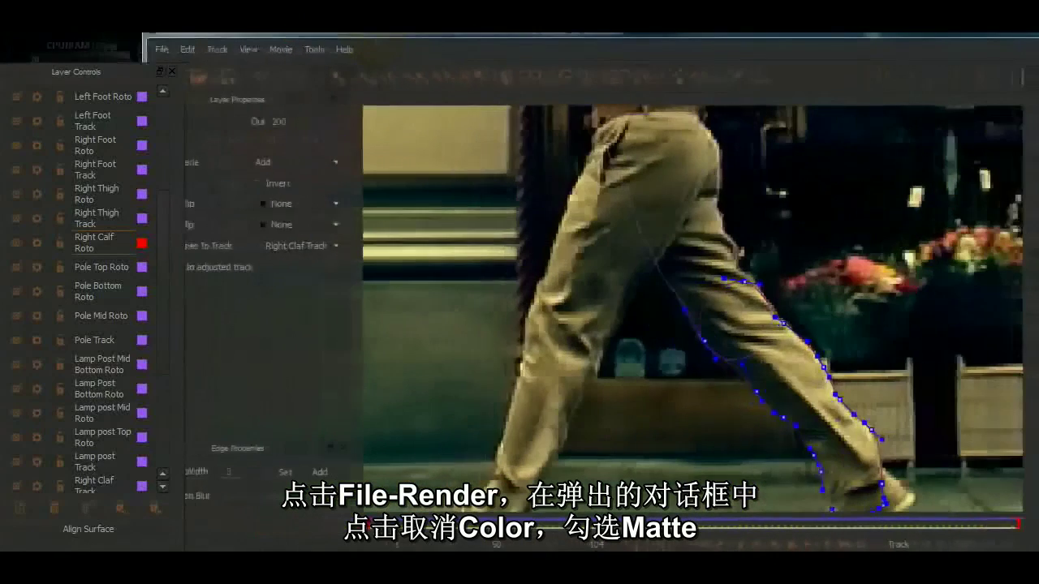
left_click(161, 50)
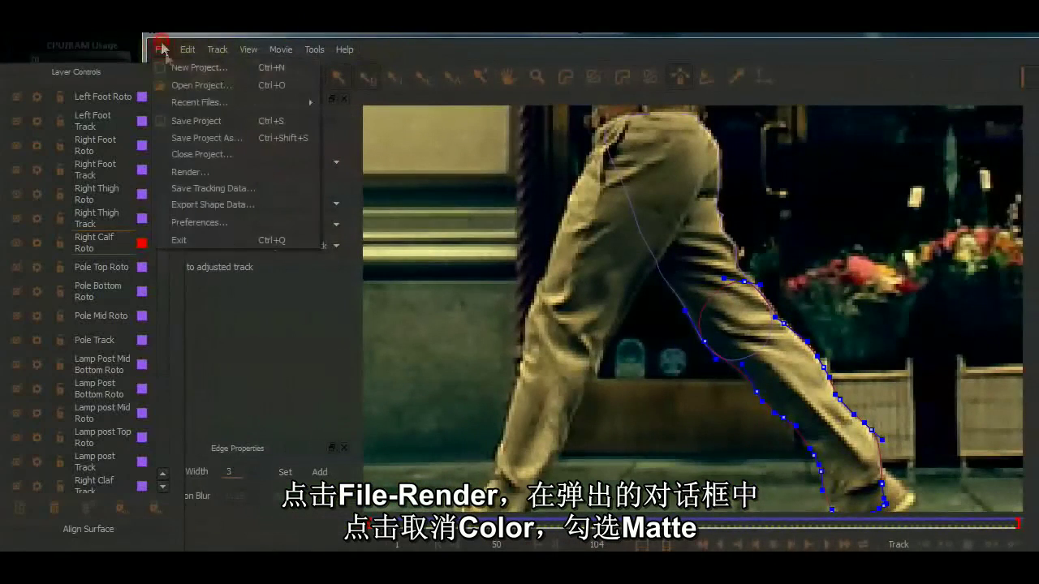
left_click(198, 177)
left_click(610, 163)
left_click(608, 205)
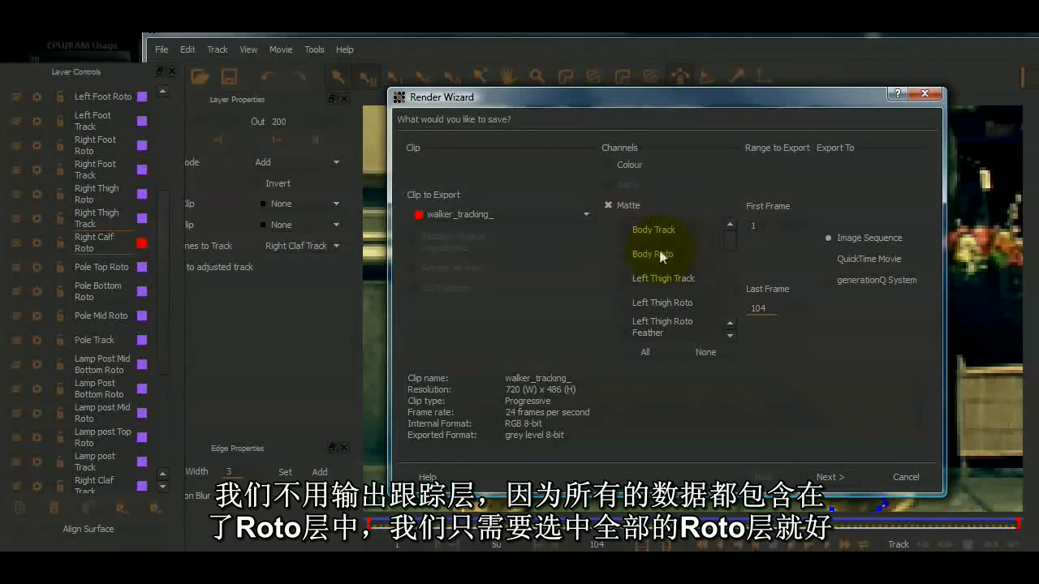
Include the Body Roto, Left Thigh Roto Feather and Left Calf Roto layers in the matte export.
left_click(625, 255)
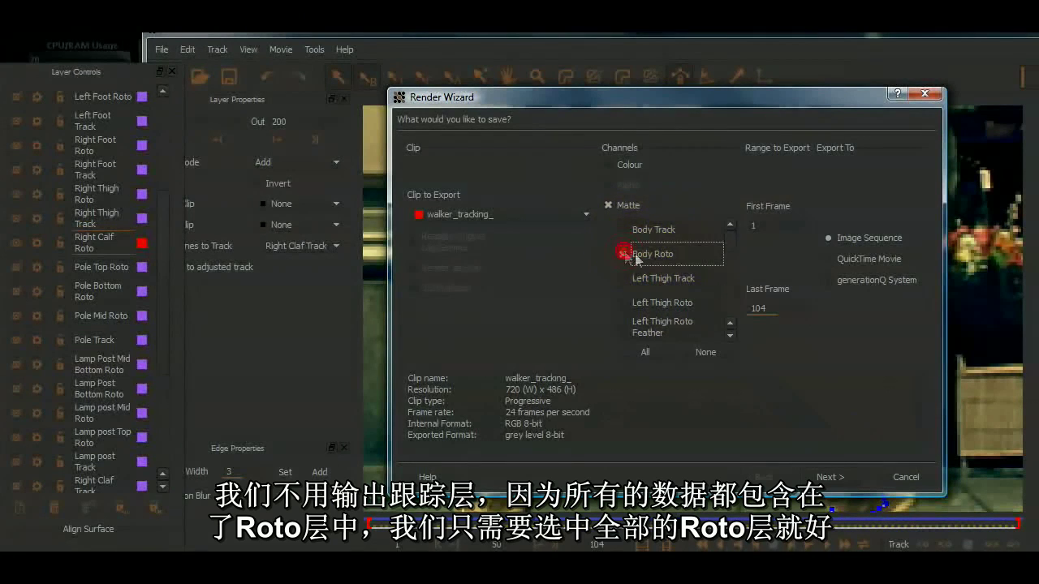
scroll(735, 244, "down", 4)
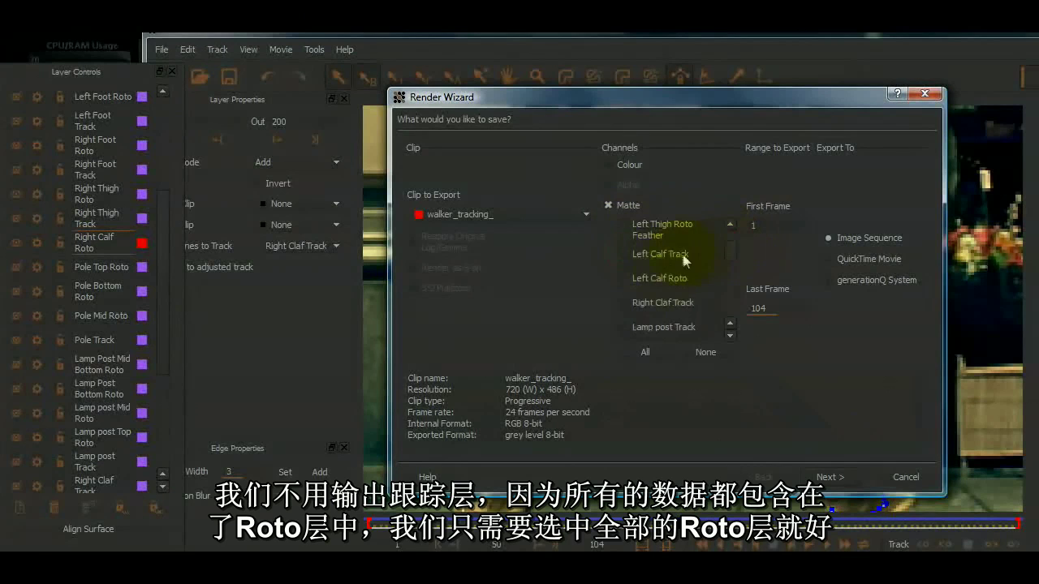
left_click(624, 231)
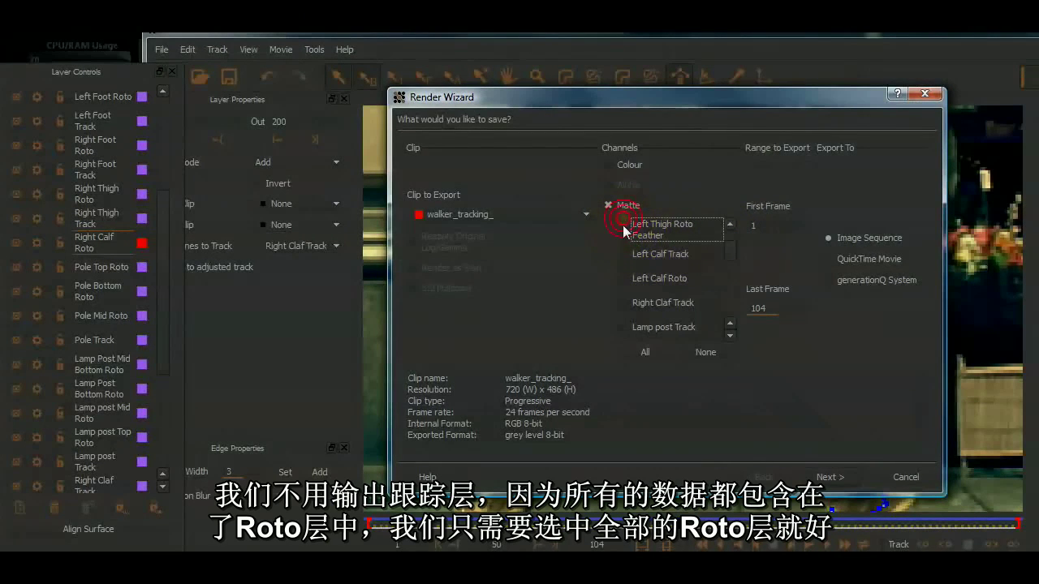
left_click(625, 279)
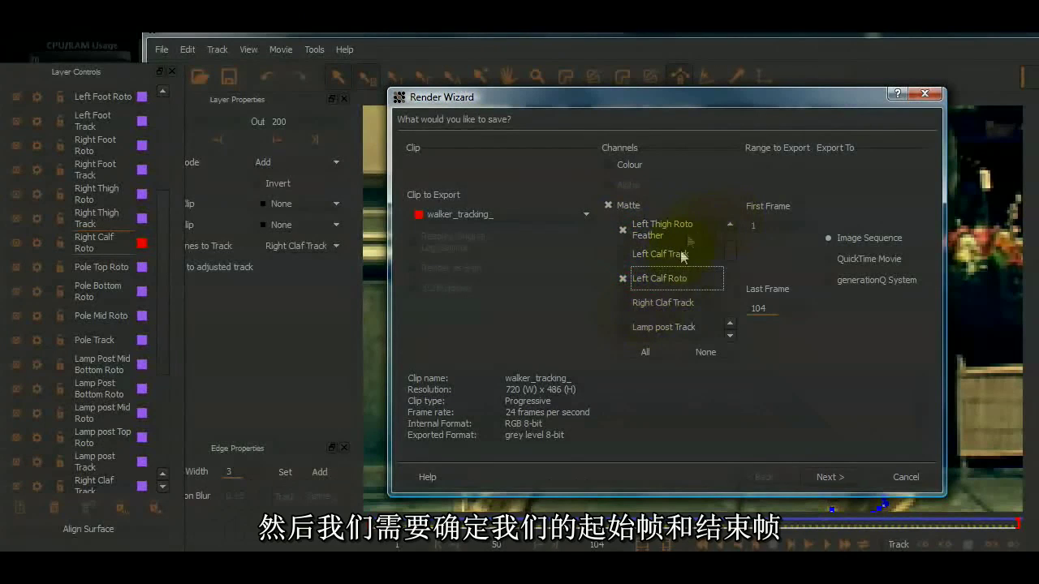
scroll(727, 248, "up", 2)
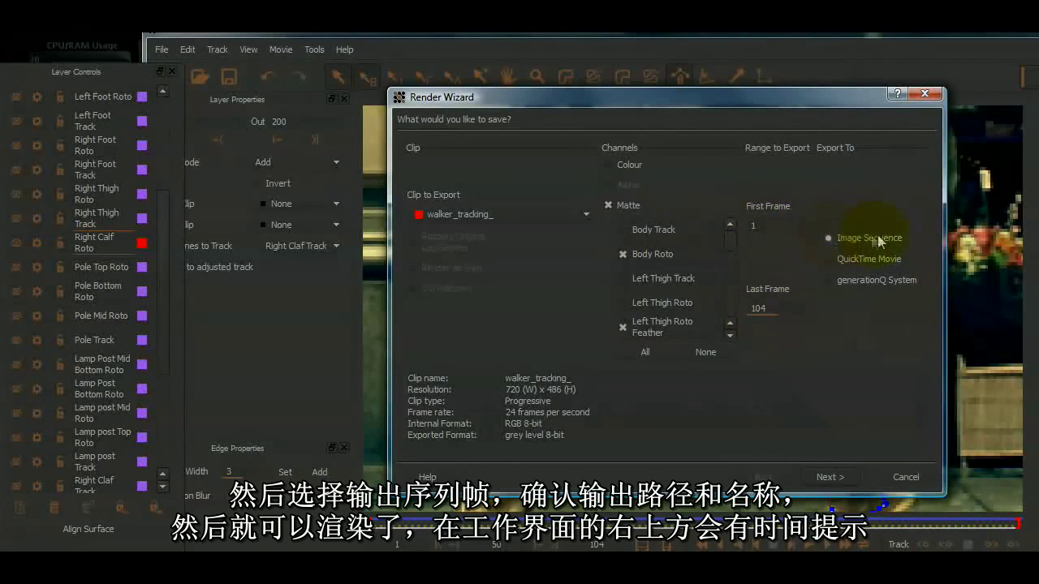
Proceed to the save settings, choose the .jpg extension for the image sequence and finish the Render Wizard.
left_click(832, 479)
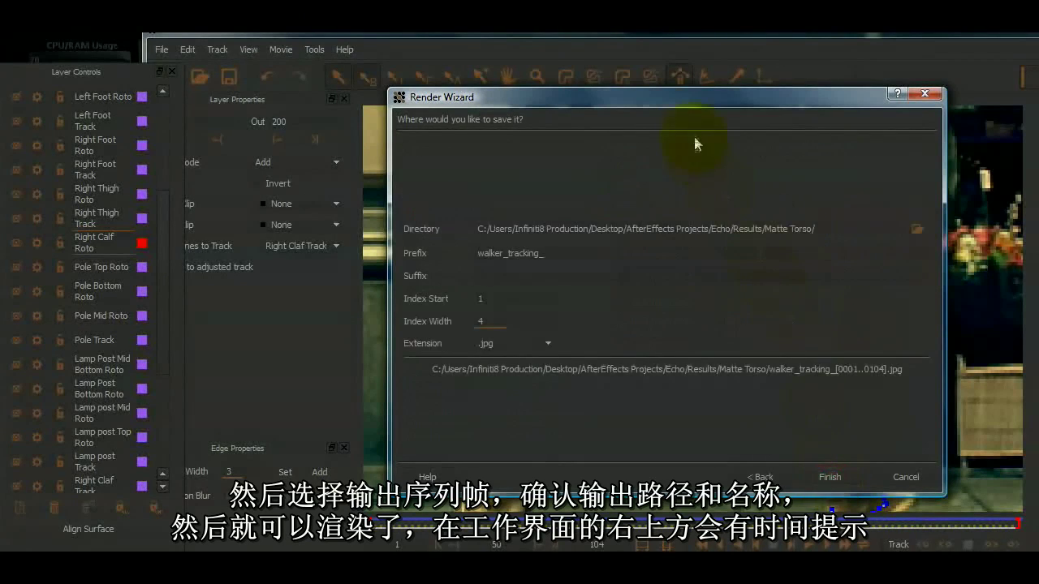
left_click_drag(674, 101, 644, 95)
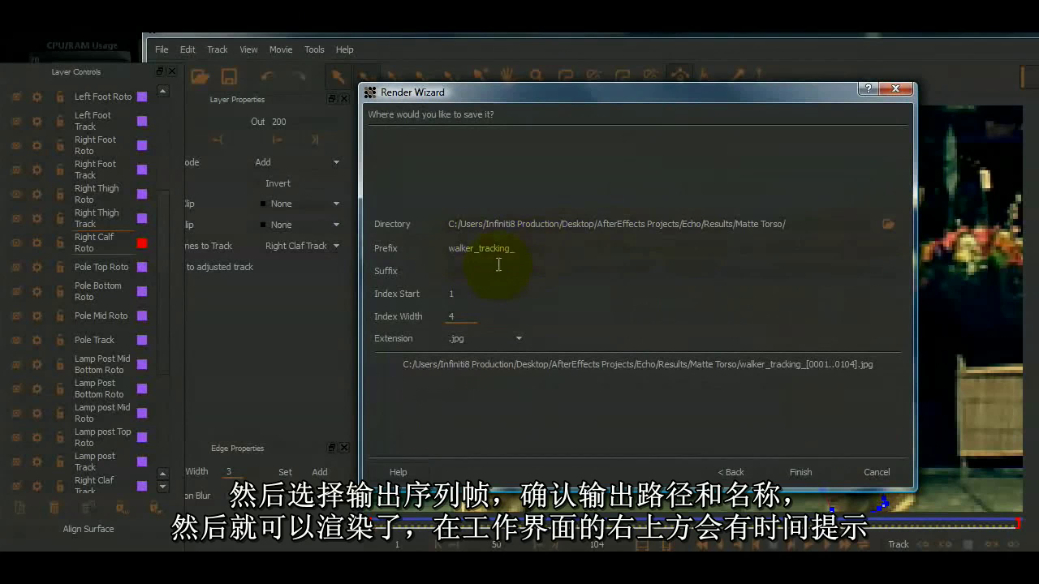
left_click(507, 340)
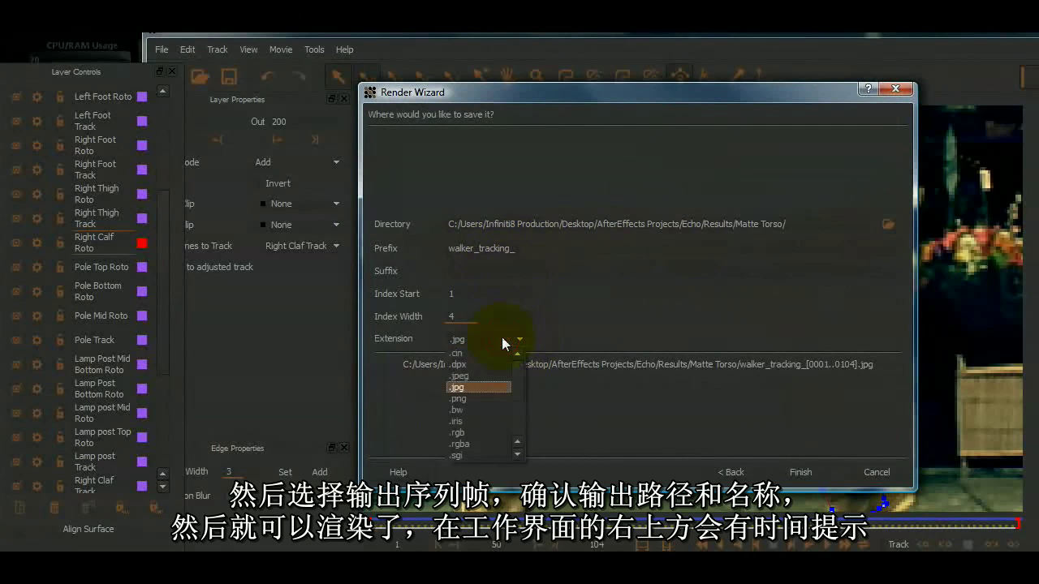
left_click(459, 388)
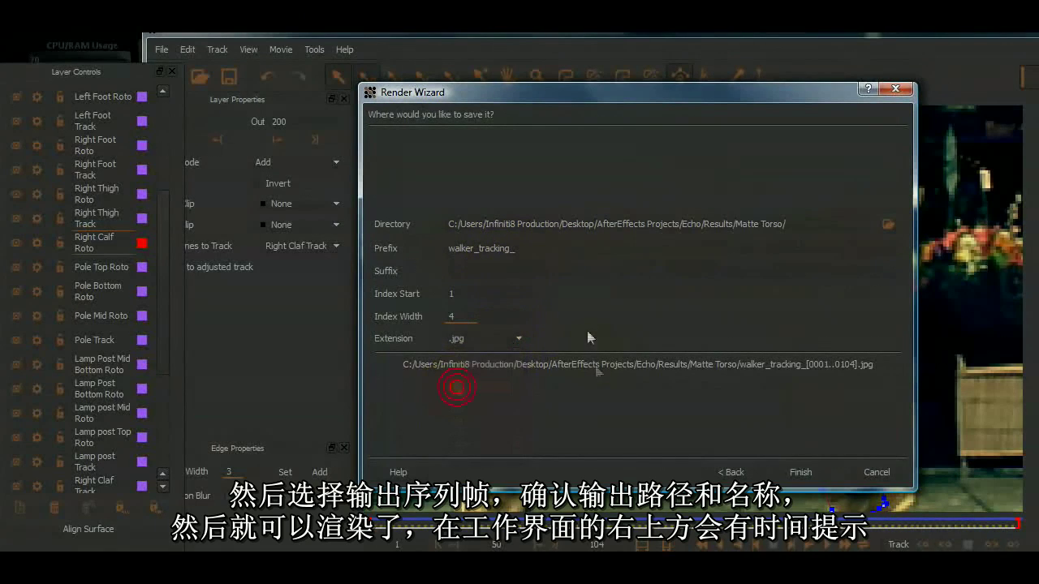
left_click(812, 472)
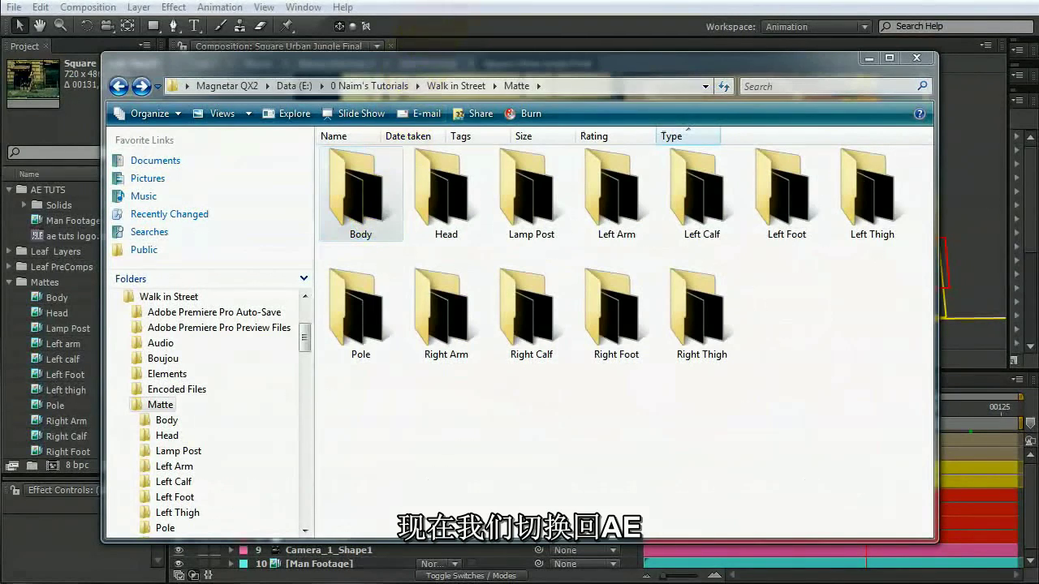
Switch to After Effects and create a new composition from the Body sequence in the Mattes folder.
left_click(442, 8)
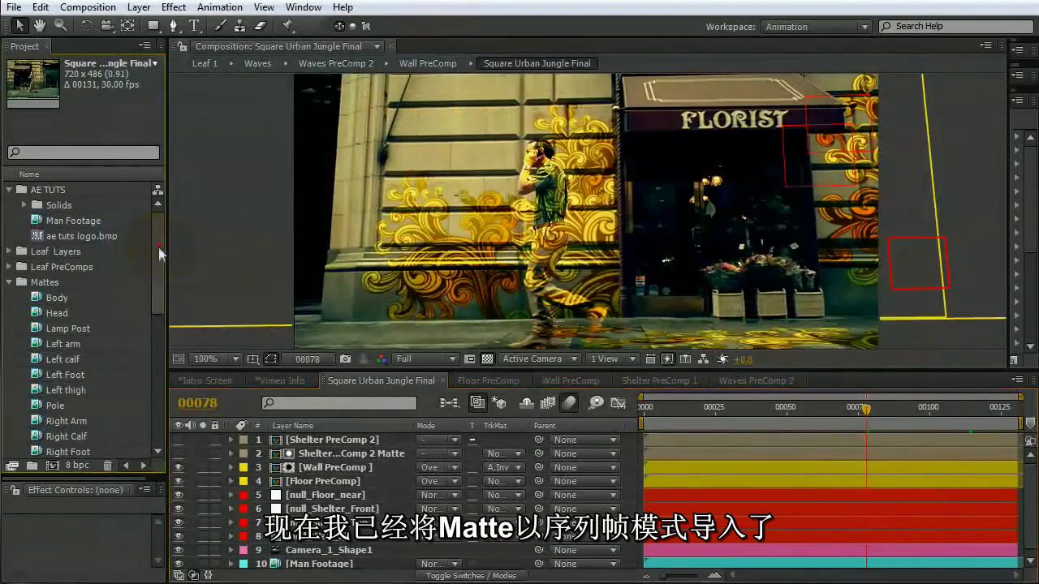
scroll(160, 273, "down", 3)
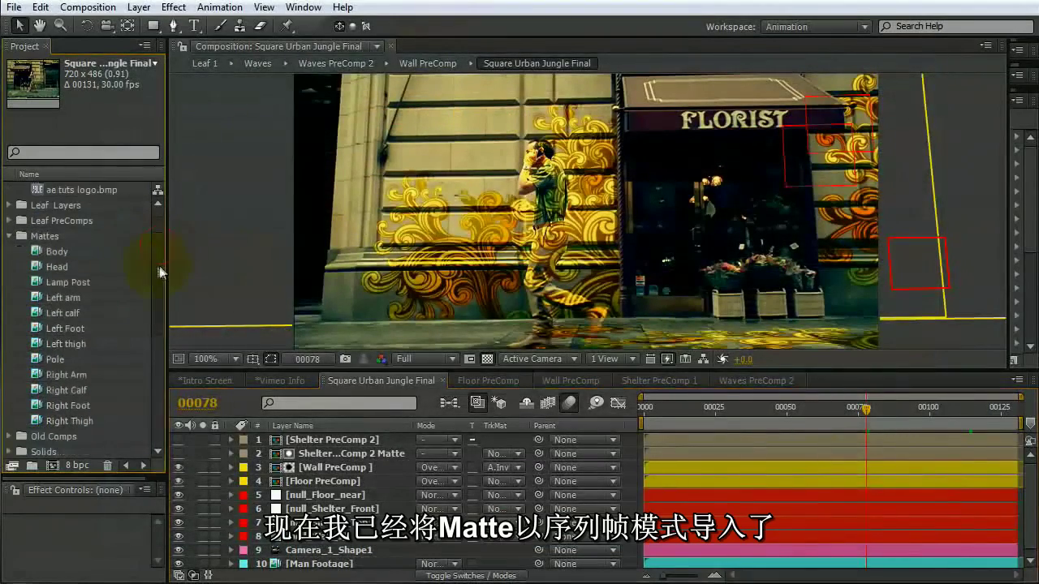
left_click(35, 252)
left_click_drag(35, 252, 53, 466)
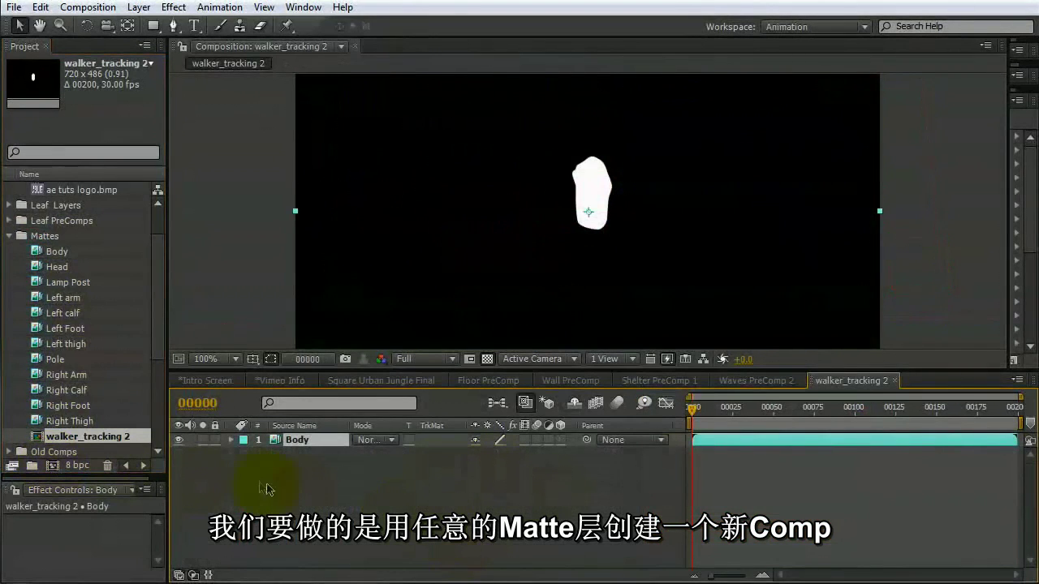
Add the Head through Right Thigh mattes below Body, set all layers' blending mode to Add and check the silhouette at frame 40.
left_click_drag(21, 426, 279, 459)
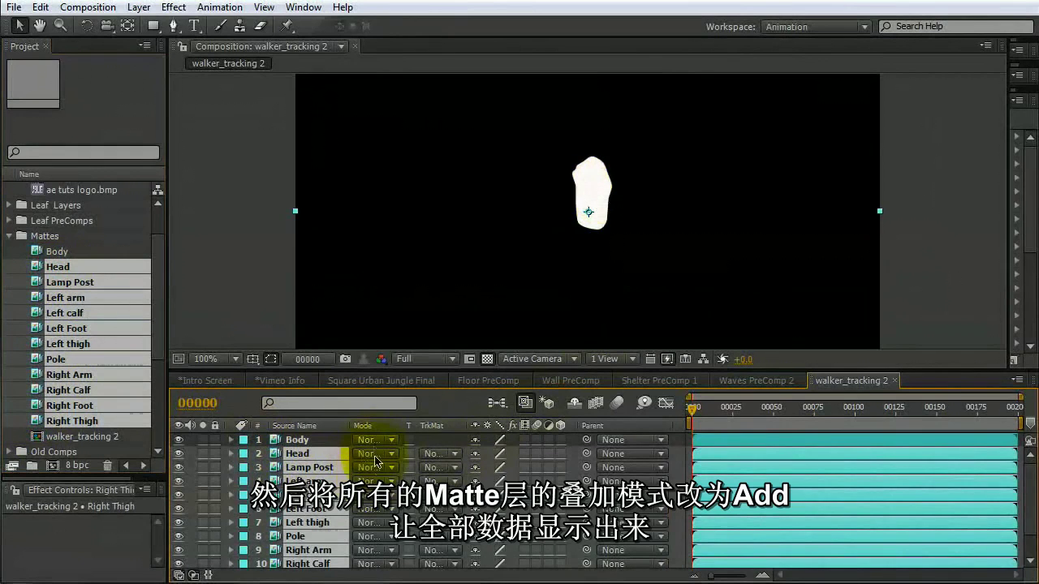
left_click(313, 444)
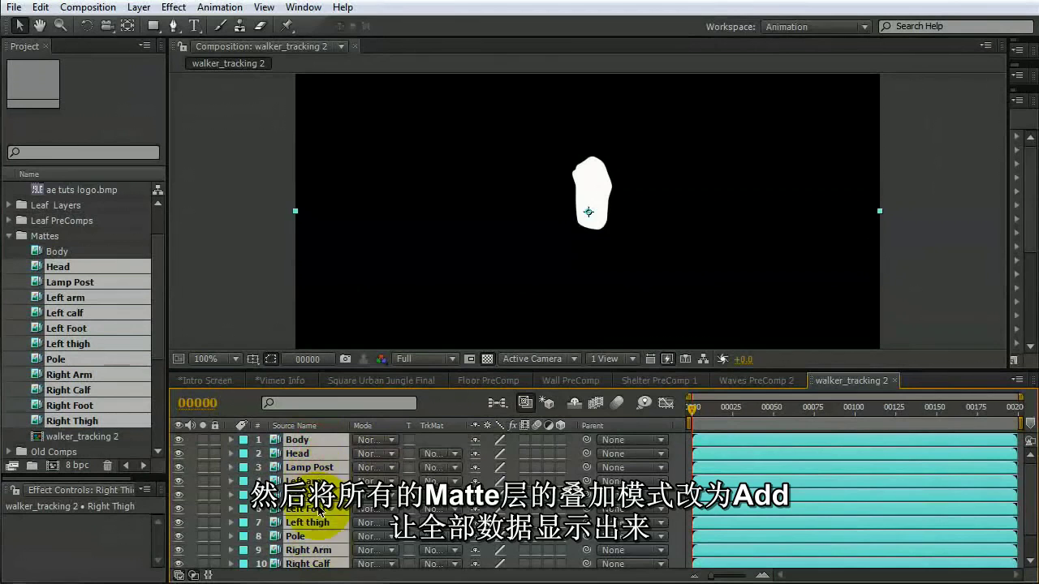
left_click(370, 446)
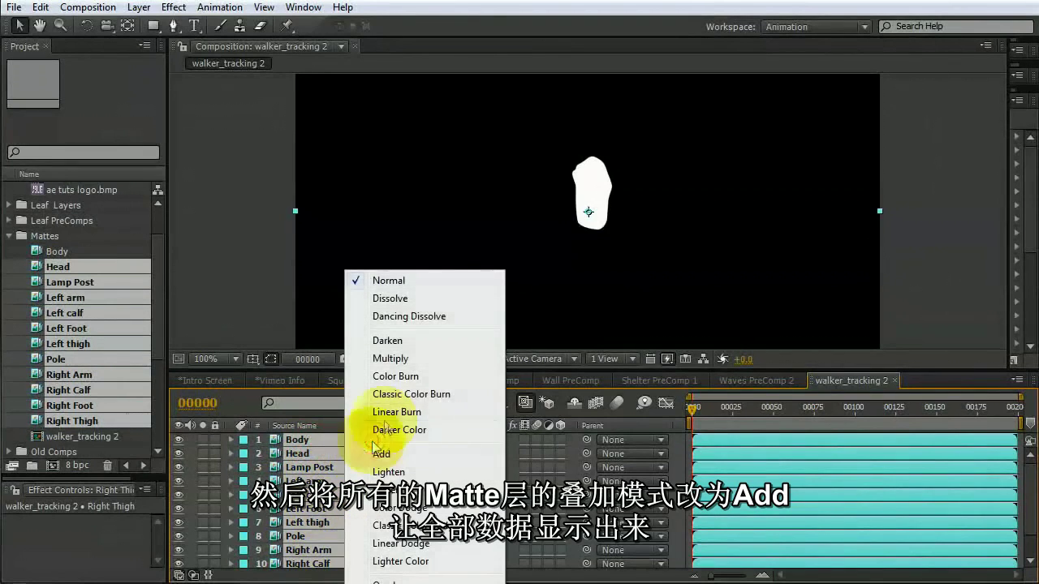
left_click(401, 454)
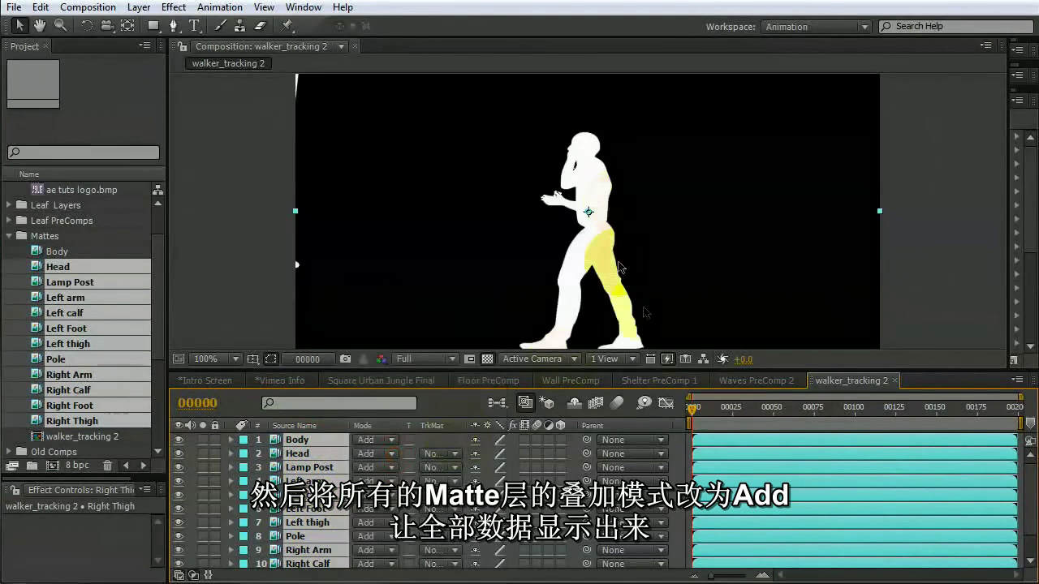
left_click_drag(729, 411, 757, 422)
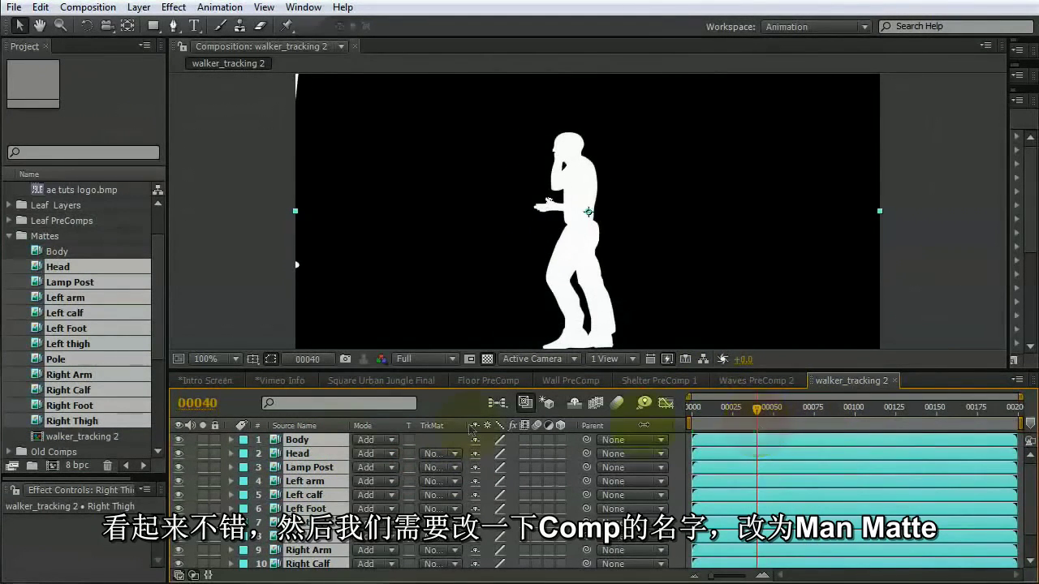
Rename the new walker_tracking 2 composition as Man Matte.
left_click(78, 440)
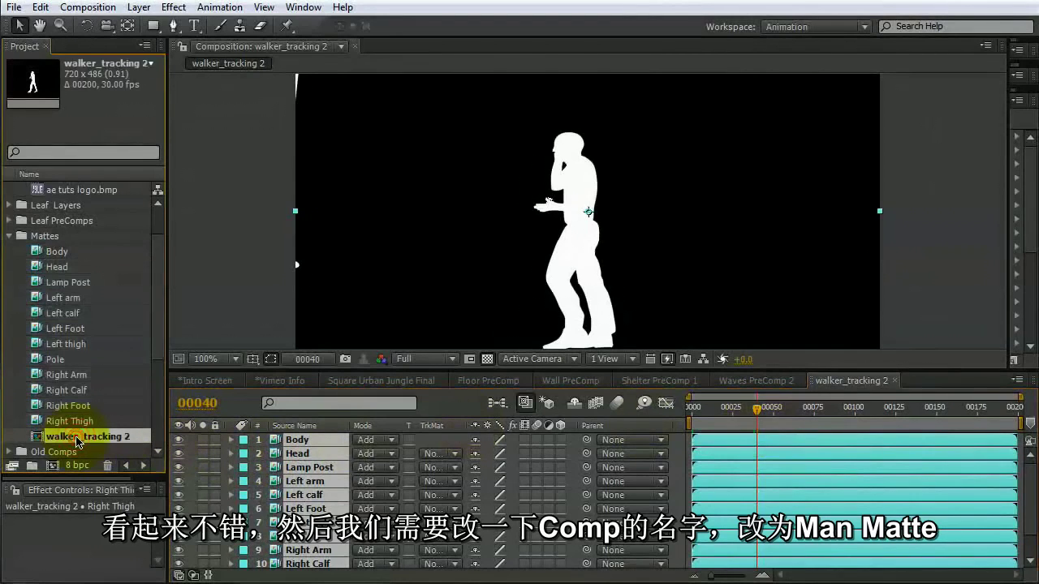
key("Return")
type("Man Matte")
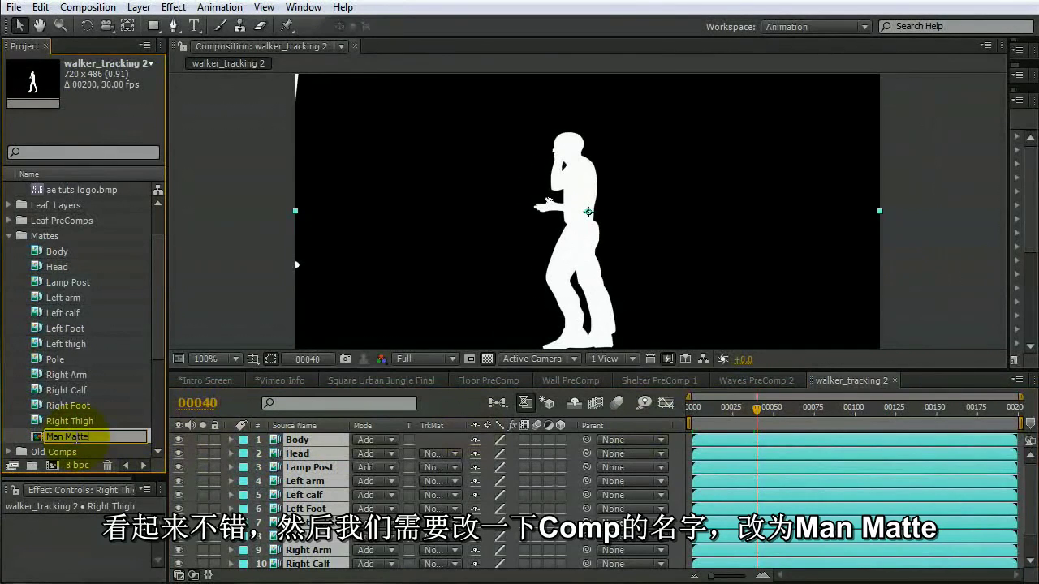
left_click(29, 432)
double_click(119, 437)
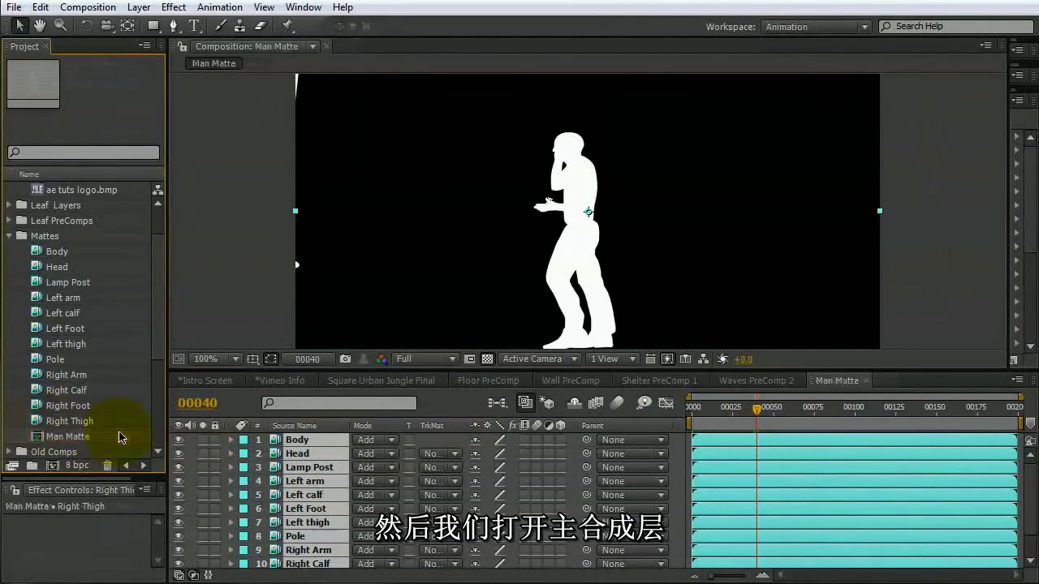
In Square Urban Jungle Final, precompose Wall PreComp with its shelter matte layer as Wall PreComp 2 and enable Continuously Rasterize for it.
left_click(378, 379)
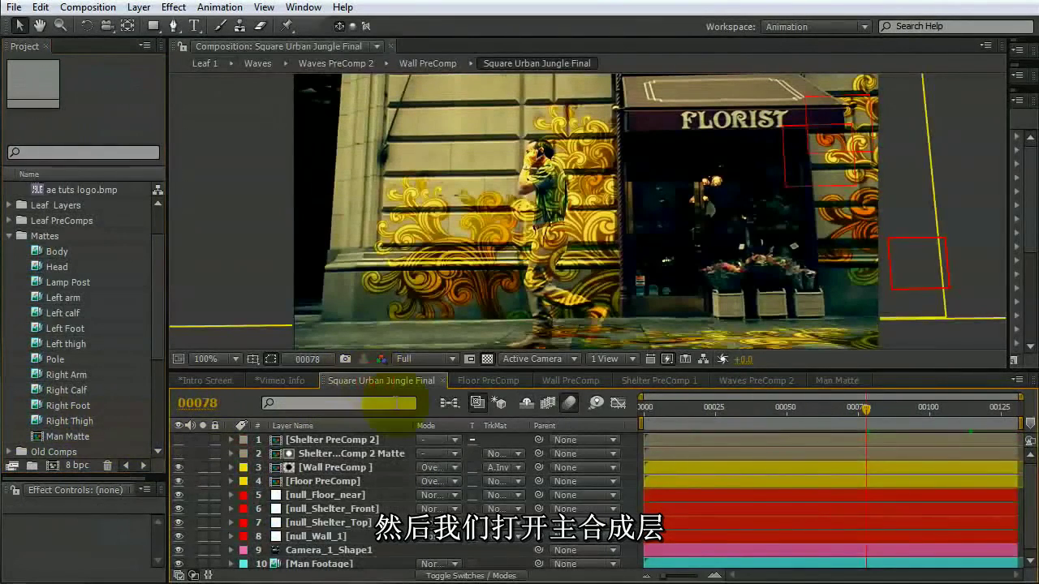
left_click_drag(399, 370, 396, 363)
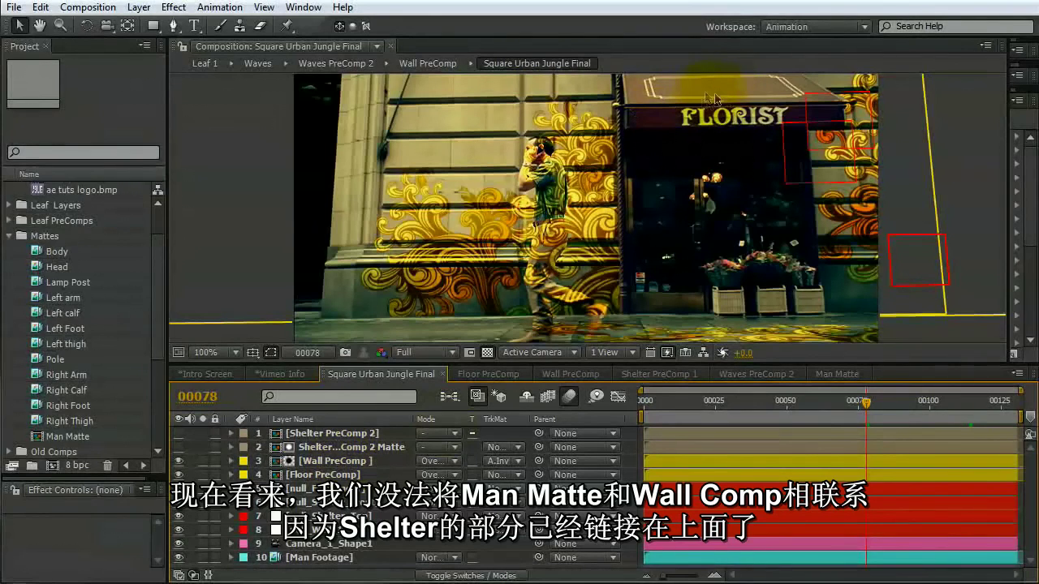
left_click(323, 463)
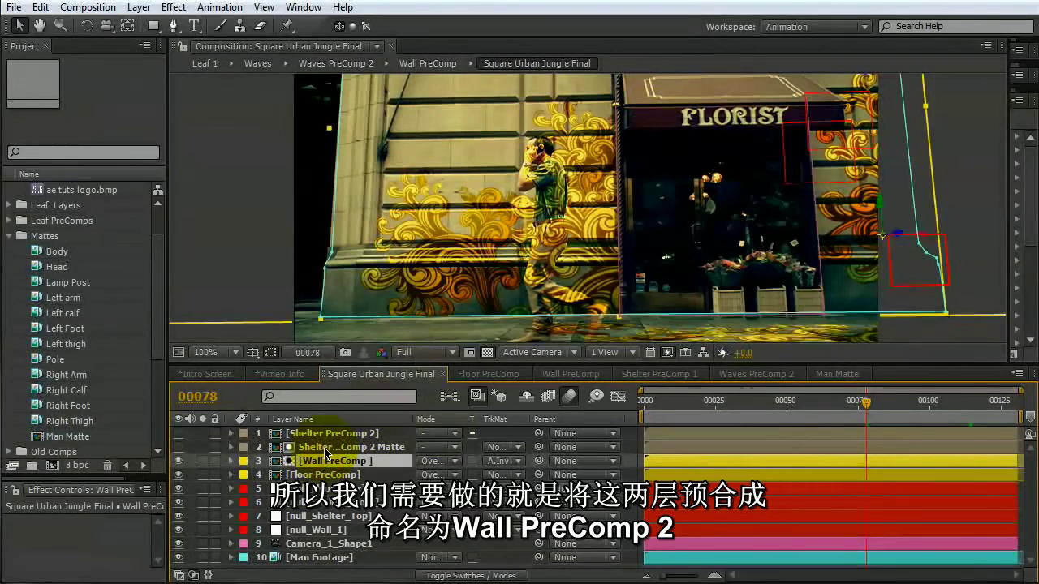
left_click(325, 451, "shift")
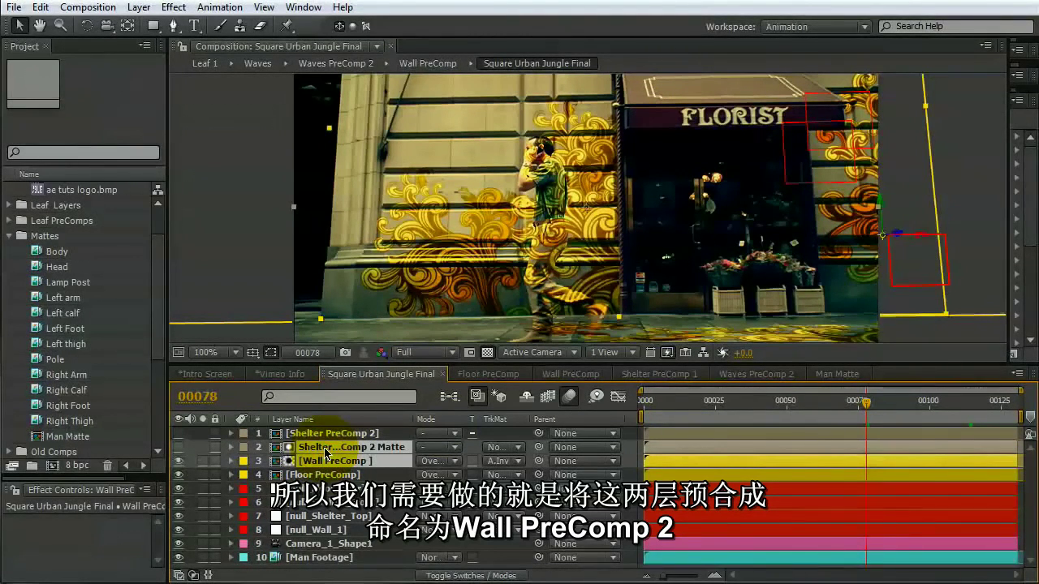
key("ctrl+shift+c")
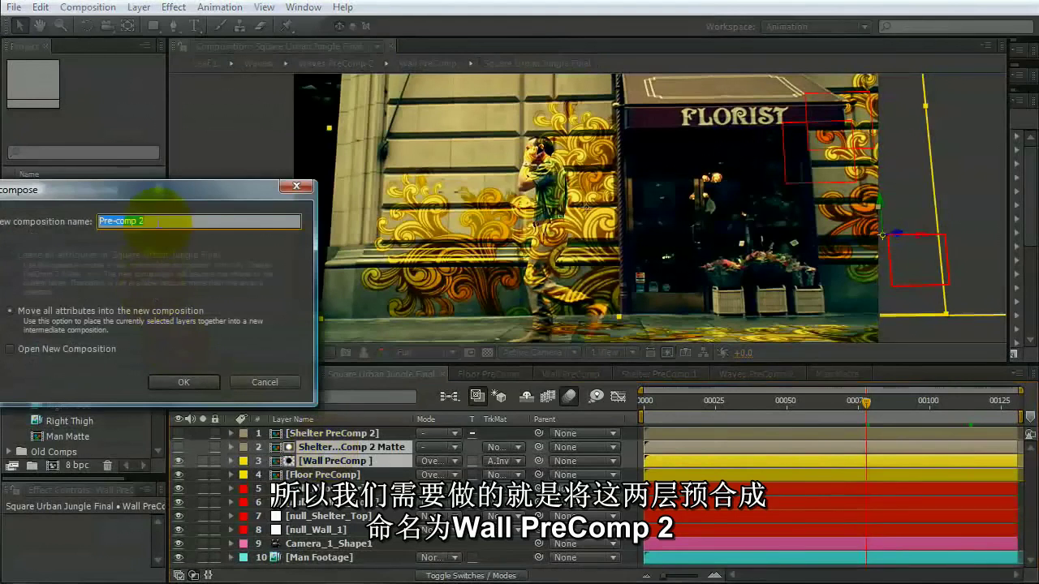
type("Wall Pre")
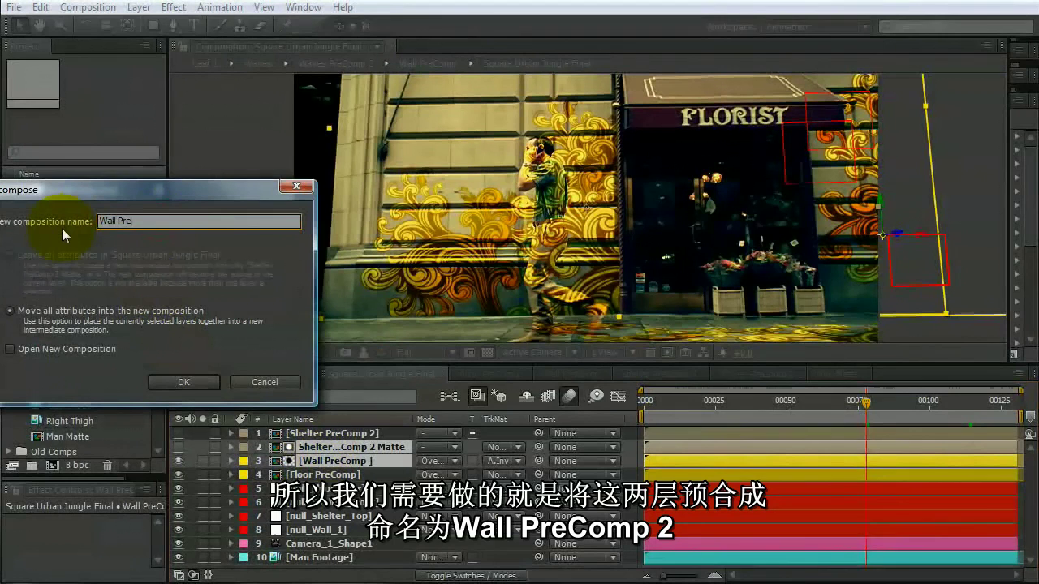
key("BackSpace")
type("eComp 2")
key("Return")
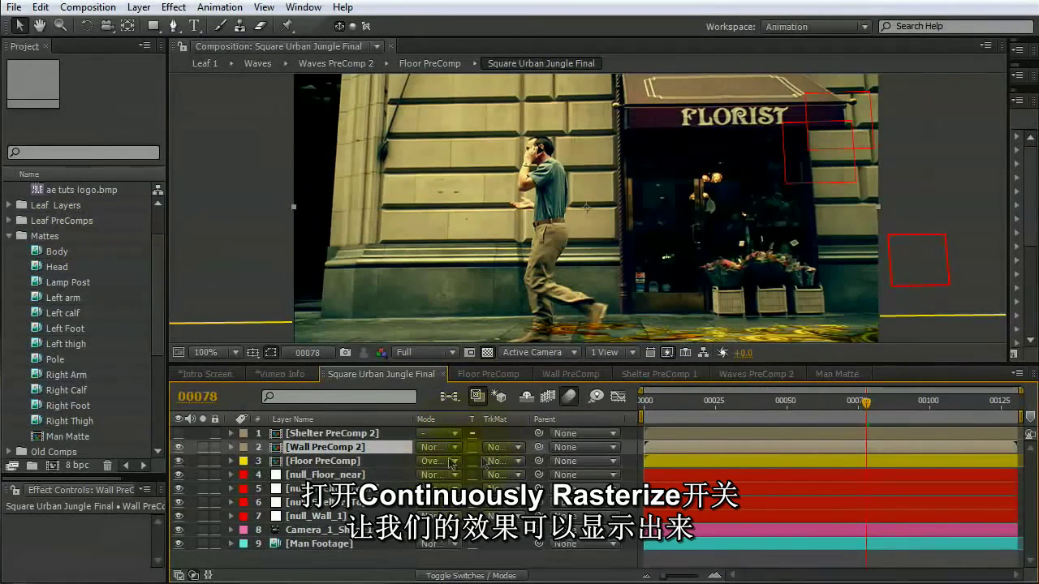
key("F4")
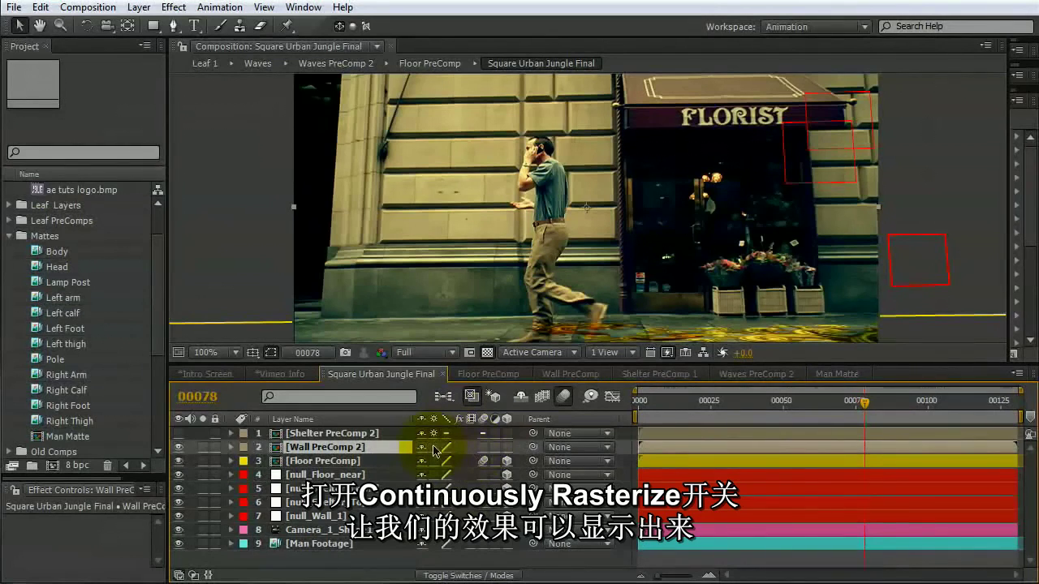
left_click(433, 447)
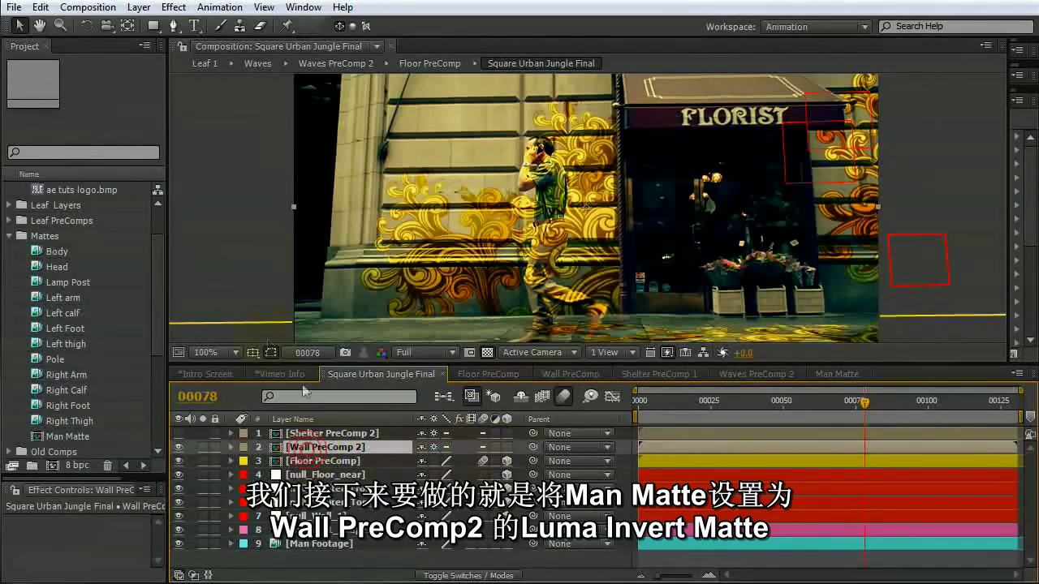
Add Man Matte directly above Wall PreComp 2 and set Wall PreComp 2's track matte to Luma Inverted Matte.
left_click(57, 437)
left_click_drag(114, 443, 318, 443)
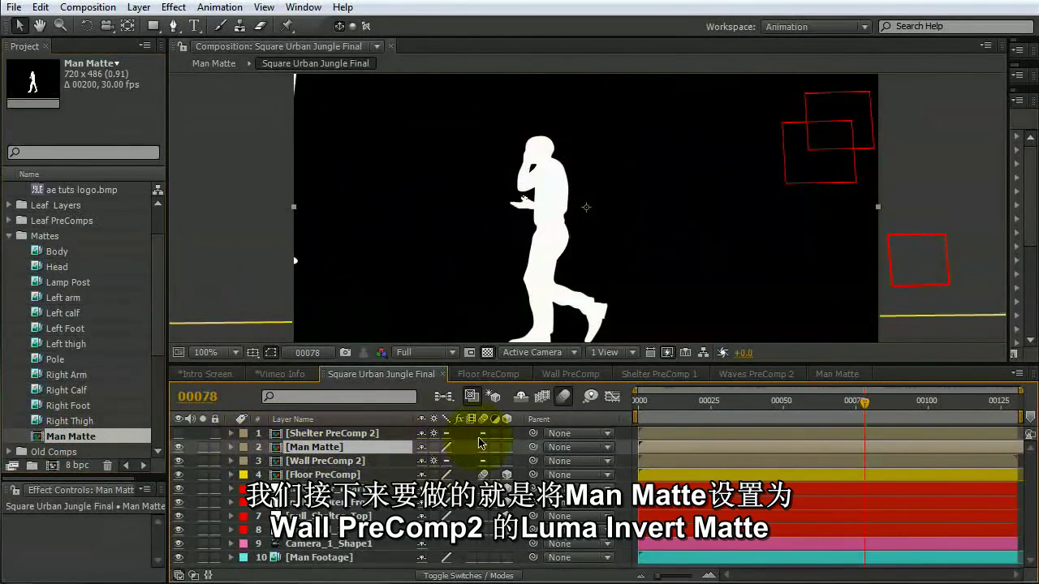
key("F4")
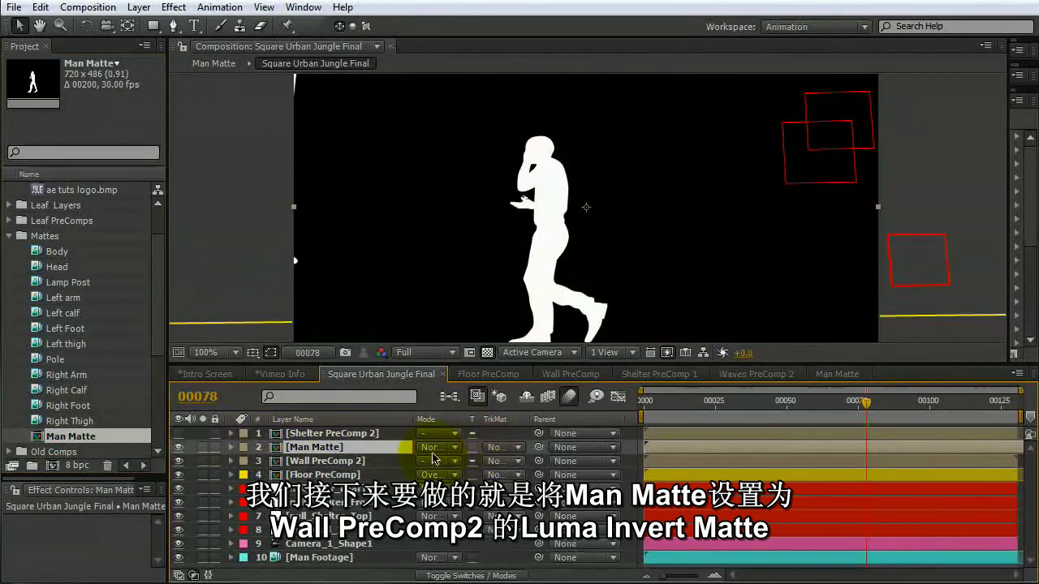
left_click(497, 449)
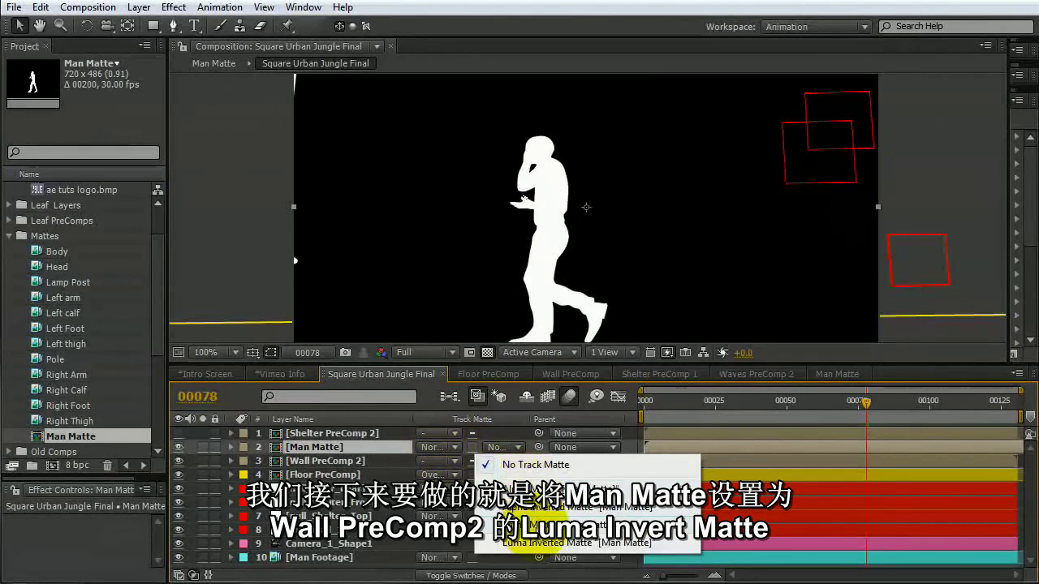
left_click(534, 542)
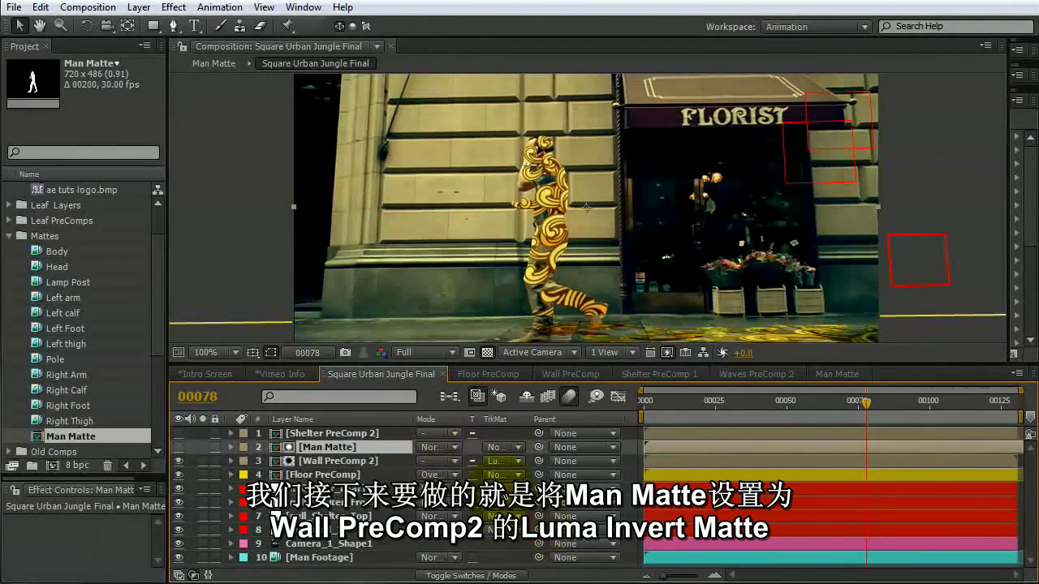
left_click(498, 467)
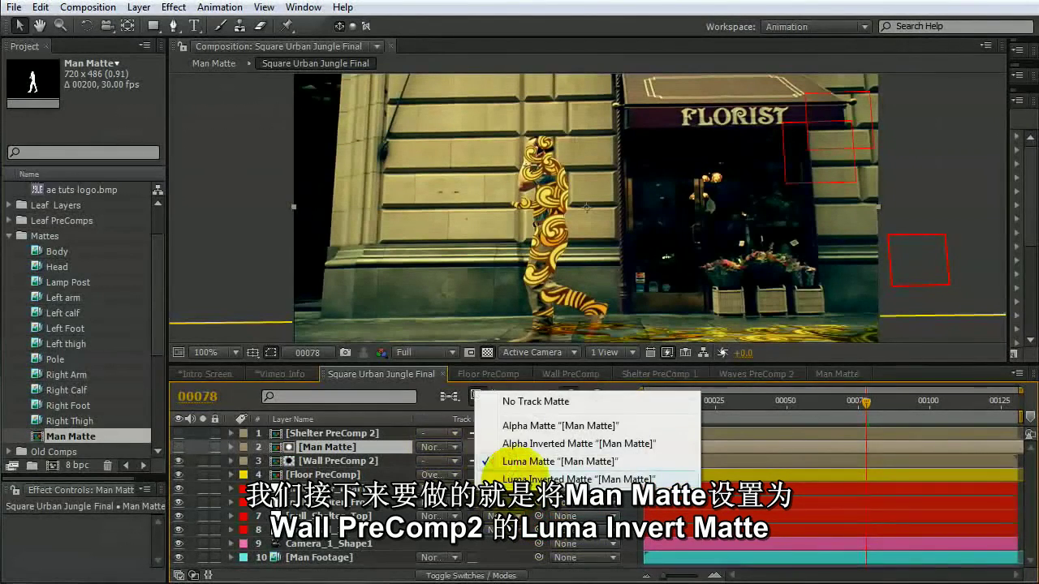
left_click(520, 532)
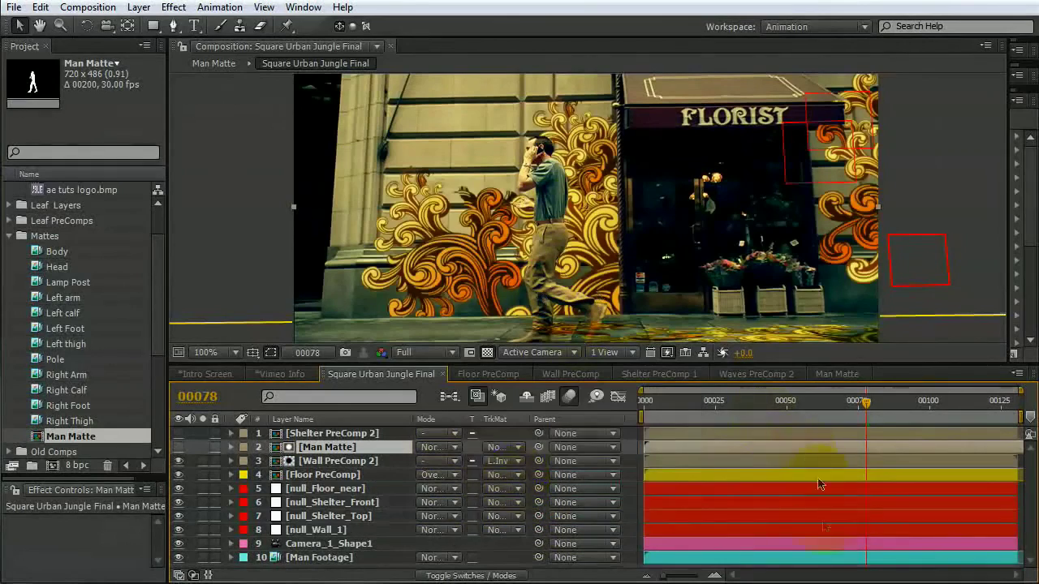
Add another Man Matte directly above Floor PreComp, set Floor PreComp's track matte to Luma Inverted Matte and check frame 65.
left_click(863, 401)
left_click_drag(852, 406, 690, 426)
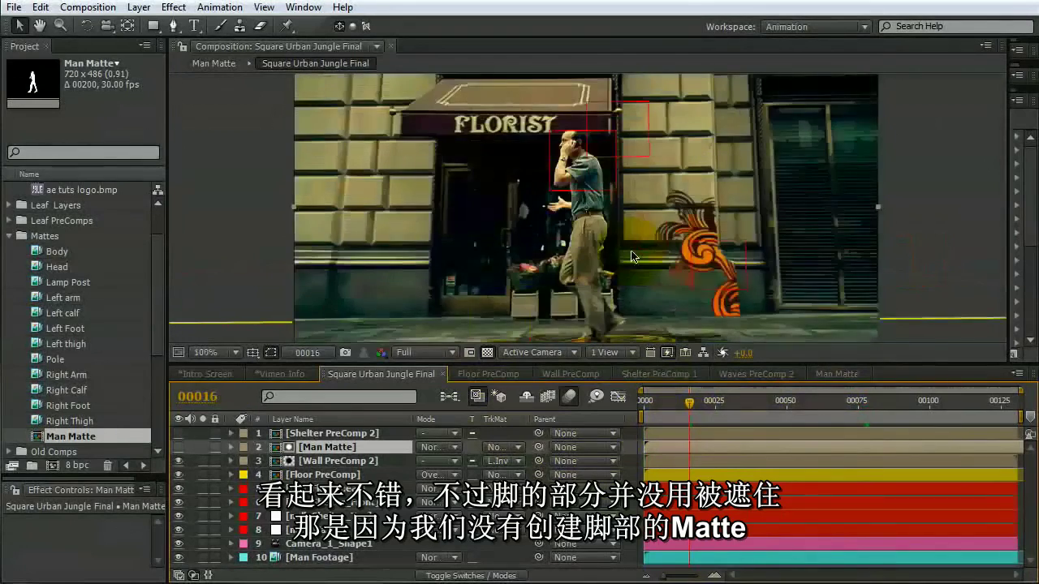
scroll(617, 284, "down", 2)
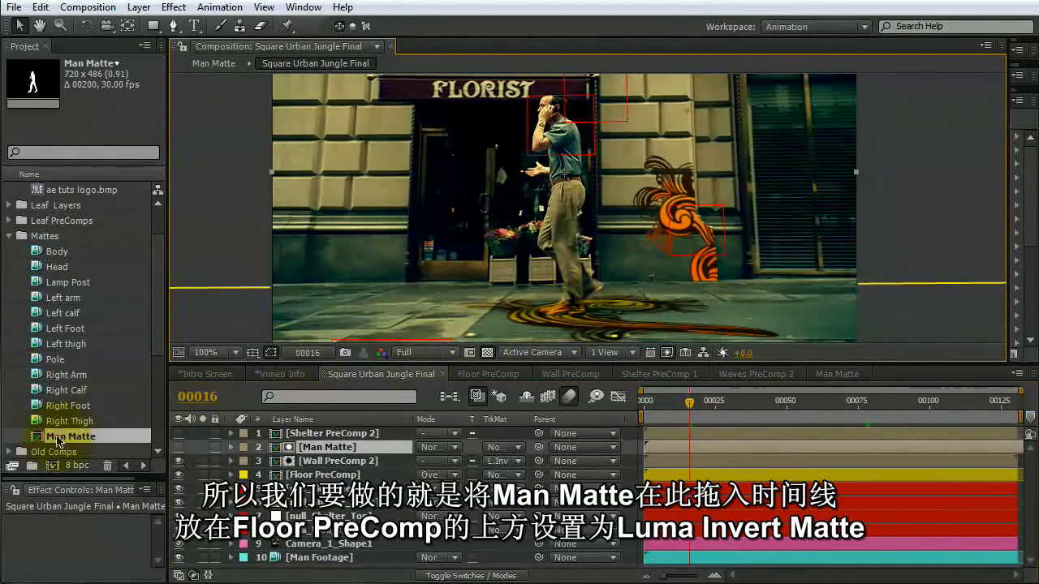
left_click_drag(65, 443, 314, 465)
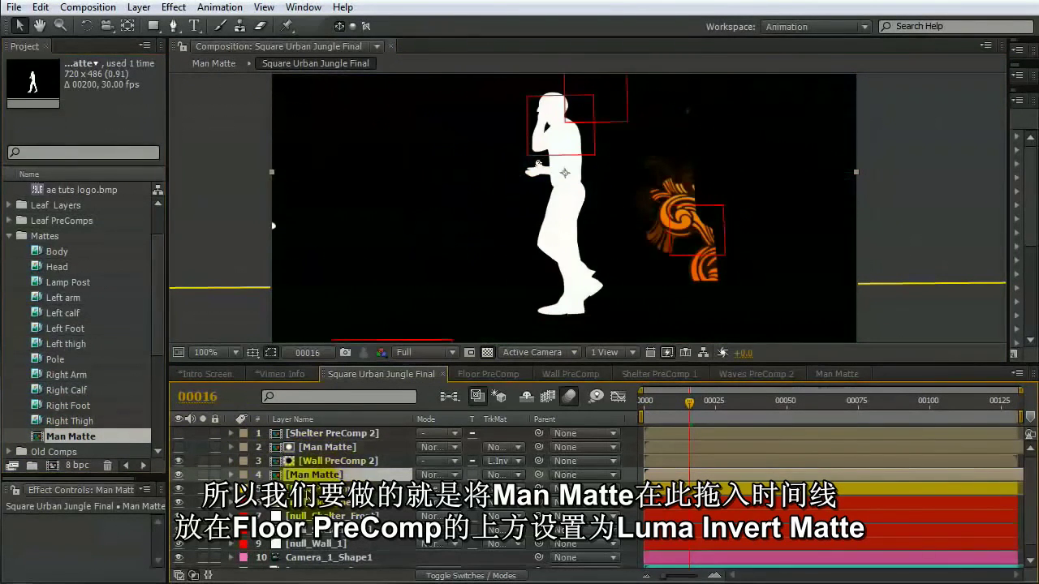
left_click(499, 489)
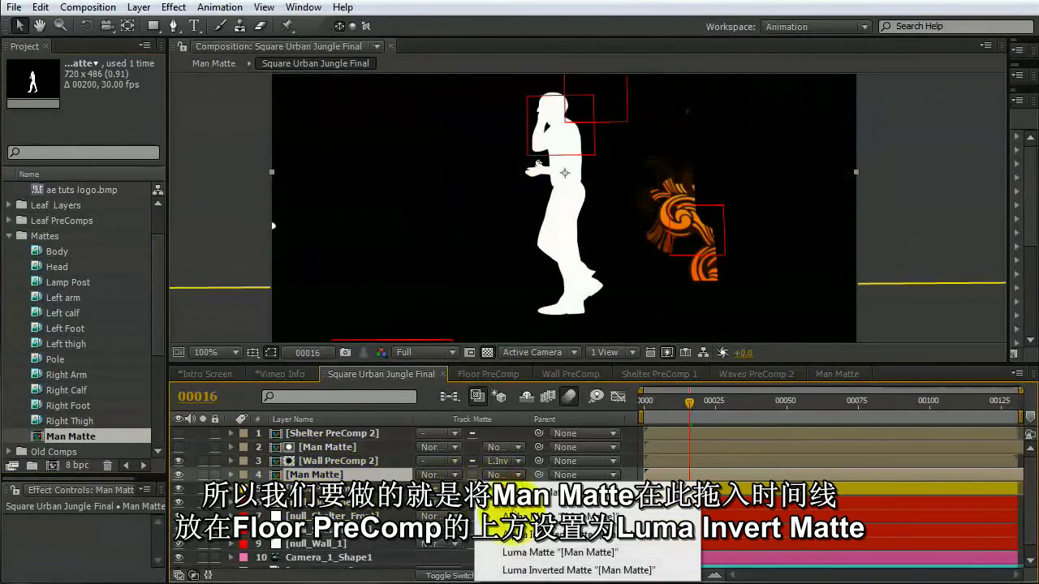
left_click(578, 570)
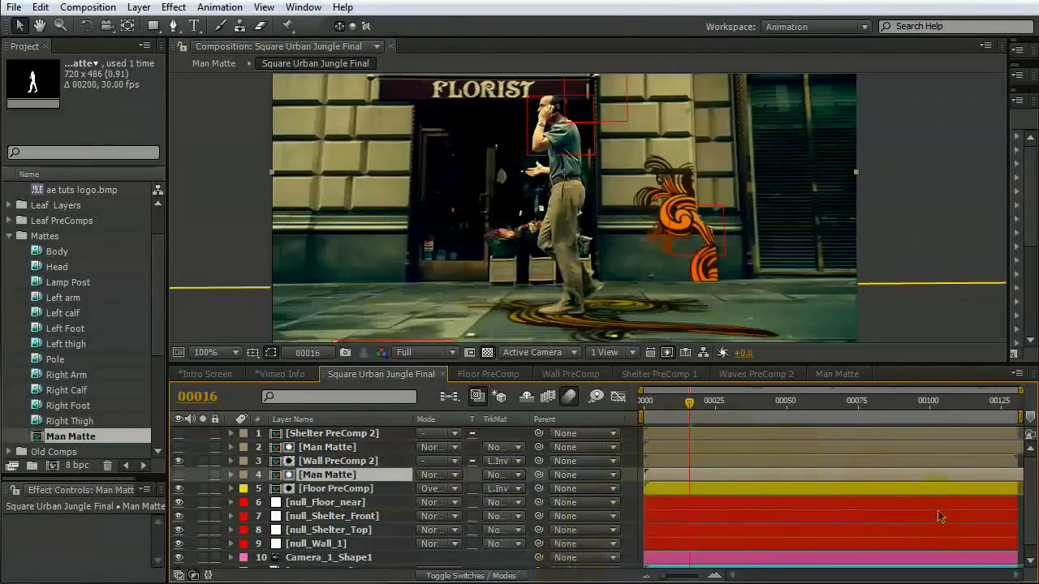
left_click_drag(690, 401, 829, 422)
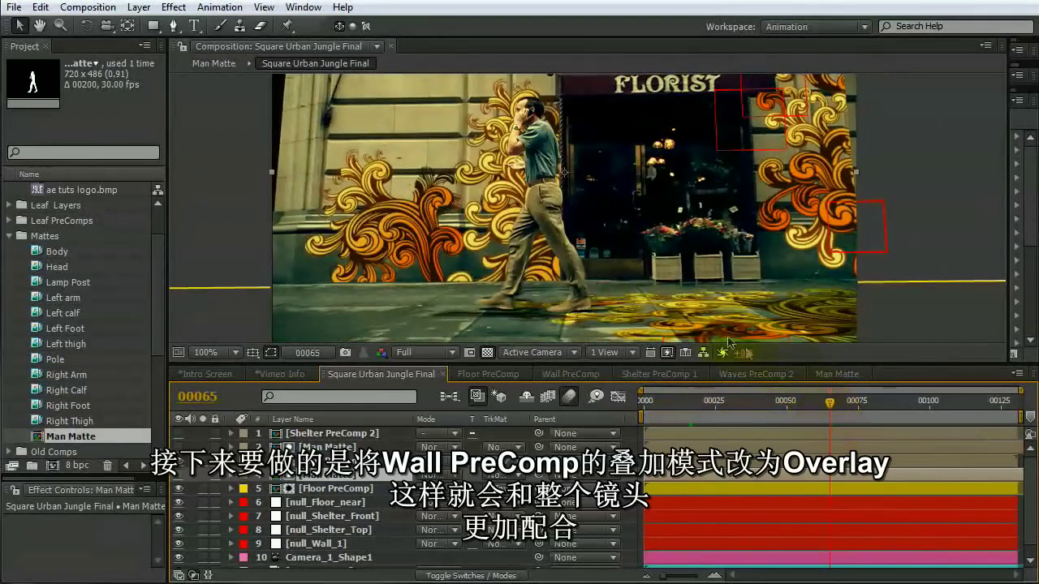
left_click(443, 449)
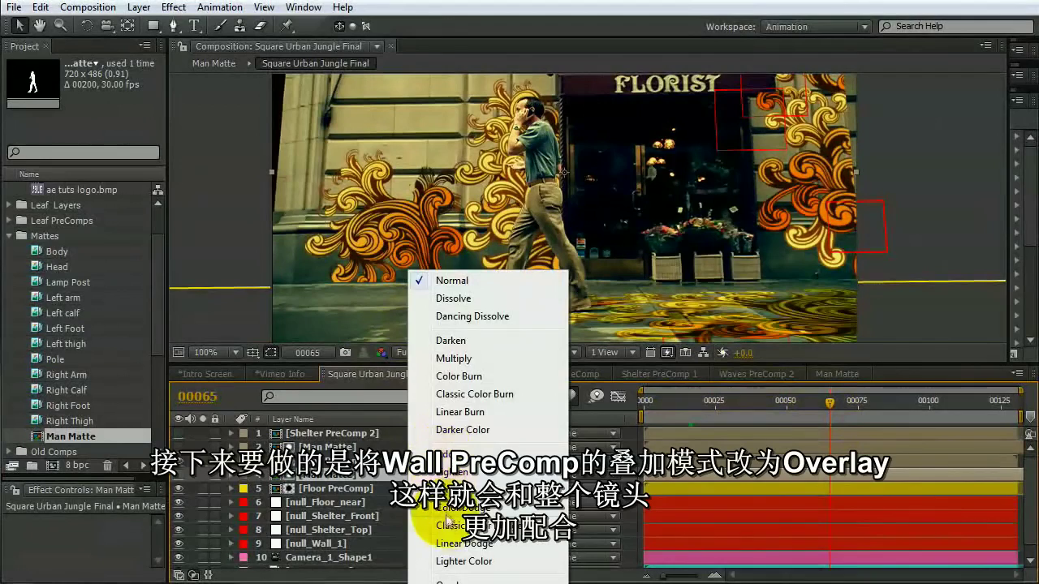
left_click(455, 581)
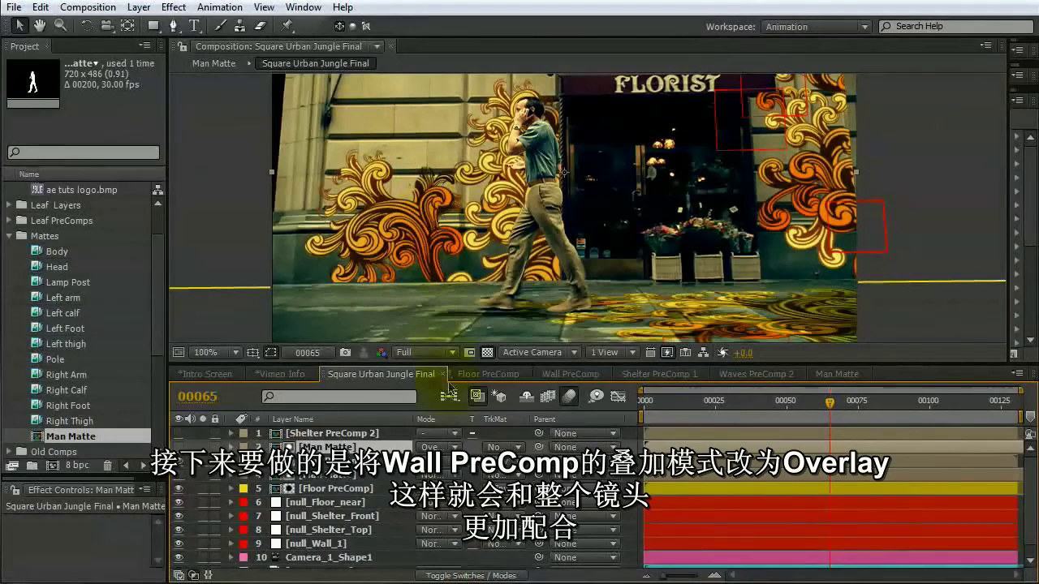
left_click(434, 447)
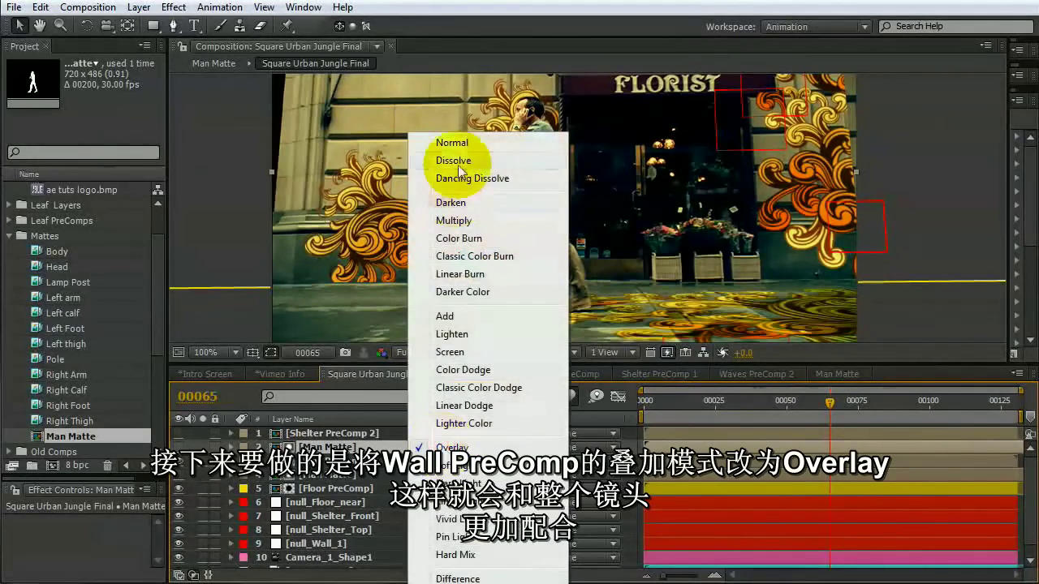
left_click(452, 142)
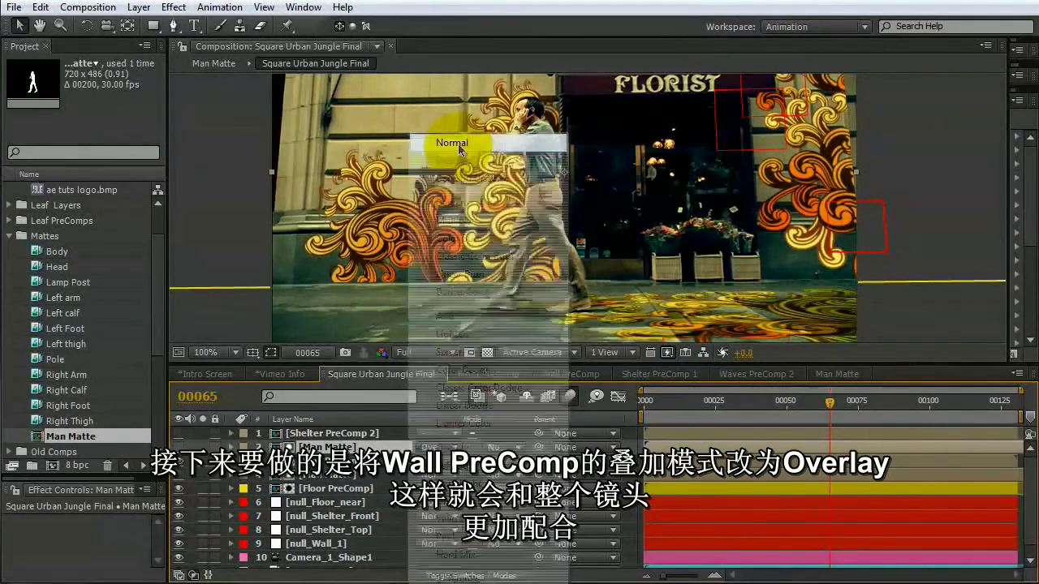
Set the blending mode of Wall PreComp 2 to Overlay.
left_click(439, 475)
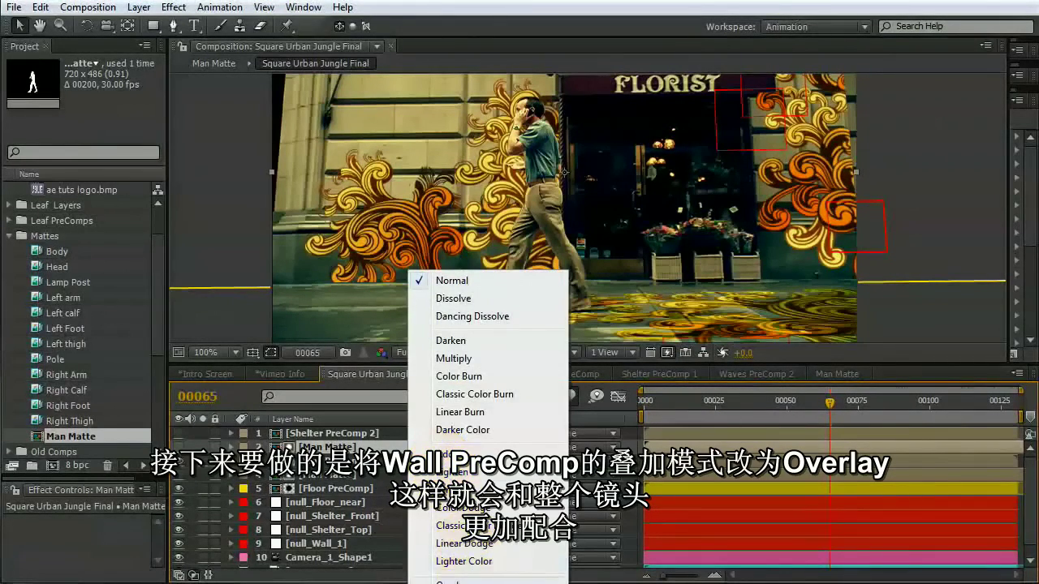
left_click(447, 582)
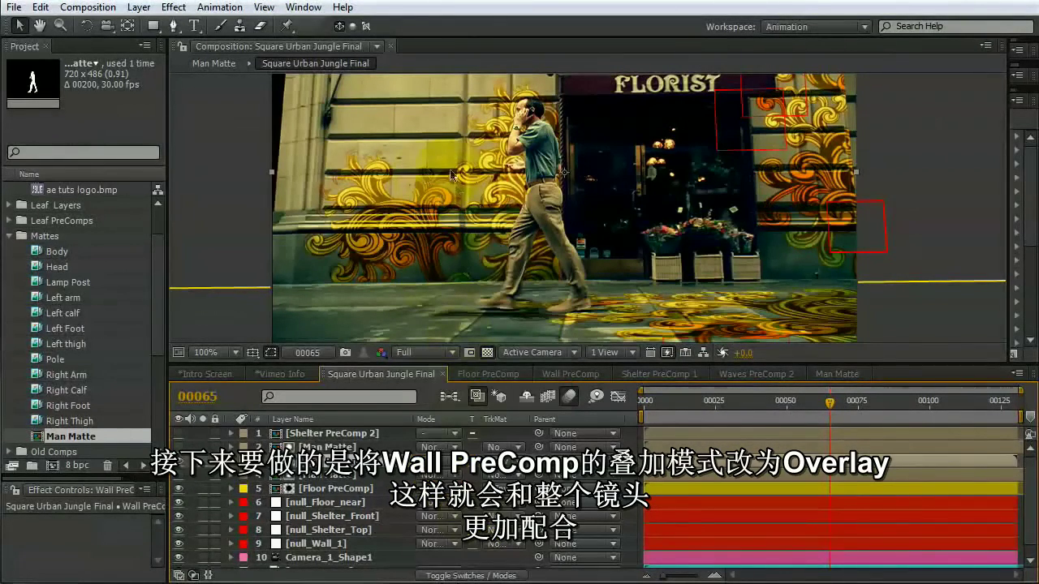
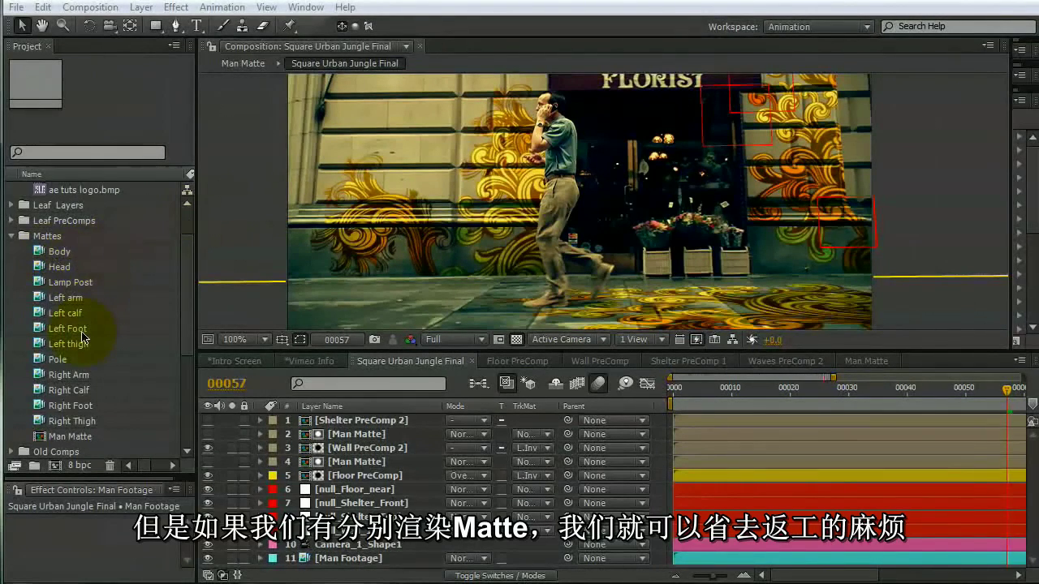
Create a new composition from the Right Foot matte and add the Right Calf and Right Thigh mattes below it.
left_click(58, 258)
left_click_drag(59, 254, 188, 281)
left_click_drag(47, 396, 56, 464)
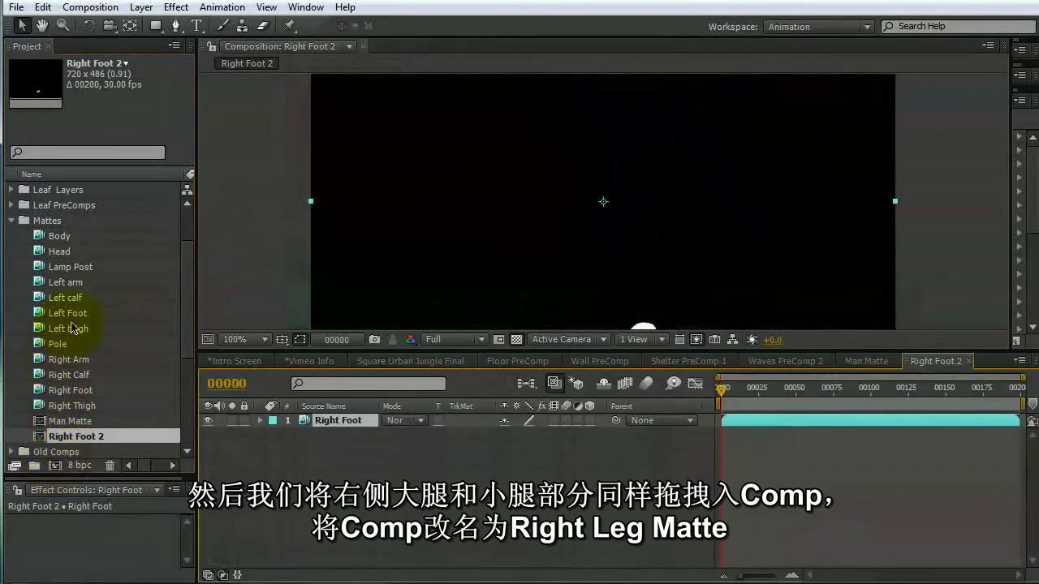
left_click(77, 375)
key("ctrl+slash")
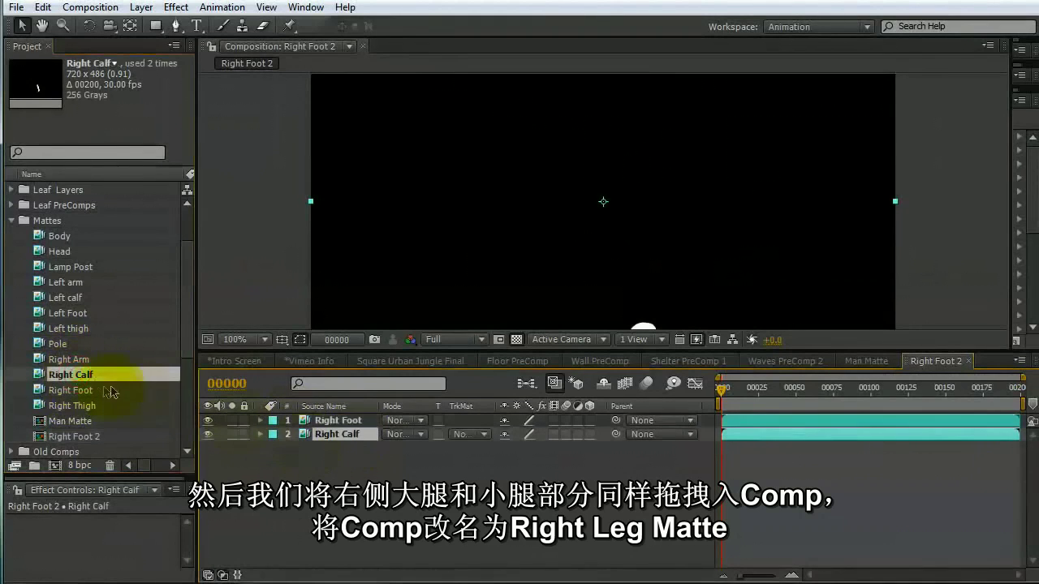
left_click_drag(75, 406, 342, 454)
Rename the new Right Foot 2 composition as right leg matte.
left_click(82, 438)
left_click(82, 438)
type("Righ")
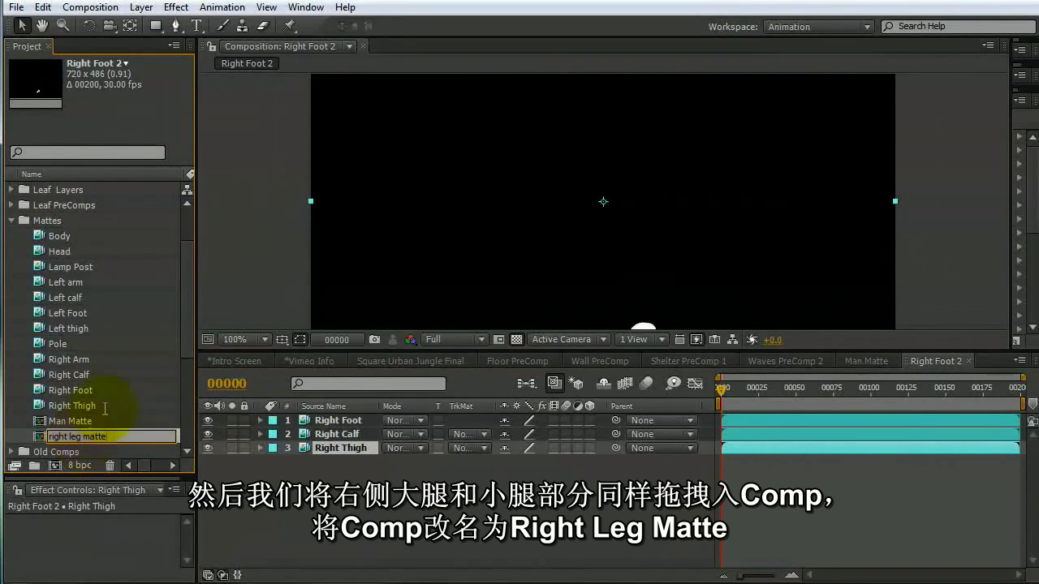
type("t leg matte")
key("Return")
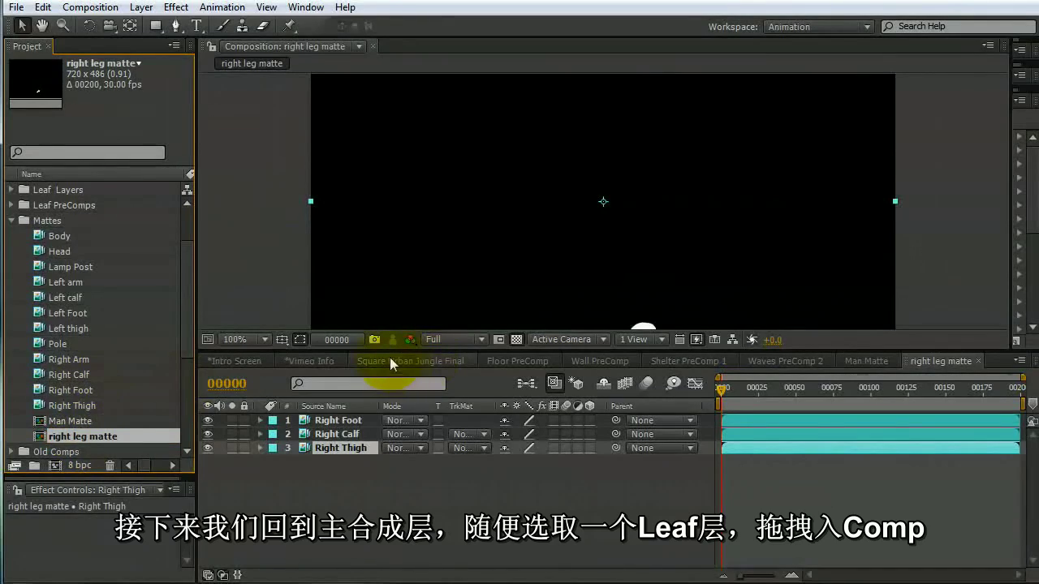
In Square Urban Jungle Final, add Leaf 6 from the Leaf PreComps folder as the top layer and make it a 3D layer.
left_click(390, 361)
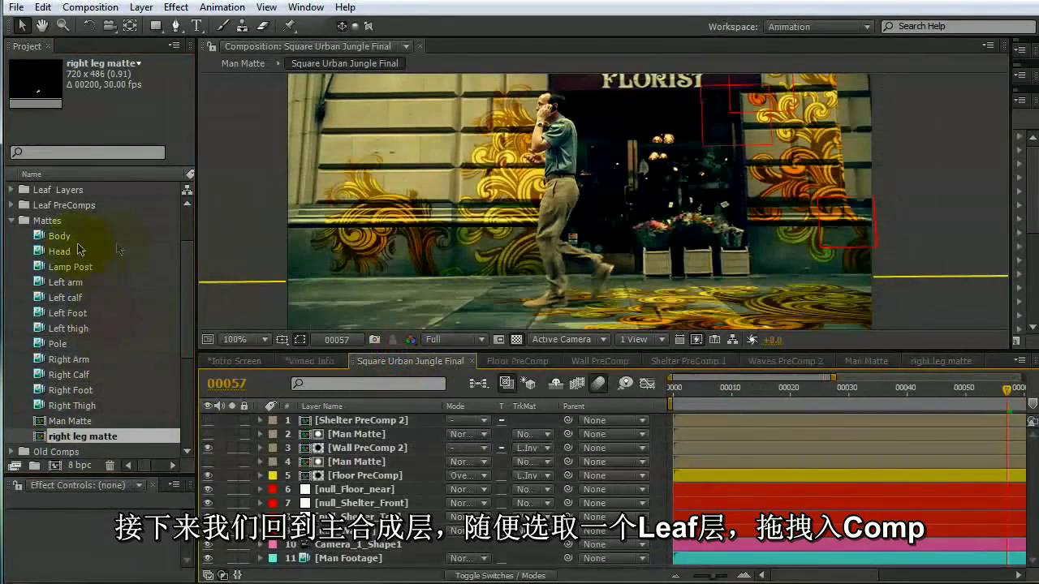
scroll(174, 268, "up", 2)
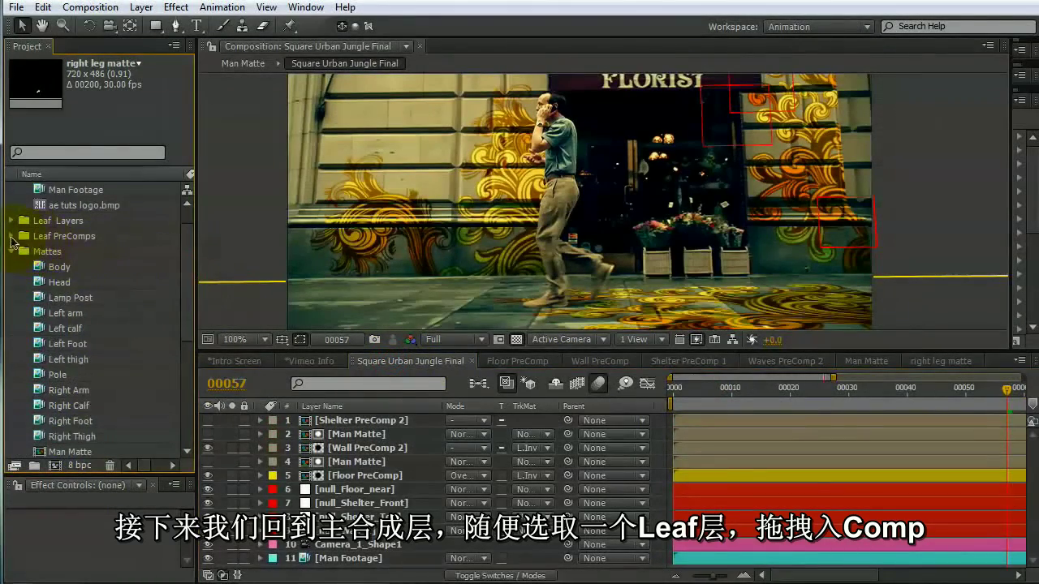
left_click(11, 237)
left_click(60, 252)
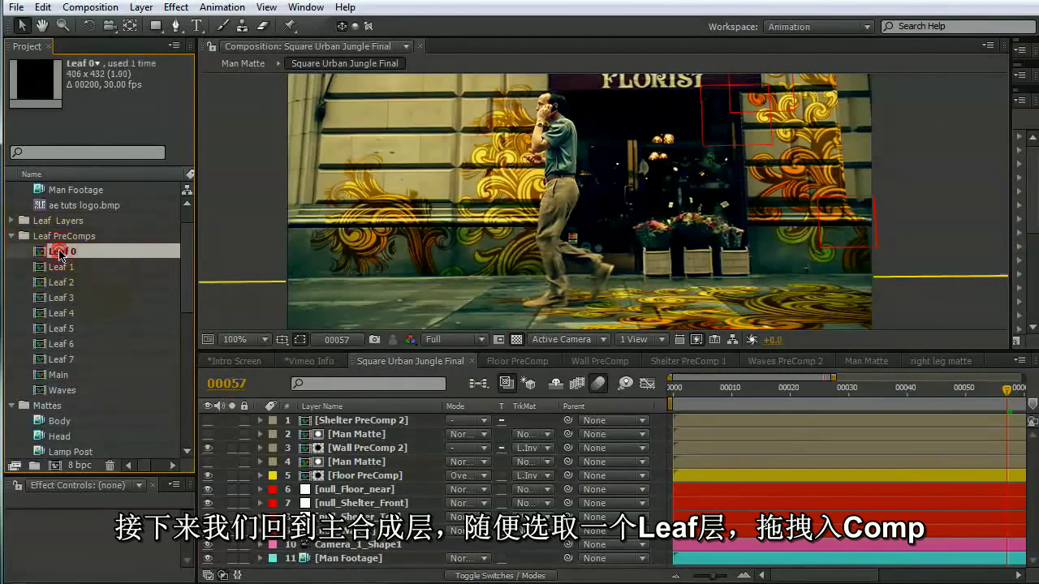
left_click_drag(60, 345, 519, 266)
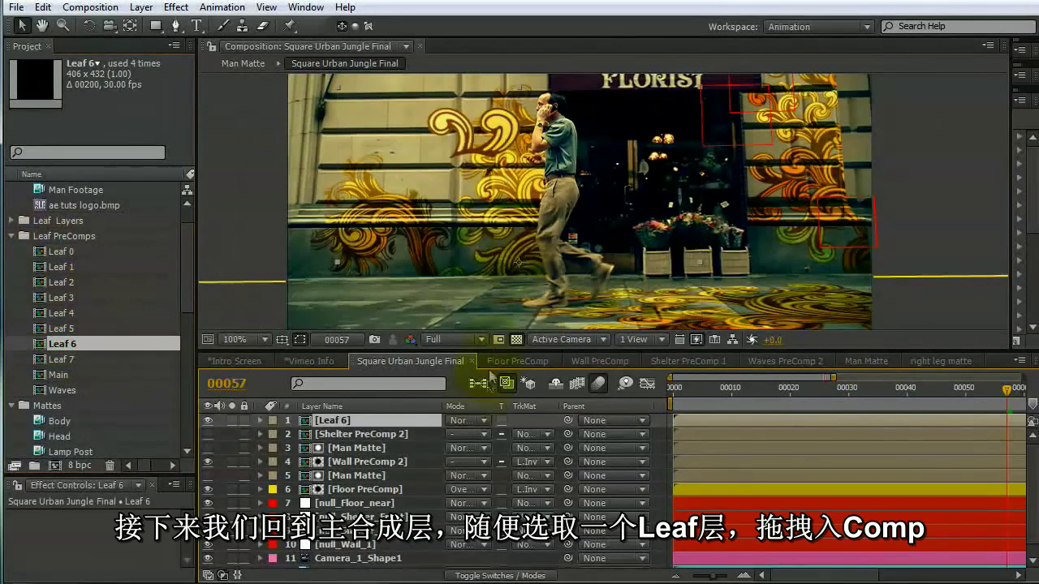
left_click(416, 421)
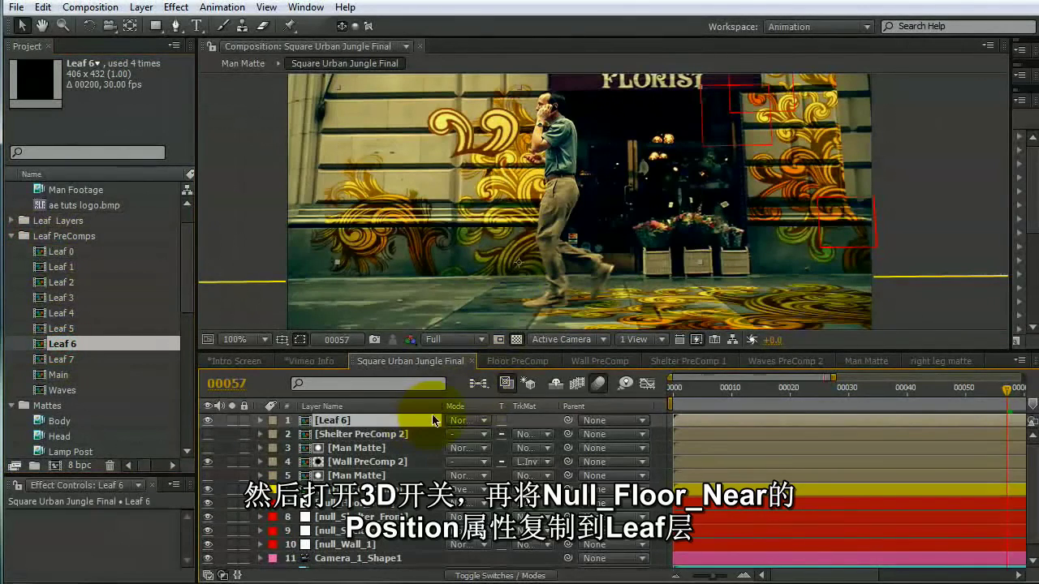
key("F4")
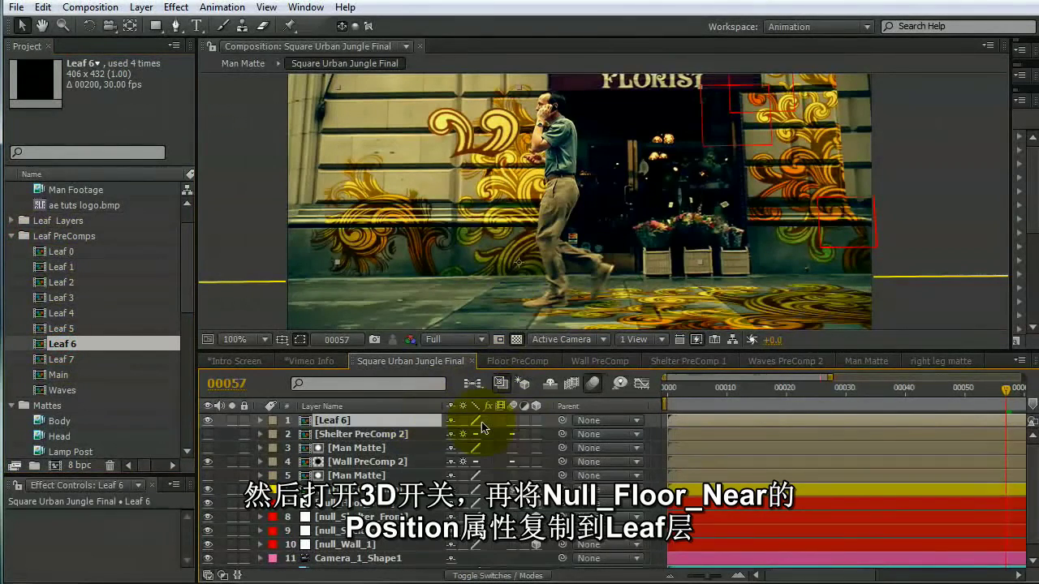
left_click(535, 420)
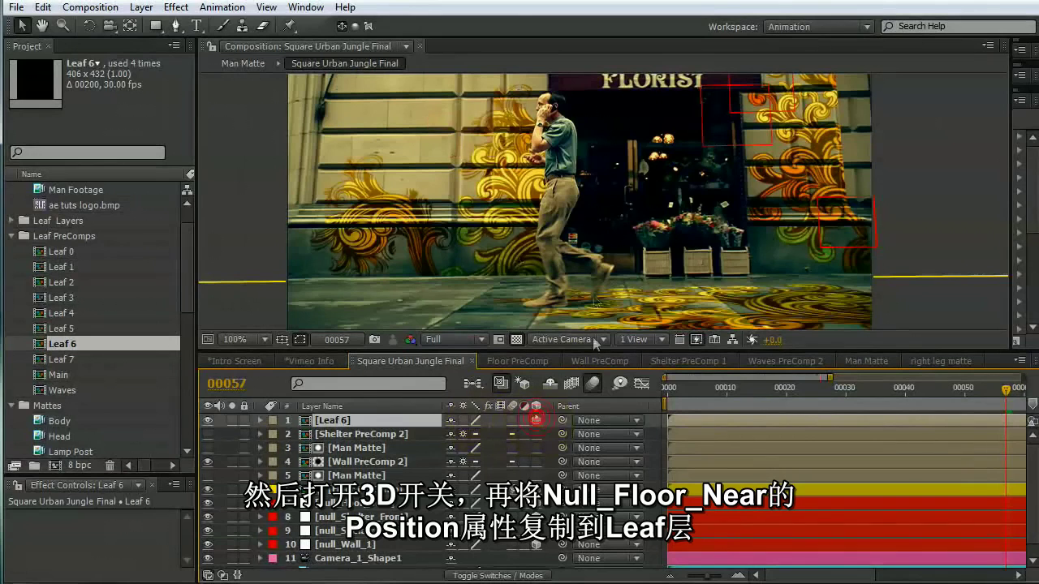
Copy the Position of null_Floor_near onto the Leaf 6 layer and show Leaf 6's Position property.
left_click(358, 504)
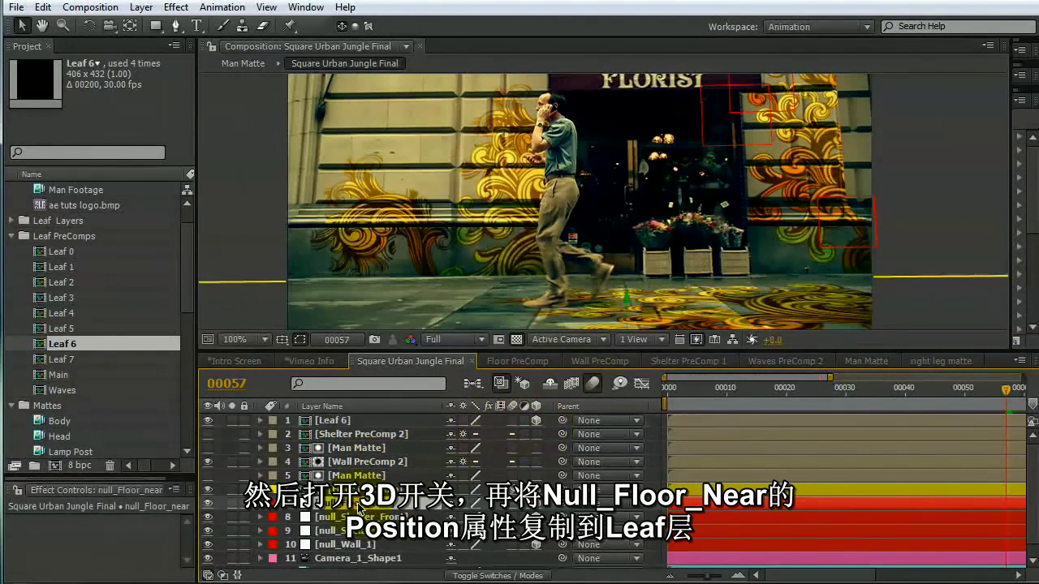
key("p")
left_click(340, 519)
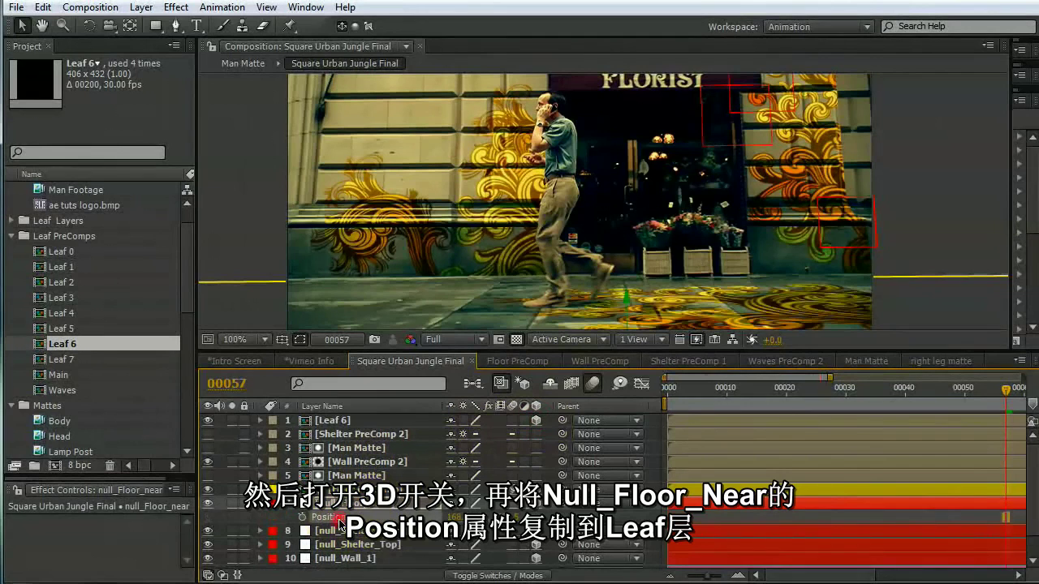
left_click(334, 424)
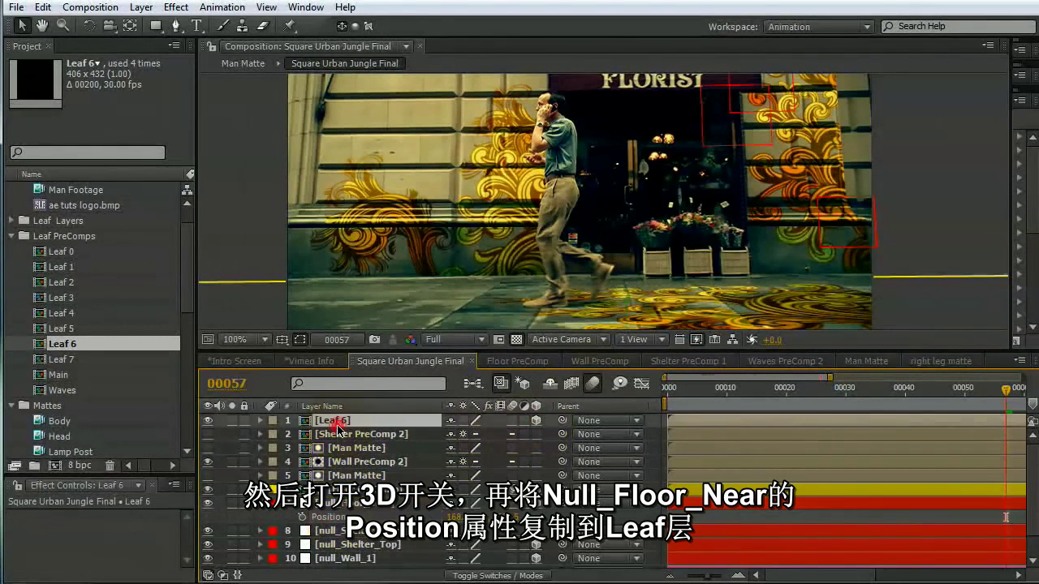
key("ctrl+v")
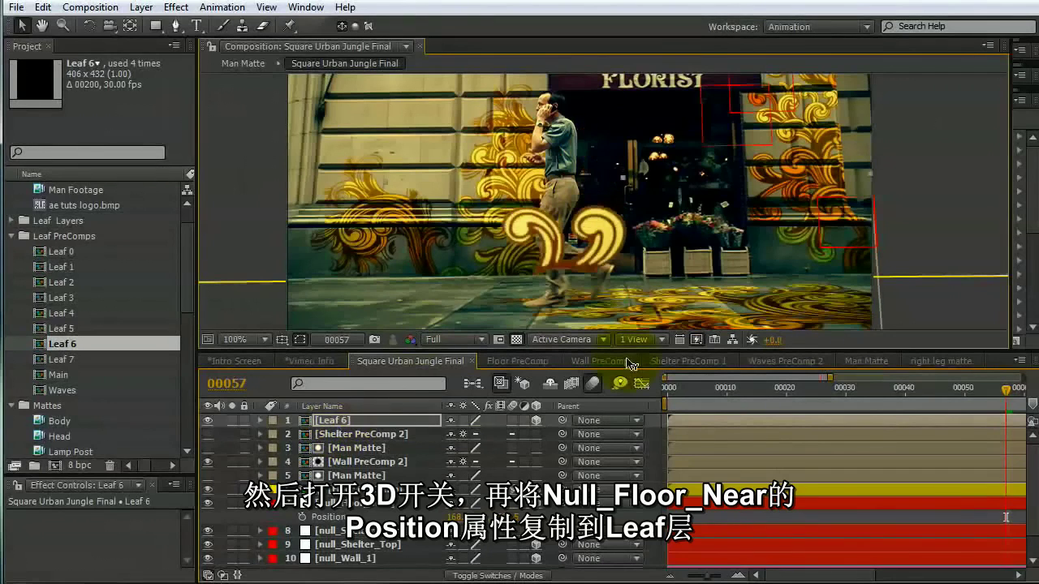
key("p")
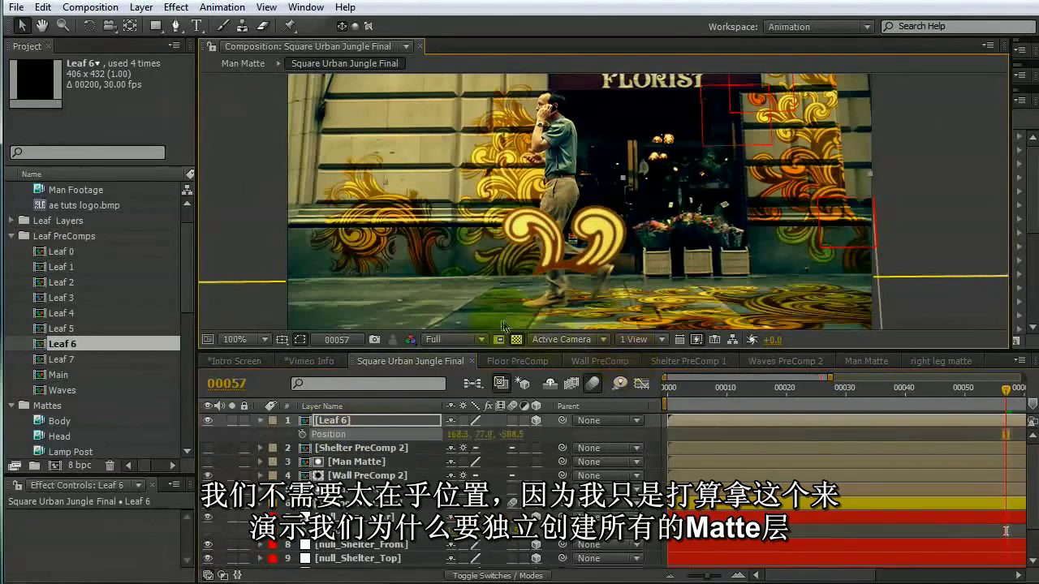
Reposition Leaf 6 around the walking man's legs and scale it to 146%.
left_click_drag(513, 434, 637, 422)
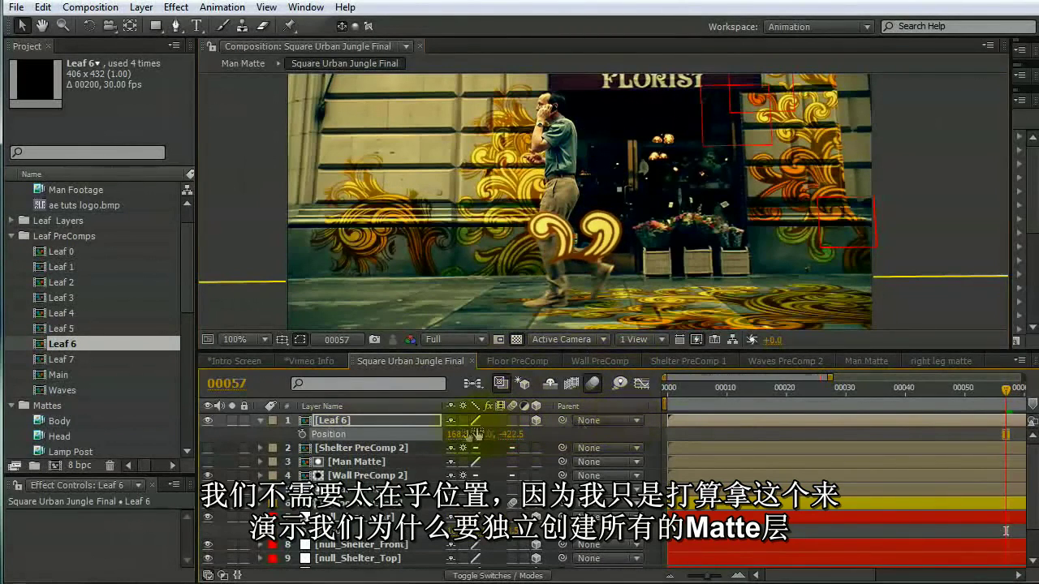
left_click_drag(459, 432, 498, 435)
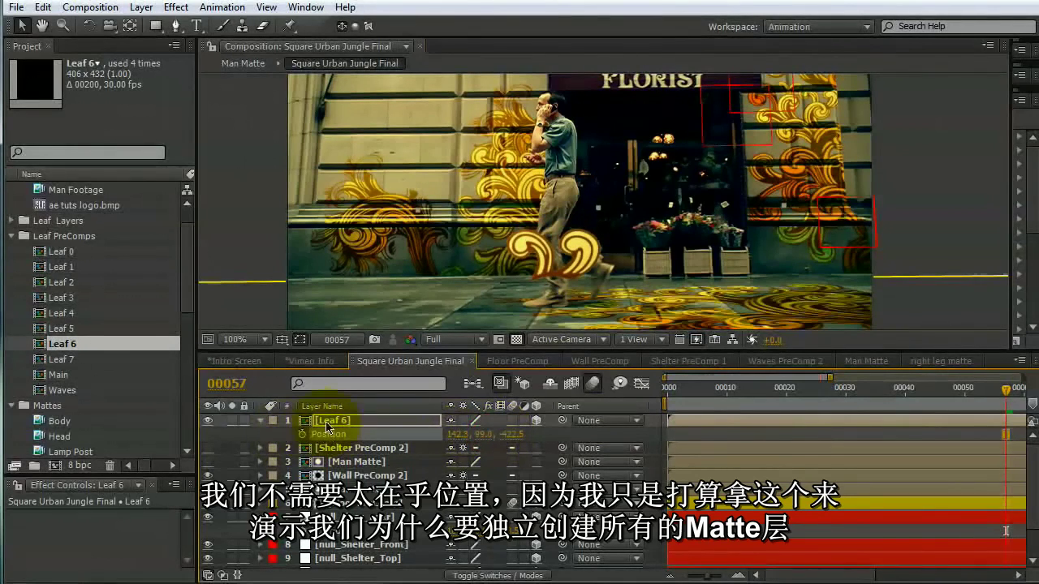
key("s")
left_click_drag(470, 434, 509, 434)
left_click_drag(581, 259, 623, 276)
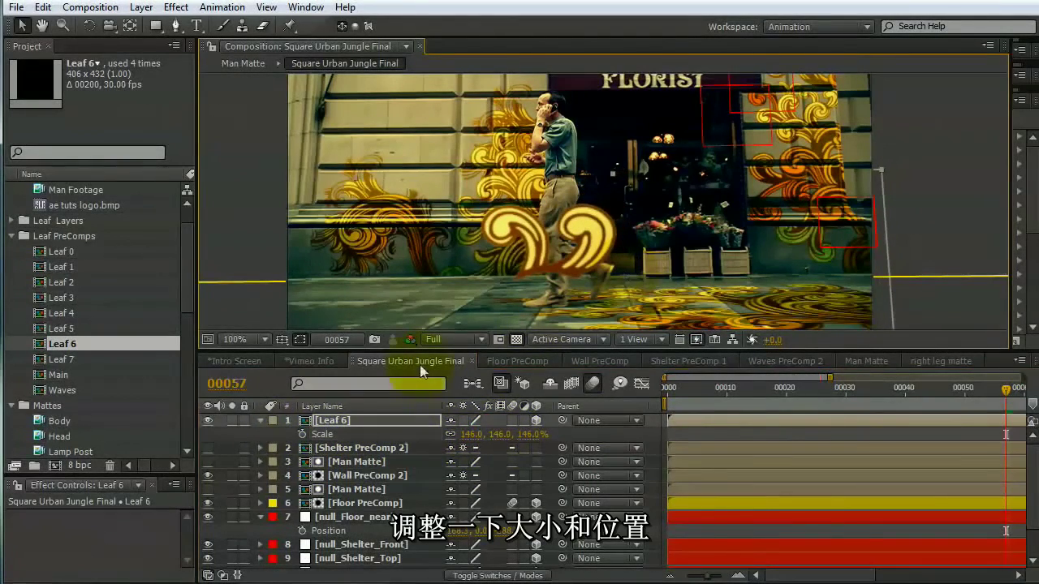
left_click(379, 423)
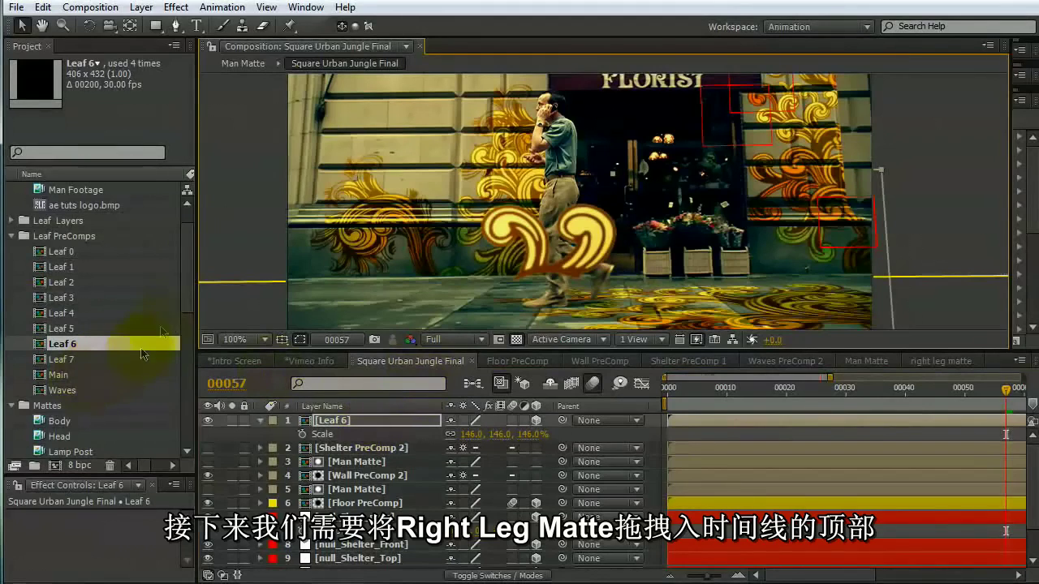
Add the right leg matte composition as the top layer above Leaf 6 in Square Urban Jungle Final.
left_click_drag(189, 290, 205, 382)
left_click(84, 377)
left_click_drag(85, 377, 339, 421)
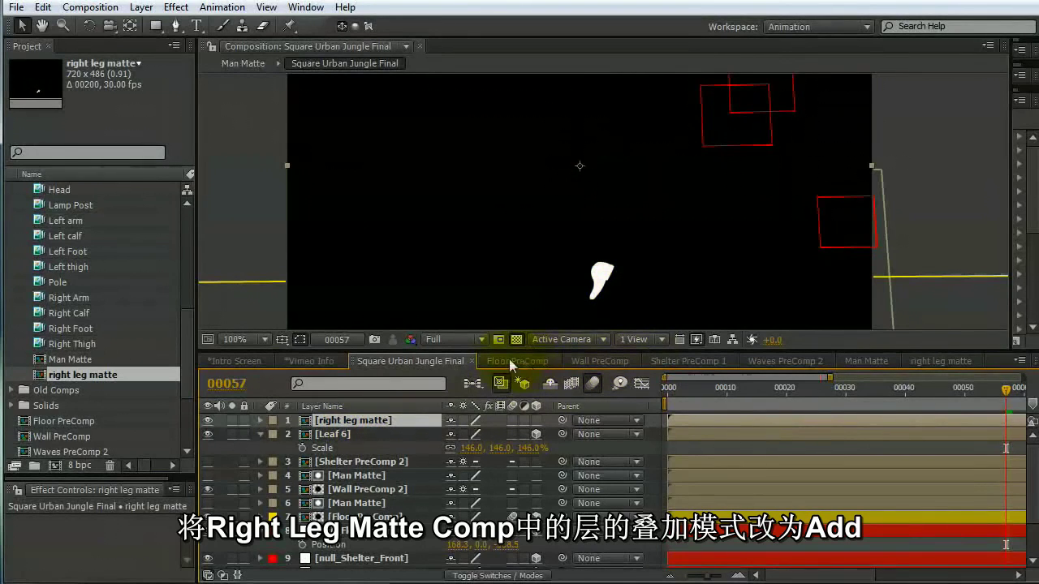
In the right leg matte composition, set the Right Foot, Right Calf and Right Thigh layers to Add blending mode.
left_click(937, 362)
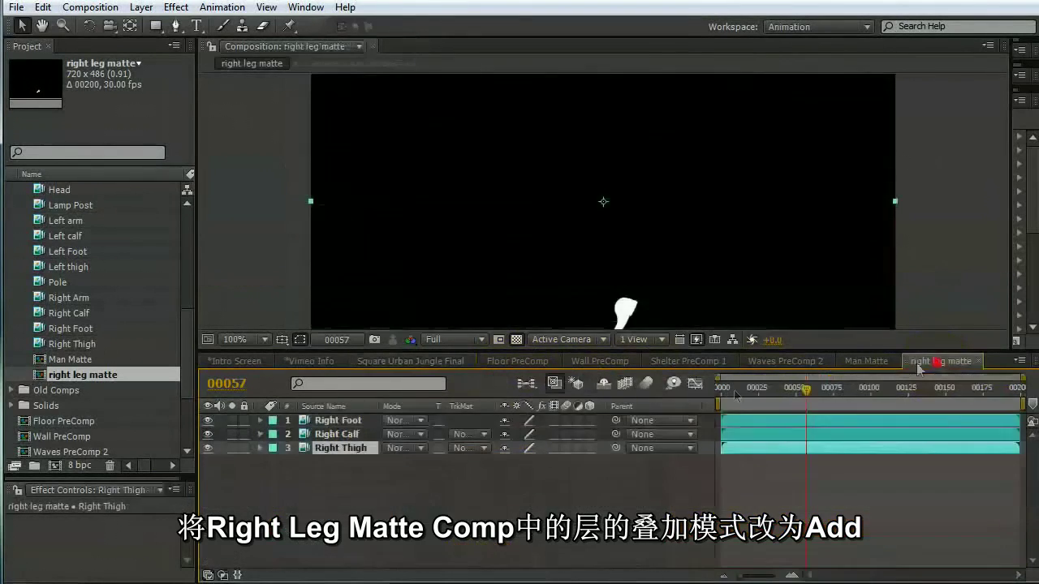
left_click_drag(374, 487, 311, 422)
left_click(410, 421)
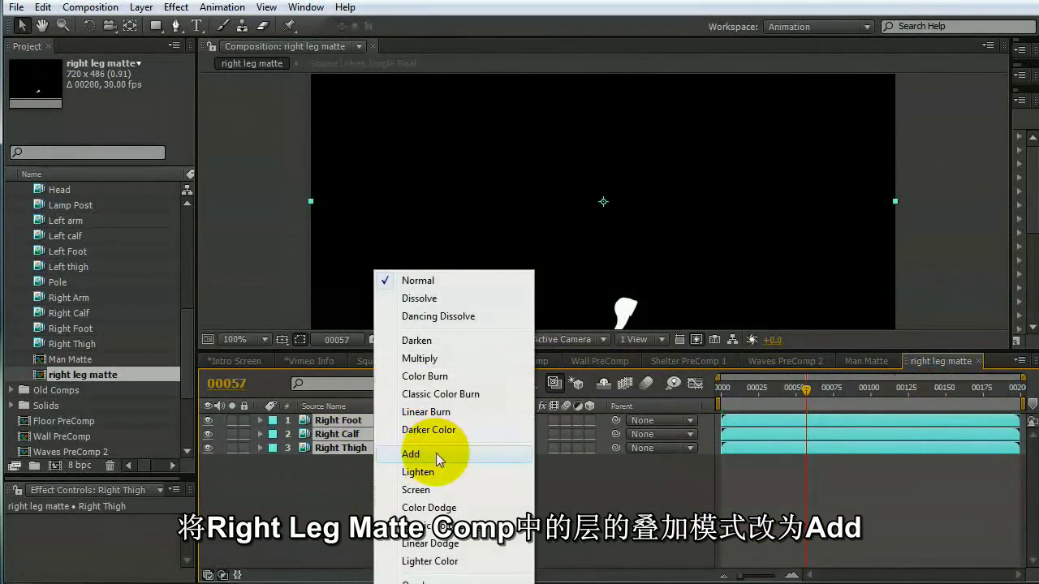
left_click(423, 456)
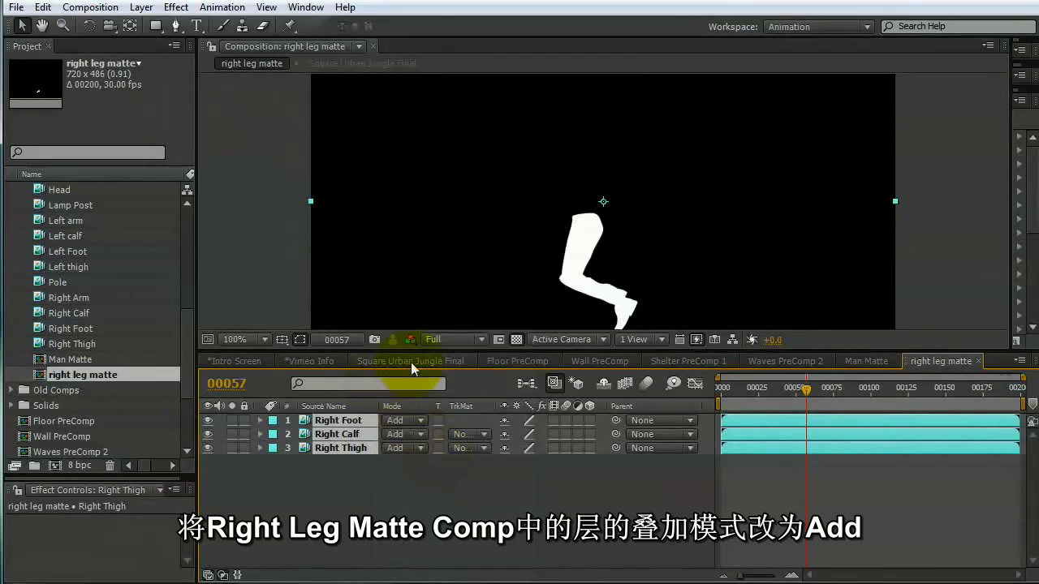
In Square Urban Jungle Final, set Leaf 6's track matte to Luma Inverted Matte "[right leg matte]" and check the masking across frames.
left_click(445, 362)
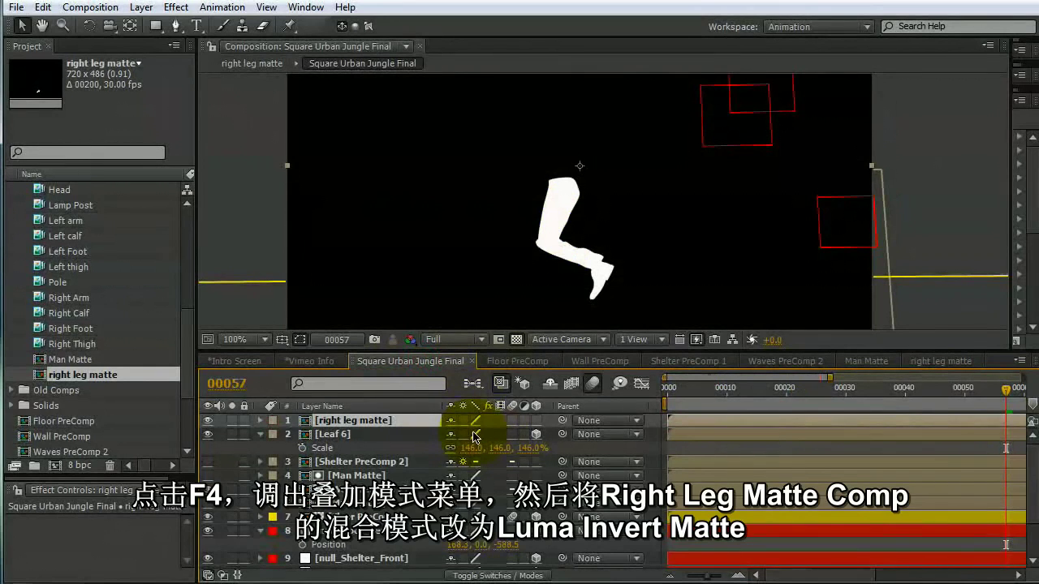
key("F4")
left_click(527, 435)
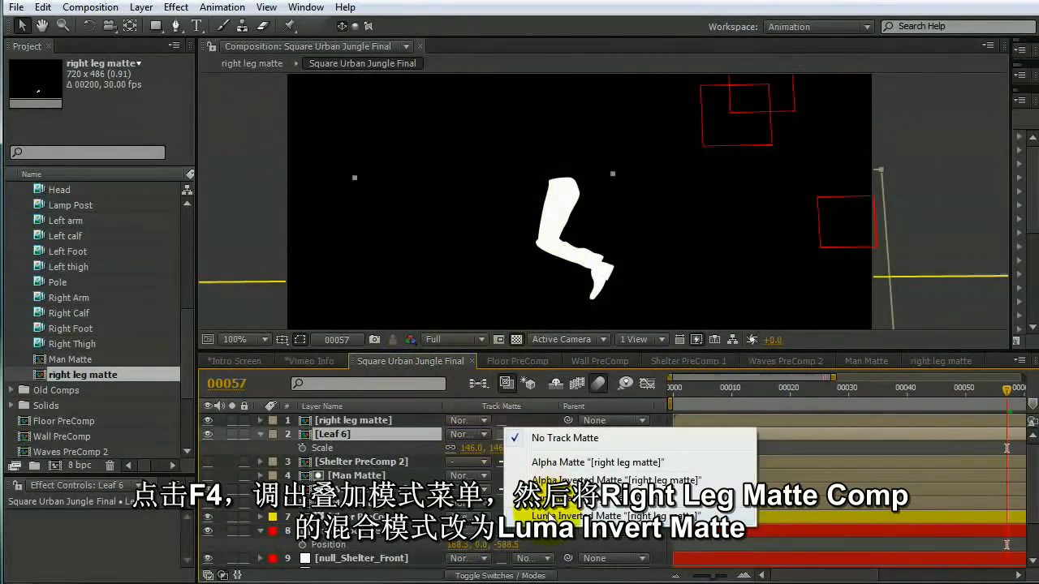
left_click(549, 517)
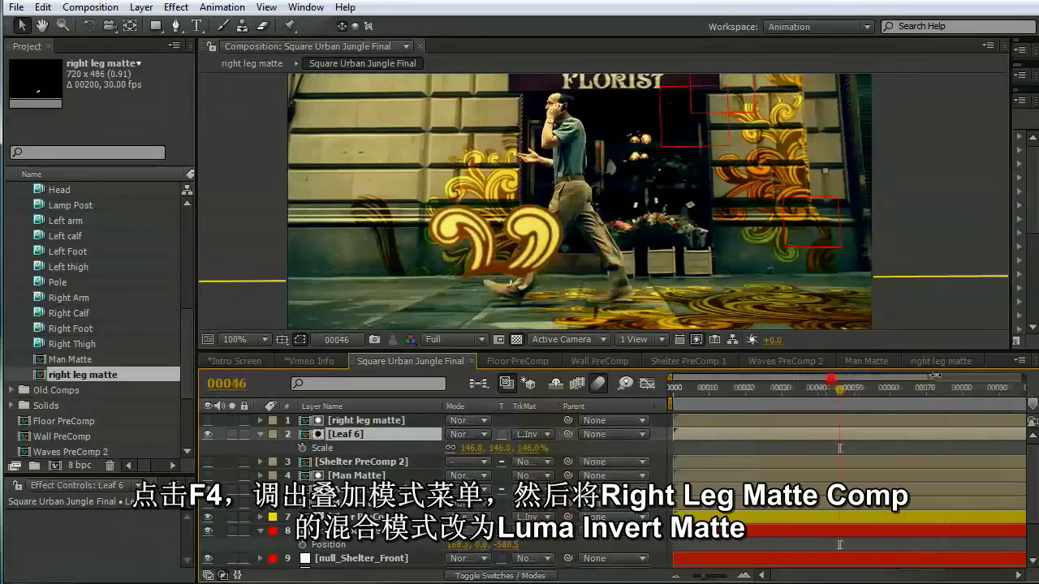
left_click_drag(809, 393, 828, 392)
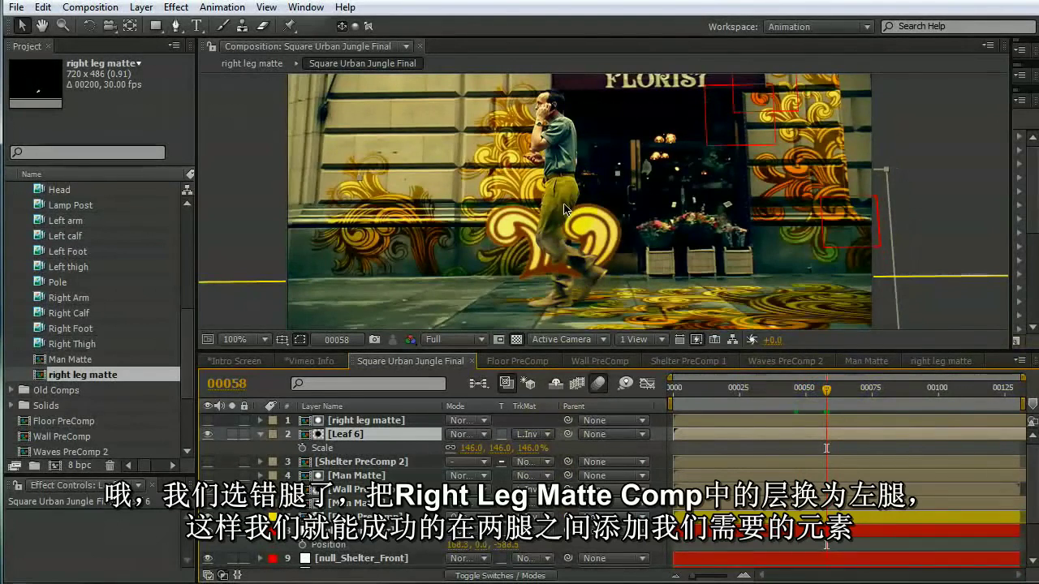
In the right leg matte composition, replace the three right-leg layers with Left thigh, Left calf and Left Foot.
double_click(69, 376)
left_click_drag(353, 460, 325, 414)
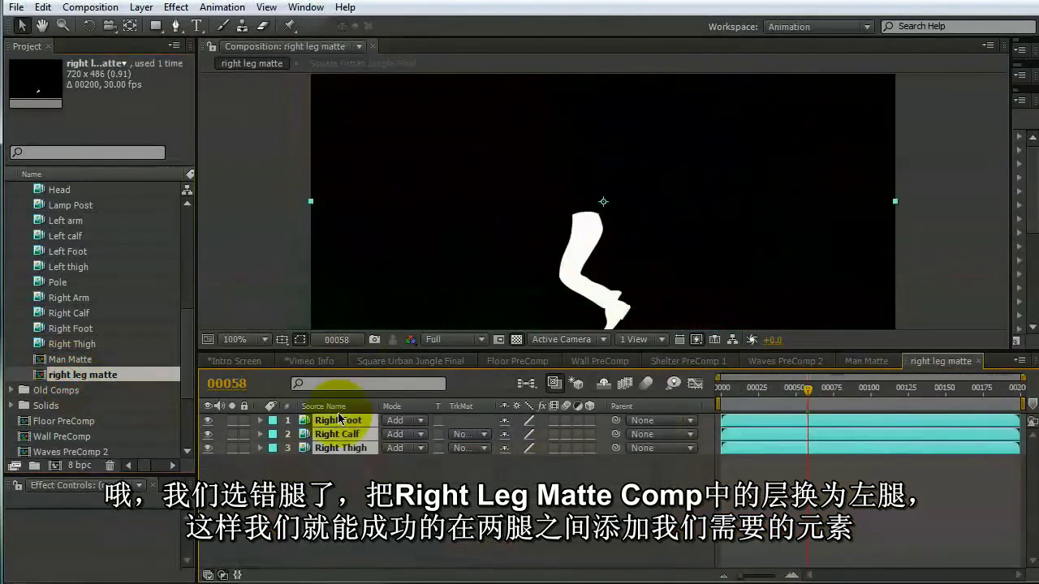
key("Delete")
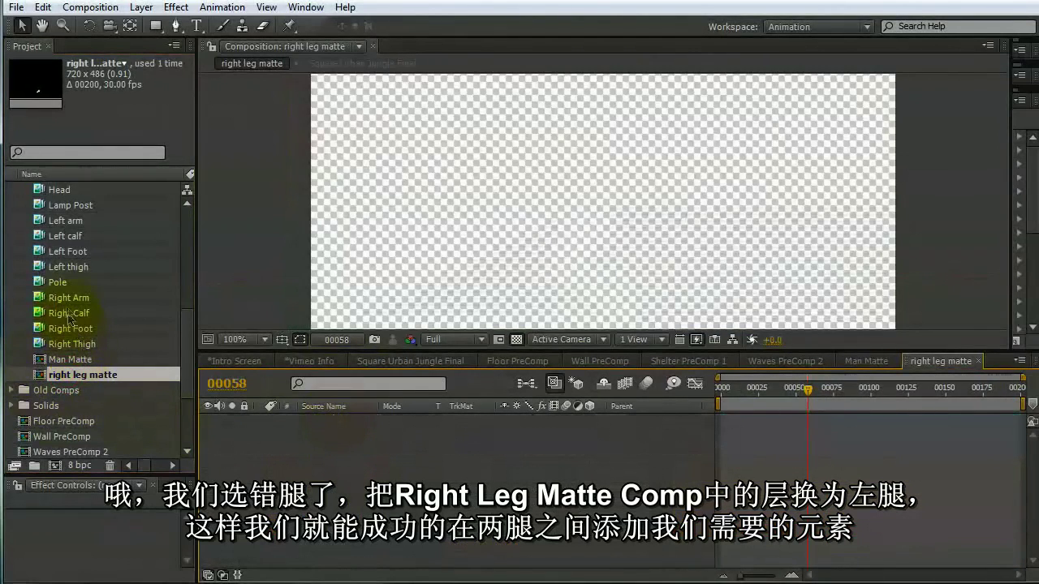
left_click_drag(72, 273, 280, 423)
left_click(70, 252)
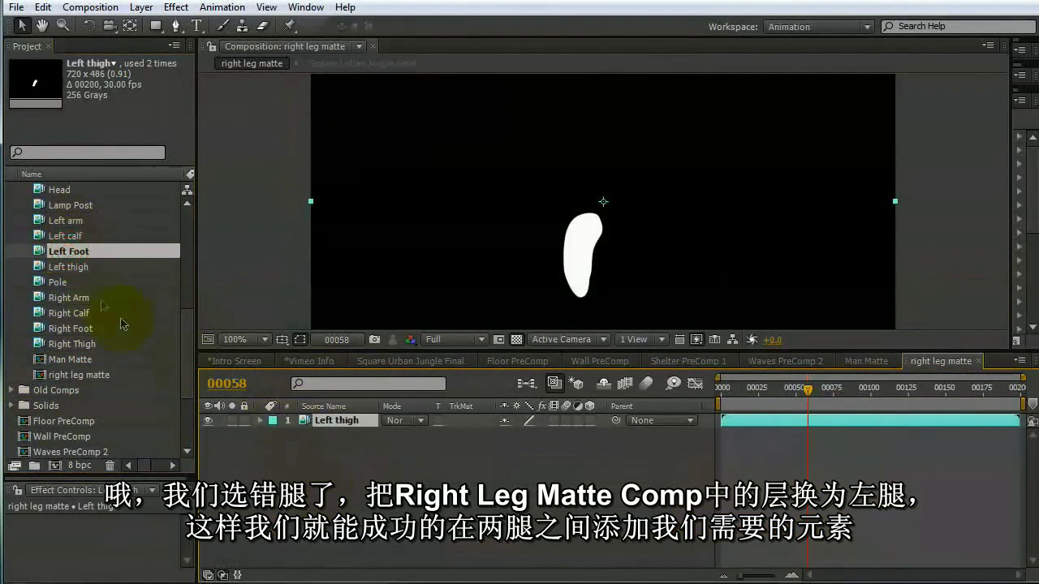
left_click_drag(70, 235, 335, 479)
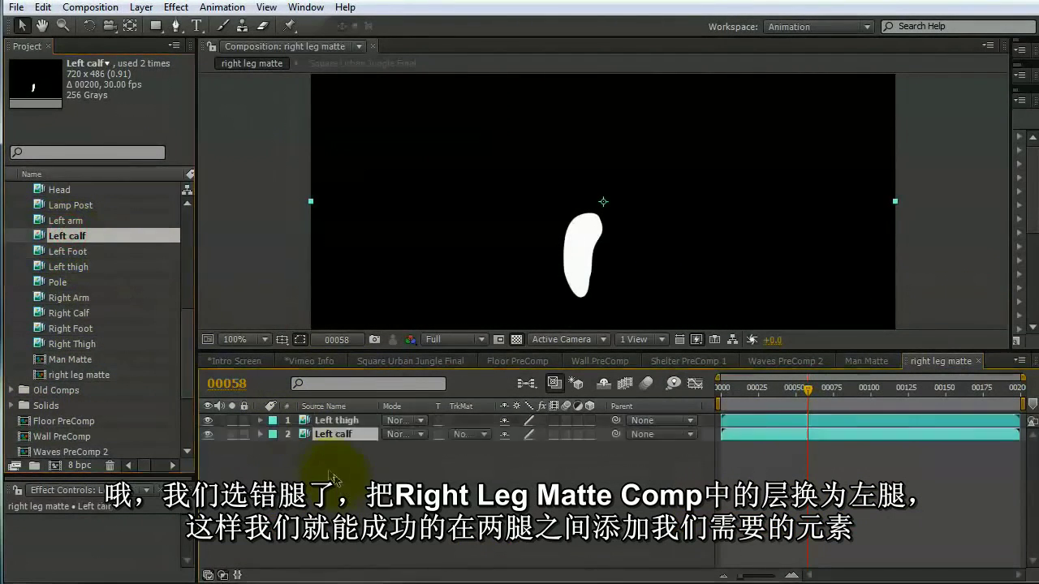
left_click_drag(76, 258, 395, 420)
Set the three left-leg matte layers to Add and check Leaf 6 between the man's legs in Square Urban Jungle Final.
left_click(404, 445)
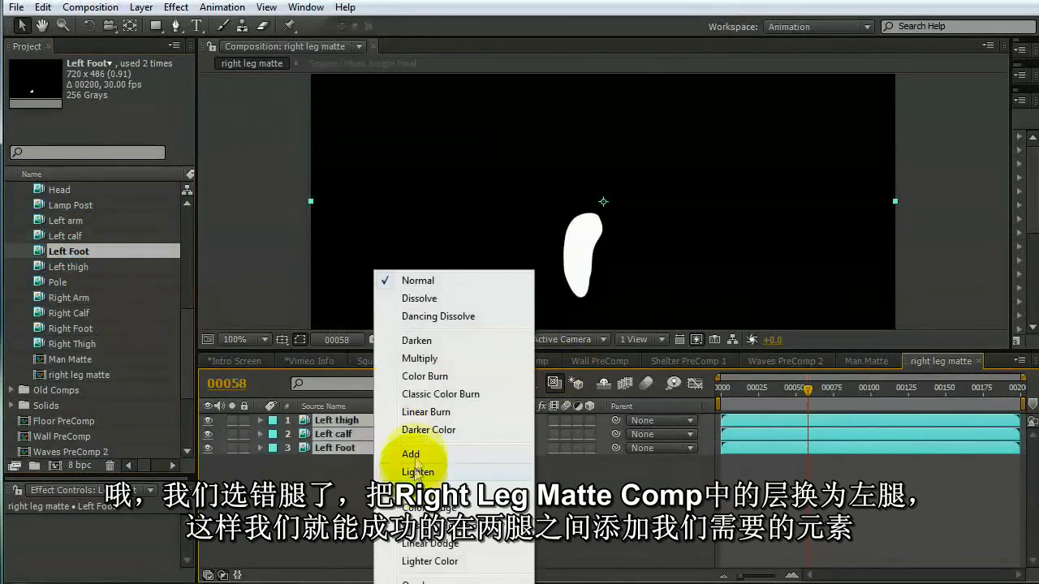
left_click(411, 454)
left_click(394, 360)
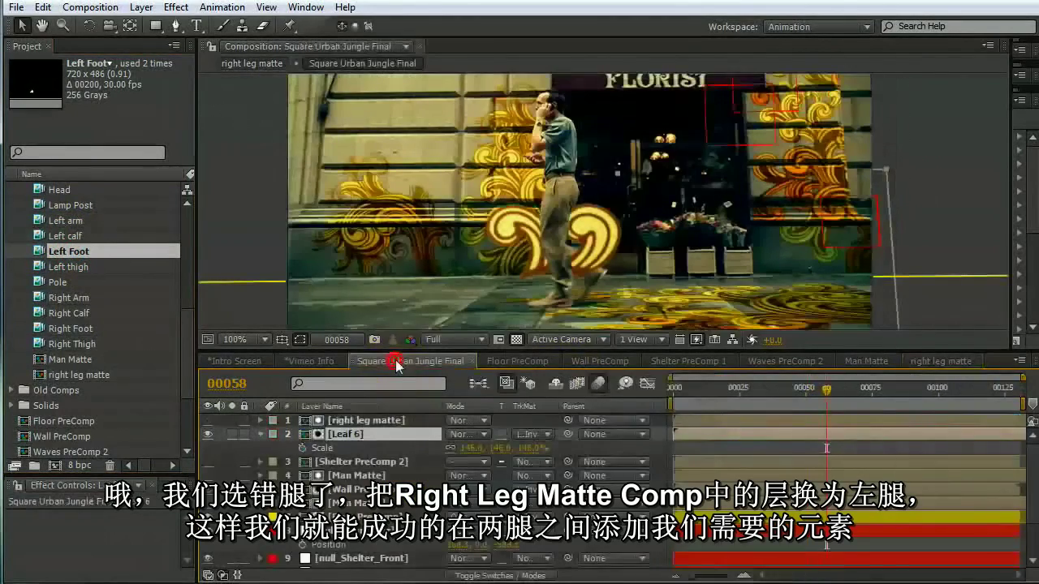
mouse_move(826, 389)
left_mouse_down()
mouse_move(812, 394)
mouse_move(822, 396)
left_mouse_up()
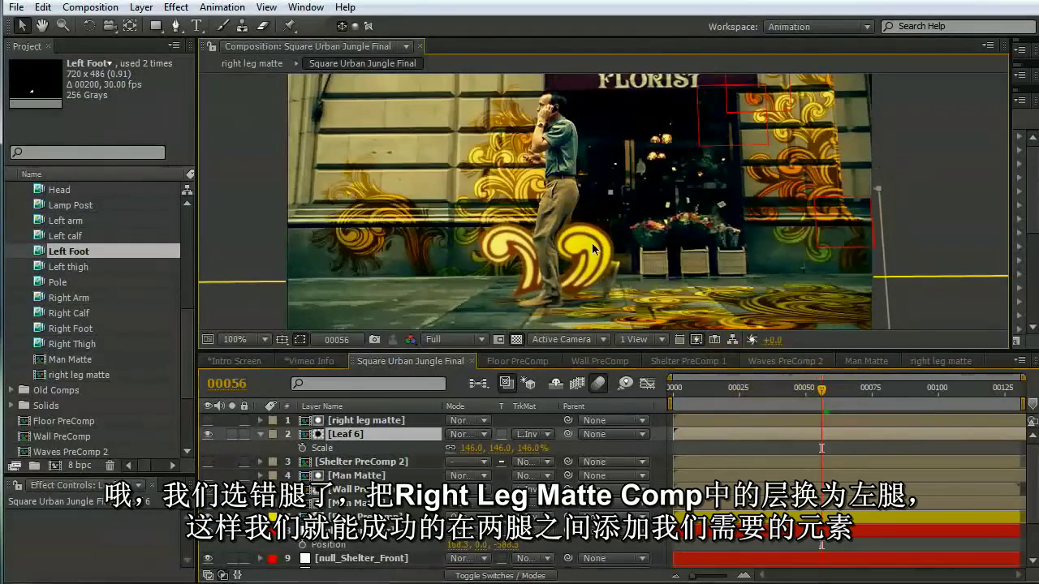
left_click(797, 410)
mouse_move(821, 392)
left_mouse_down()
mouse_move(801, 393)
mouse_move(838, 393)
mouse_move(810, 393)
left_mouse_up()
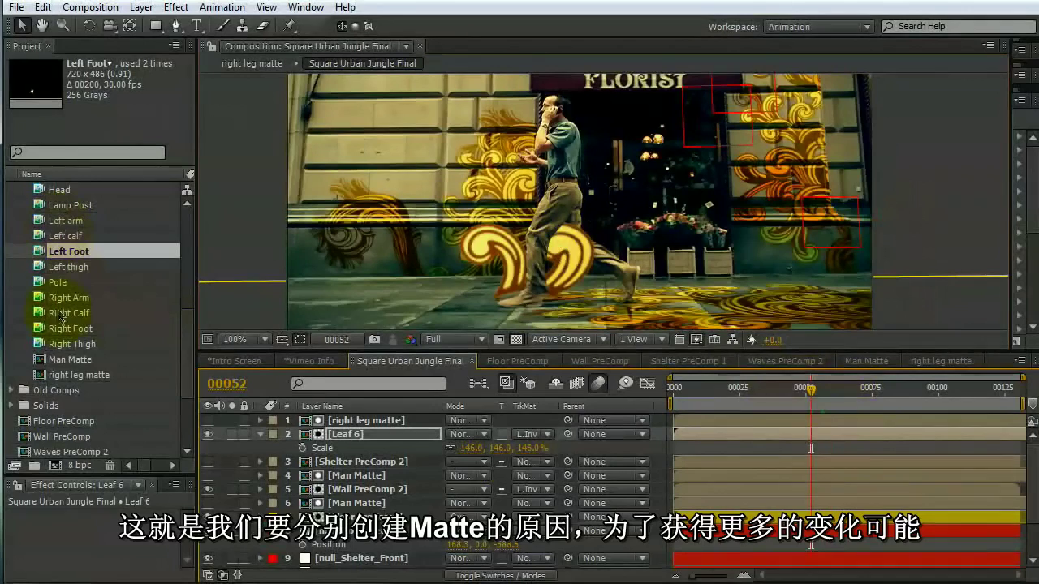
Delete the right leg matte and Leaf 6 layers from Square Urban Jungle Final.
scroll(185, 324, "up", 3)
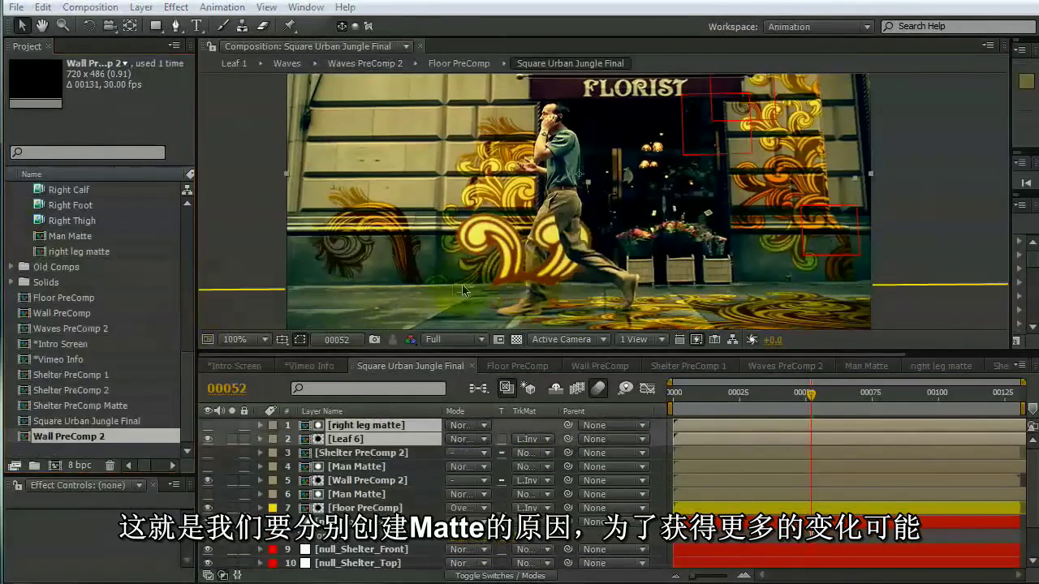
left_click(368, 429)
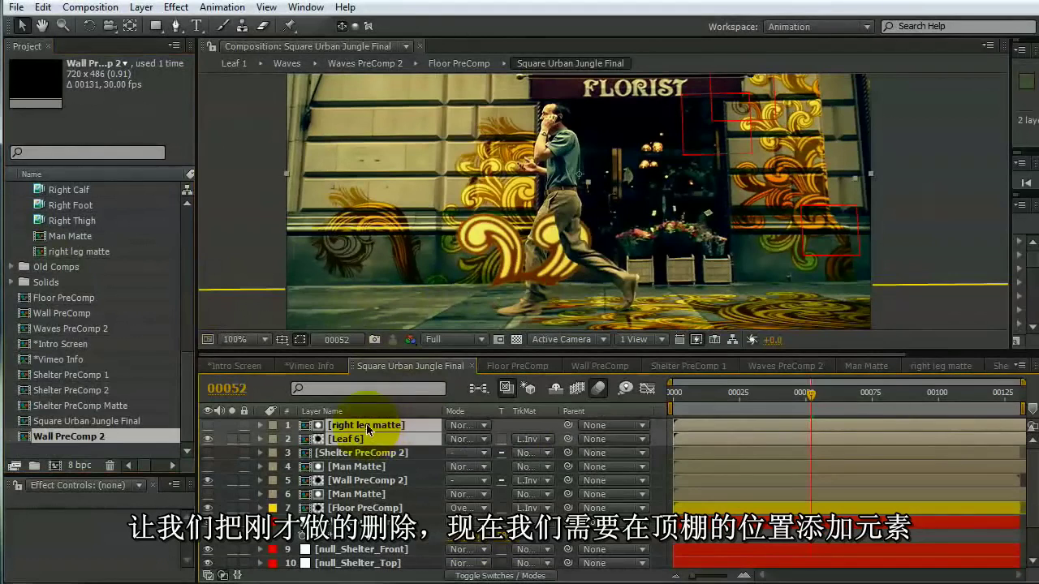
key("Delete")
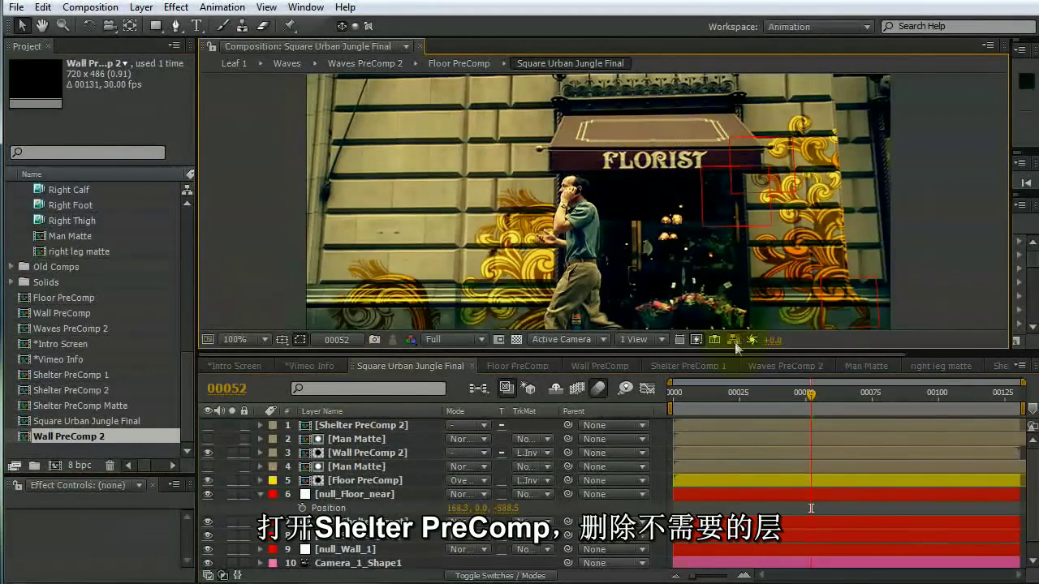
Delete all existing layers from the Shelter PreComp 1 composition.
left_click(700, 365)
left_click_drag(378, 459, 330, 428)
key("Delete")
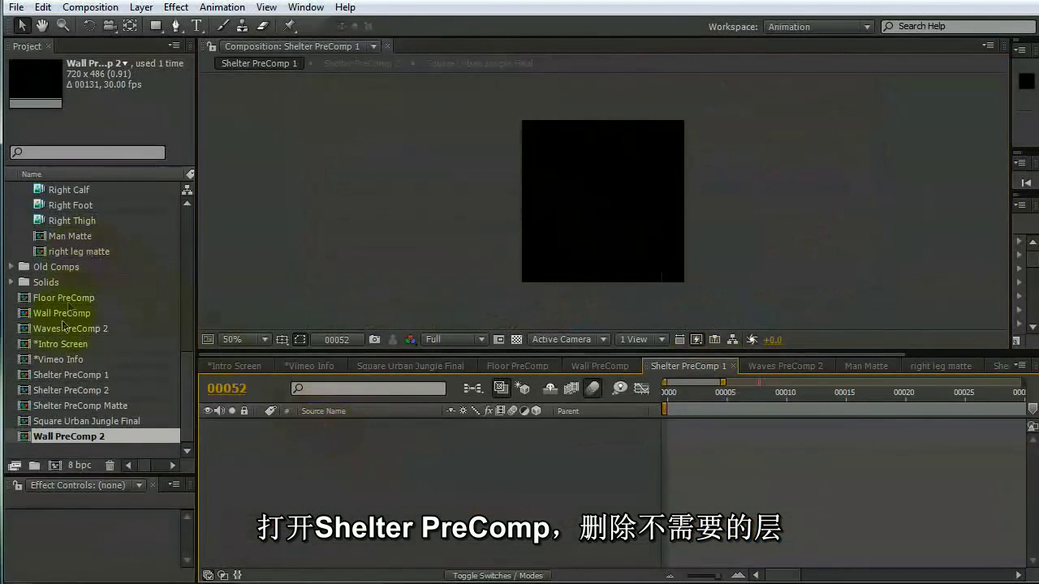
Add Waves PreComp 2 to Shelter PreComp 1, then rotate and move it so the scrolls fill the square frame.
left_click_drag(72, 336, 451, 469)
left_click_drag(664, 169, 416, 244)
key("w")
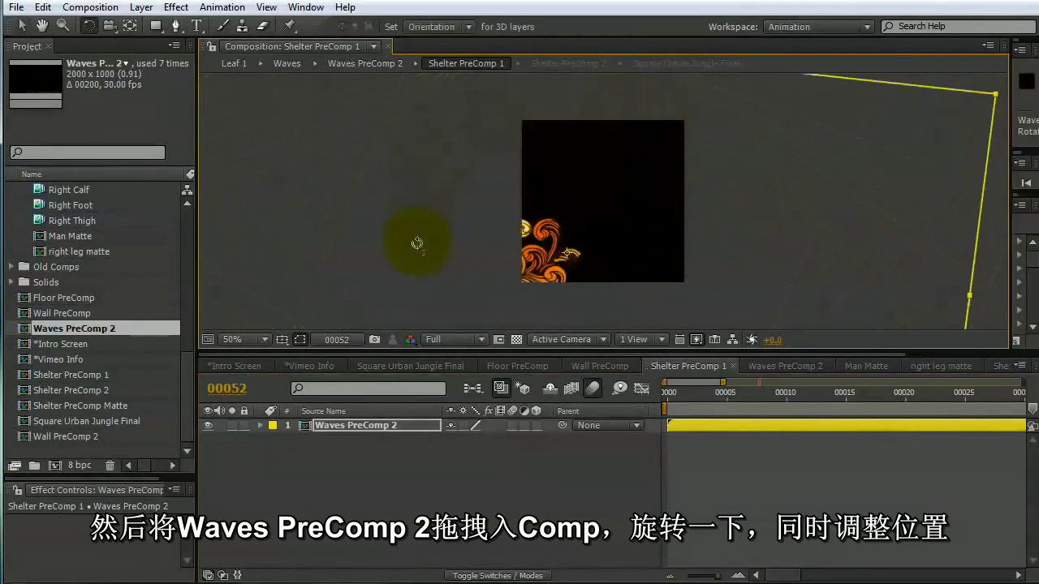
key("v")
left_click_drag(560, 277, 725, 253)
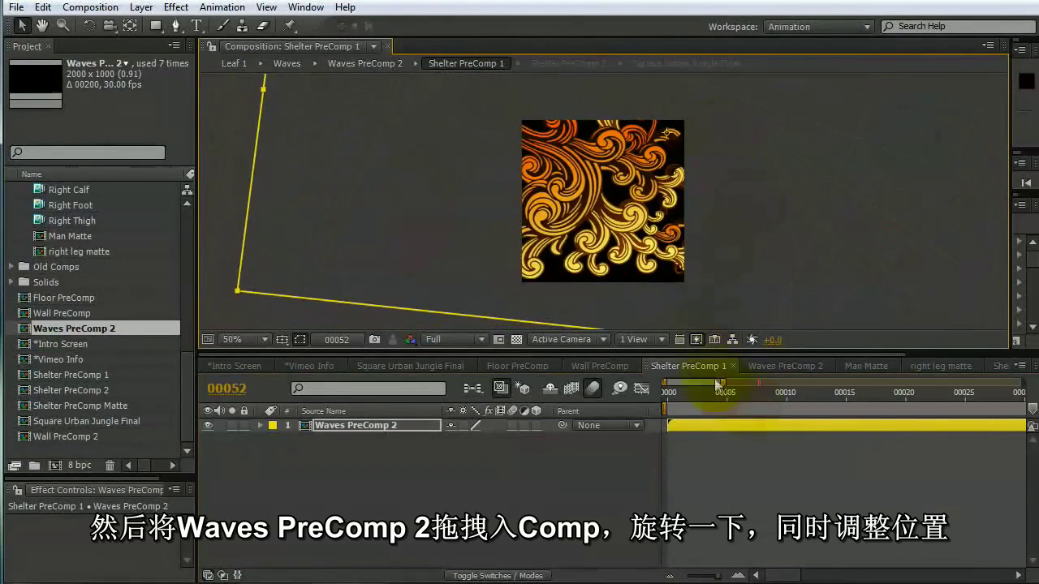
Make the Shelter PreComp 2 layer visible in Square Urban Jungle Final.
left_click(423, 366)
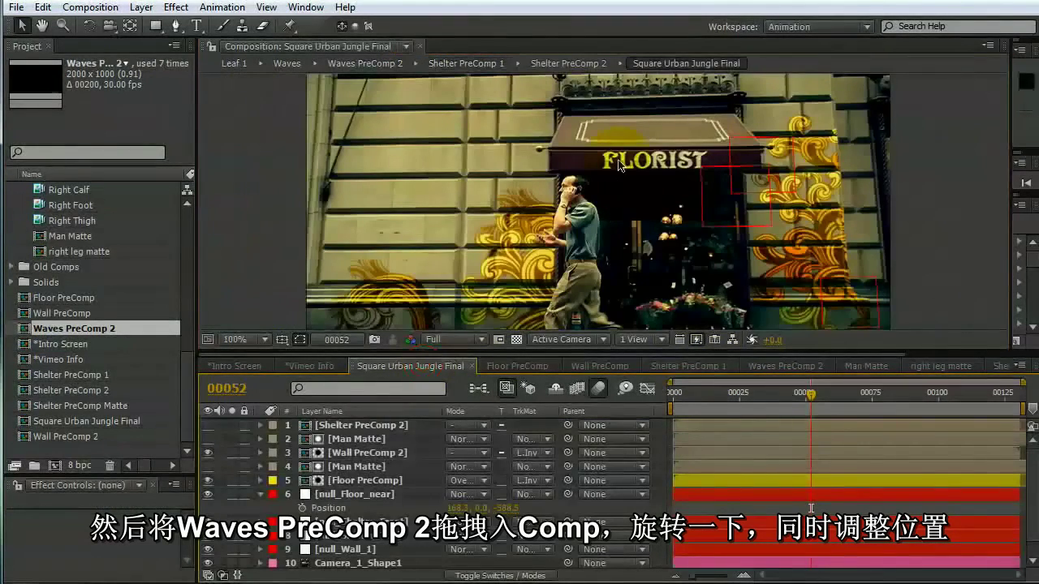
left_click(377, 429)
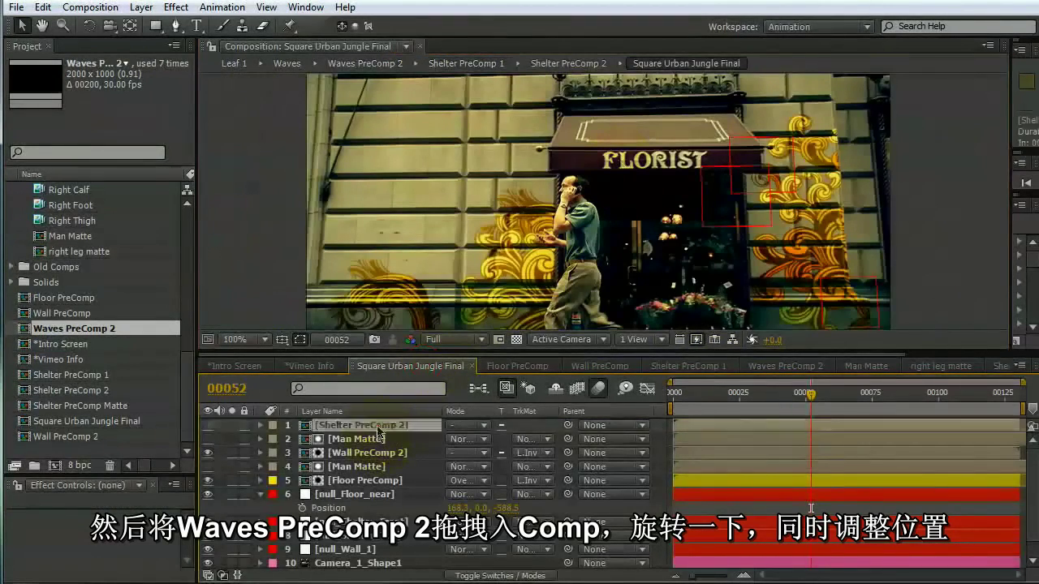
left_click(208, 426)
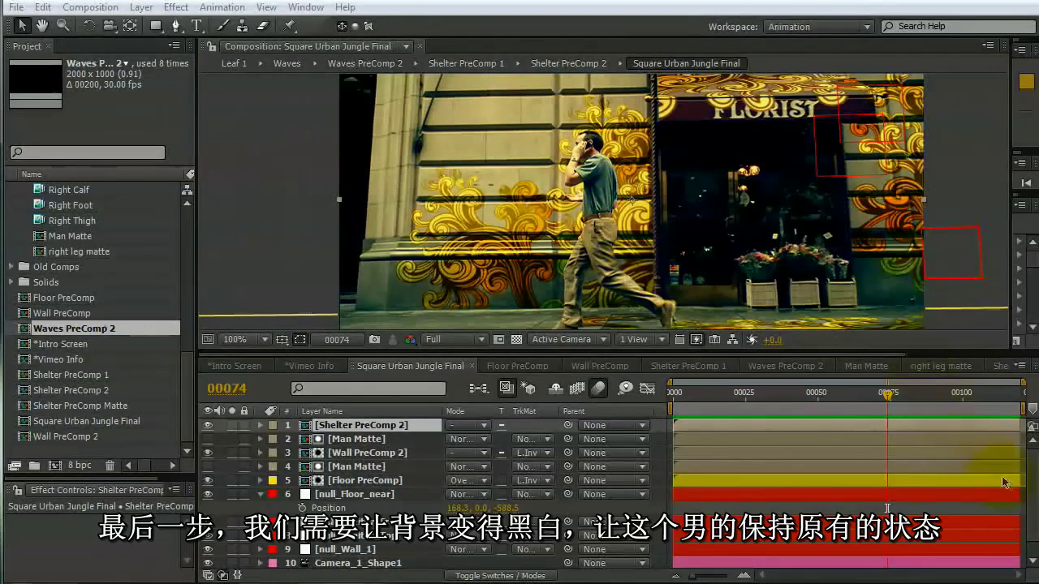
Mark the four null layers, from null_Floor_near to null_Wall_1, as shy and hide shy layers in the timeline.
scroll(396, 508, "down", 1)
left_click(378, 478)
left_click(386, 534, "shift")
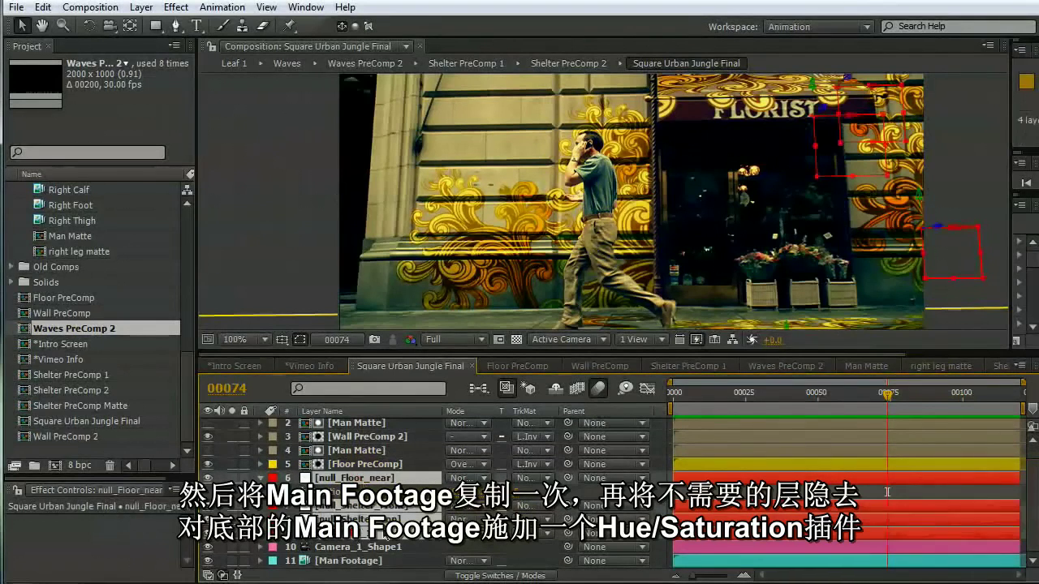
key("F4")
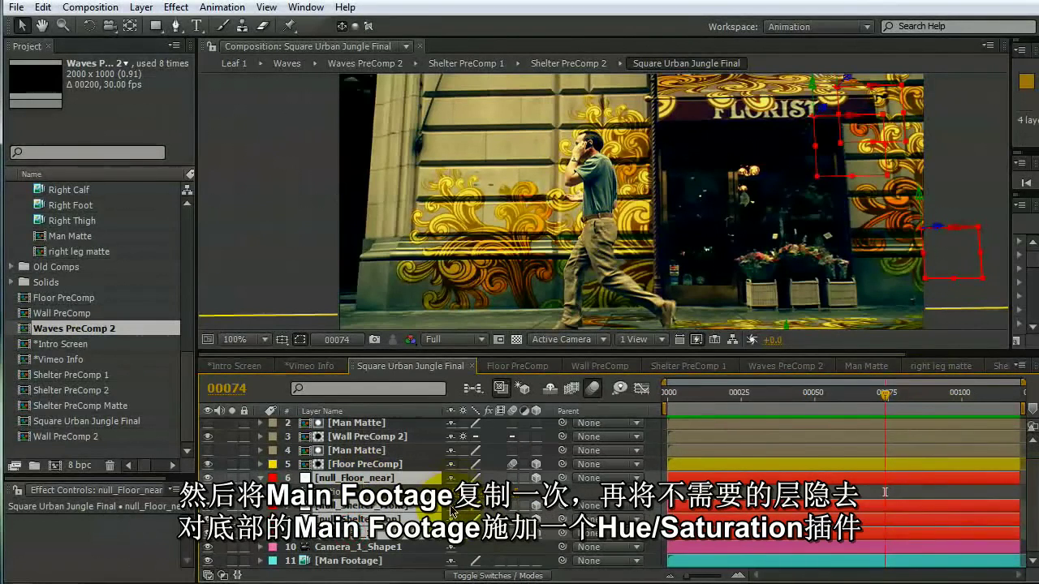
left_click(550, 388)
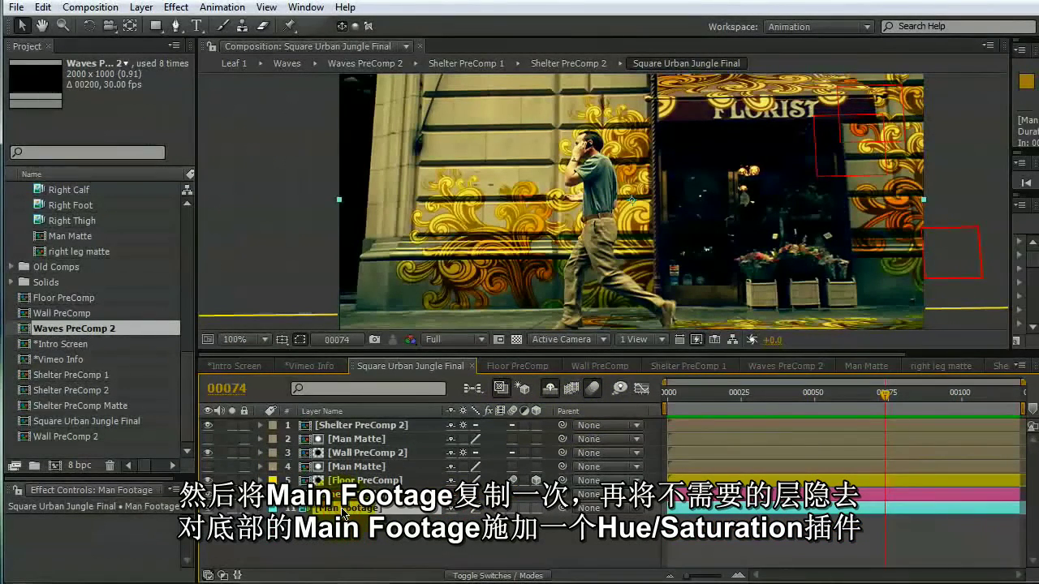
Duplicate the Man Footage layer and desaturate the lower copy using a Hue/Saturation effect with Master Saturation at -100.
key("ctrl+d")
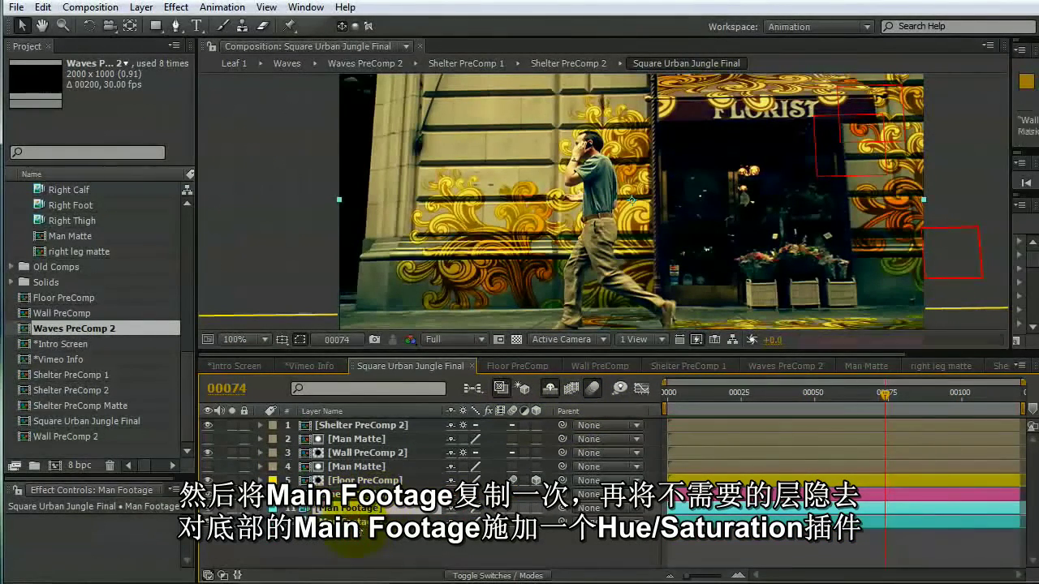
left_click(357, 524)
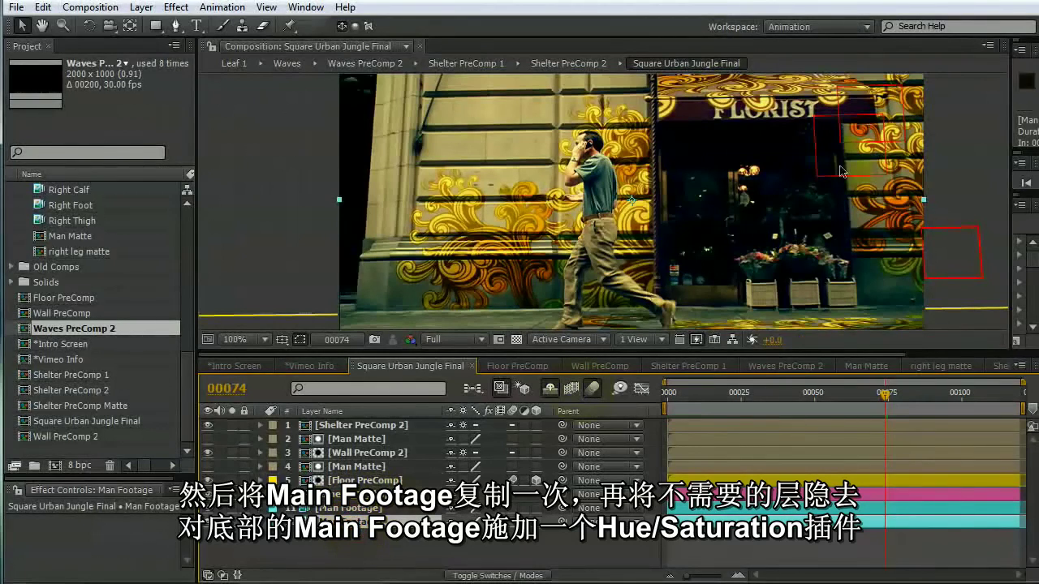
left_click_drag(1011, 164, 873, 164)
left_click(932, 217)
type("hue")
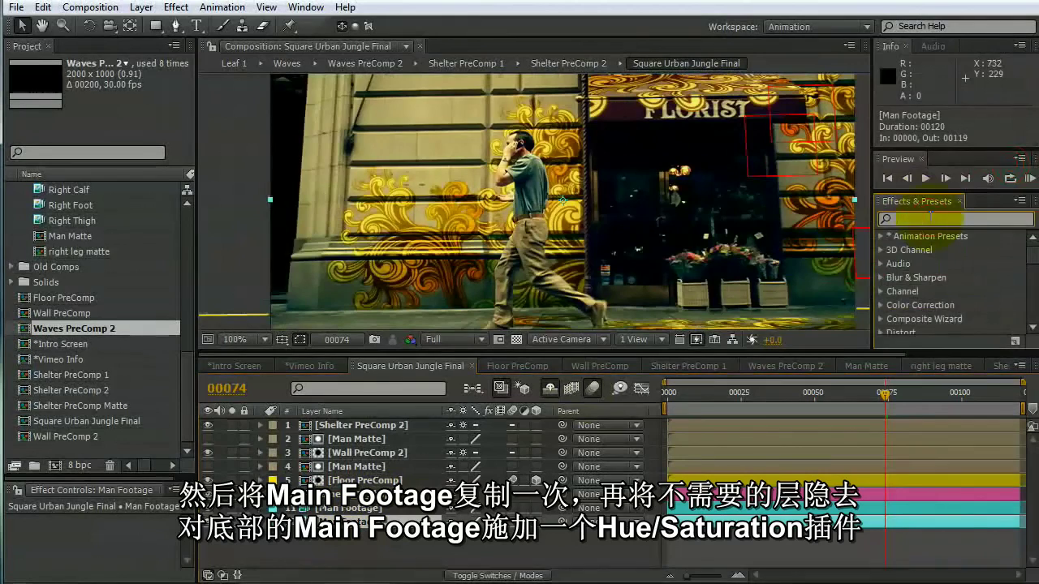
left_click_drag(965, 311, 365, 544)
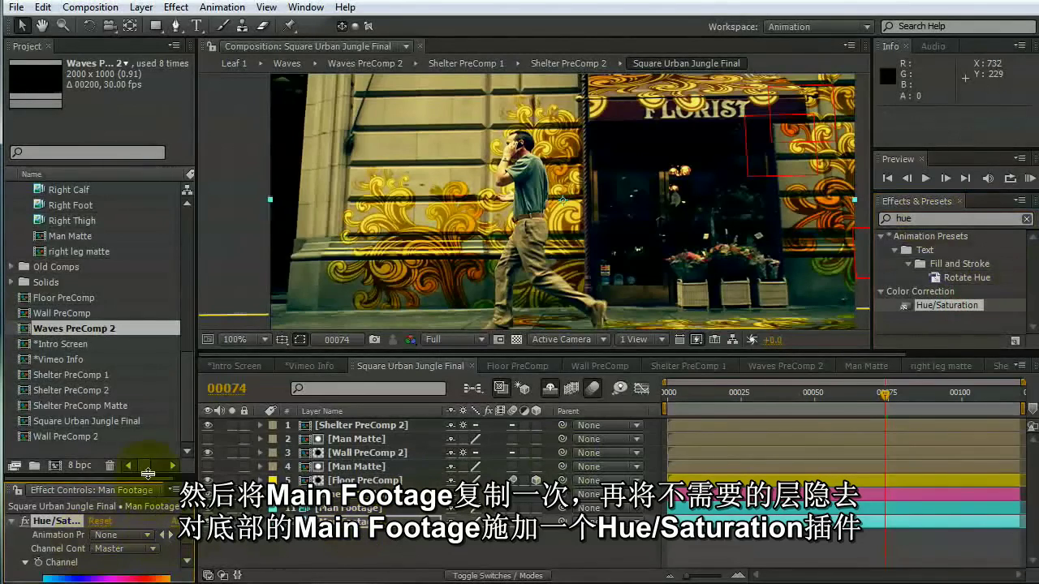
left_click_drag(148, 473, 148, 291)
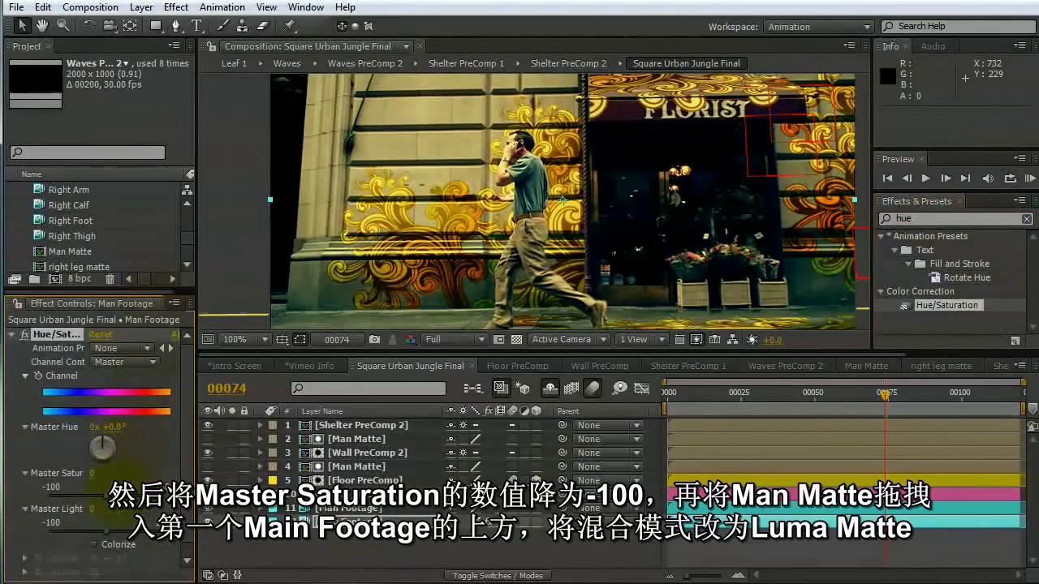
left_click_drag(99, 497, 2, 495)
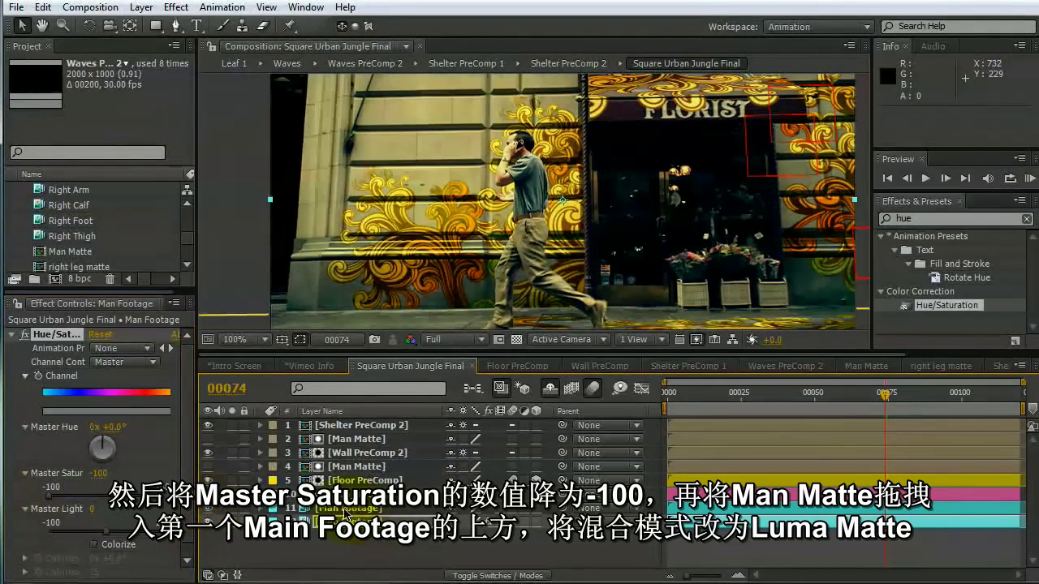
Add the Man Matte composition directly above the upper Man Footage layer and set that footage's track matte to Luma Matte.
left_click_drag(122, 289, 122, 430)
left_click_drag(81, 258, 357, 513)
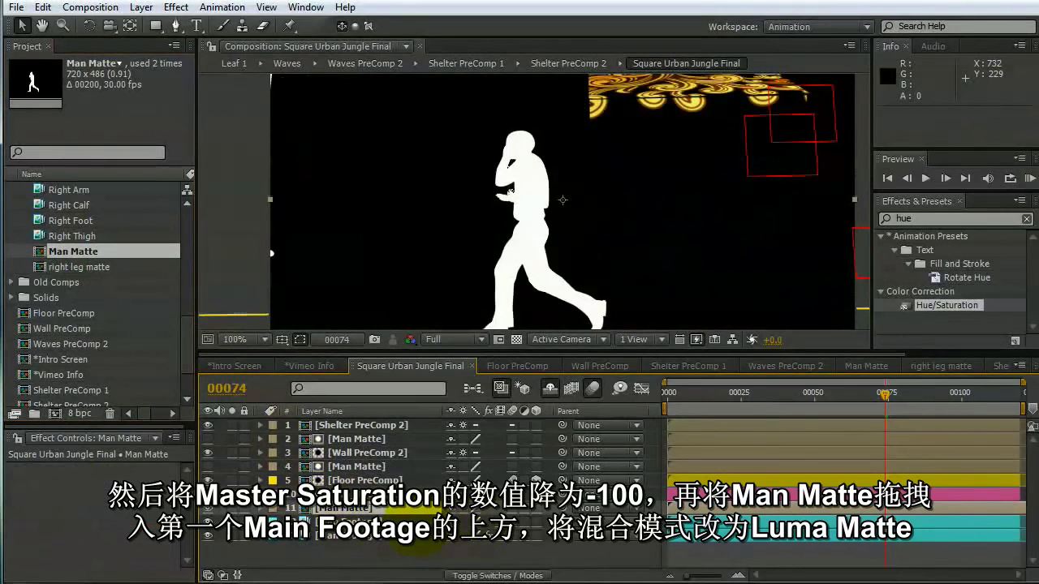
key("F4")
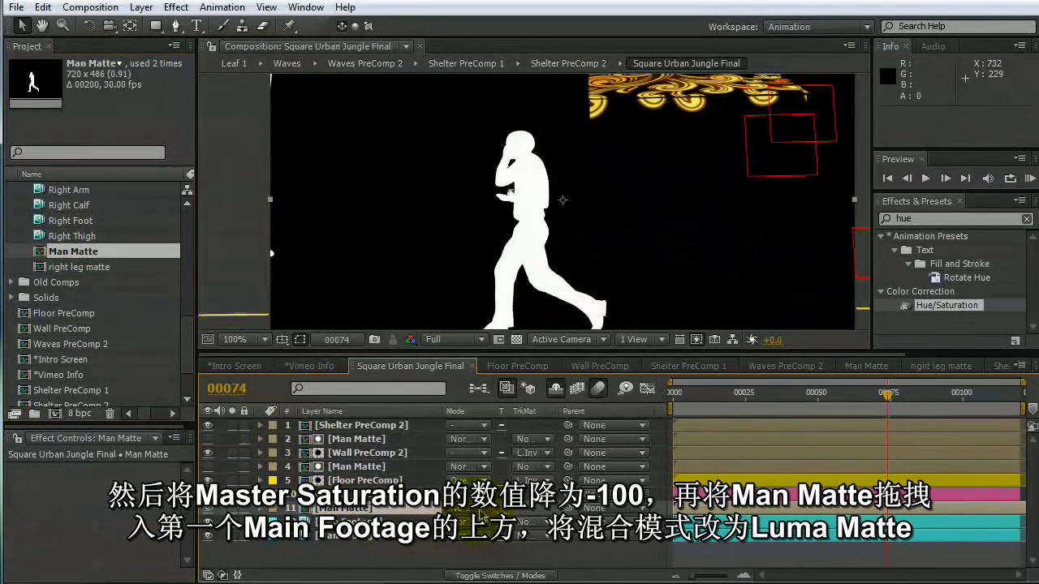
left_click(534, 529)
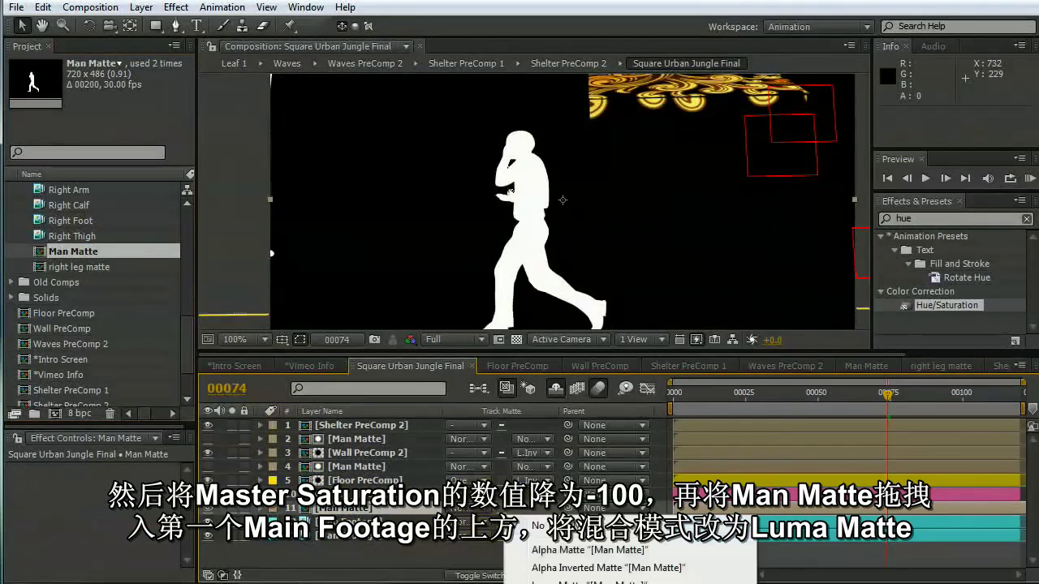
left_click(540, 573)
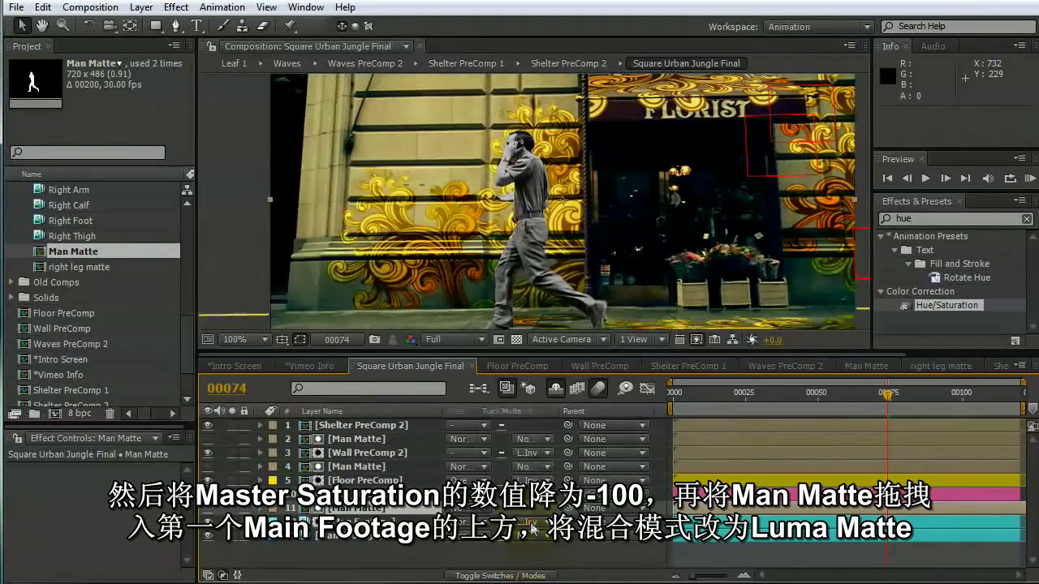
left_click(532, 529)
left_click(560, 490)
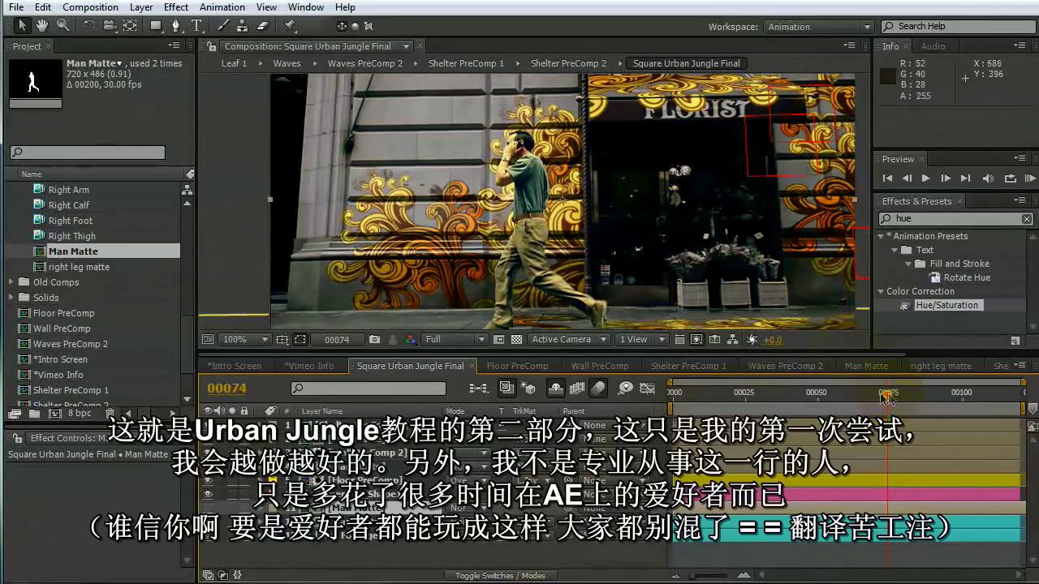
Scrub back through the timeline and preview the coloured man against the desaturated background.
left_click_drag(887, 397, 843, 399)
key("space")
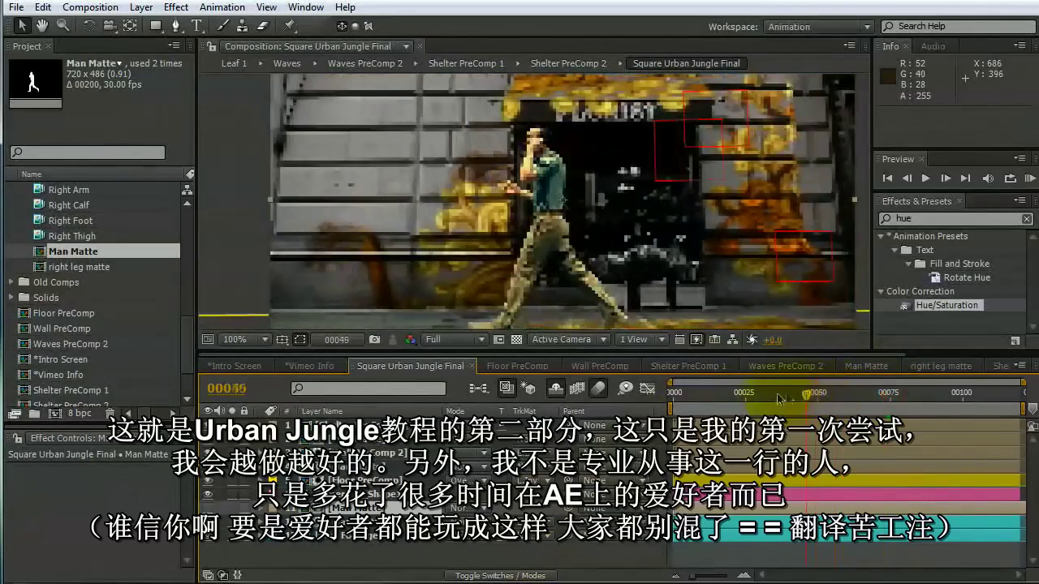
Show the Vimeo Info composition in a maximized view, then switch to the AE TUTS group page in Firefox.
key("grave")
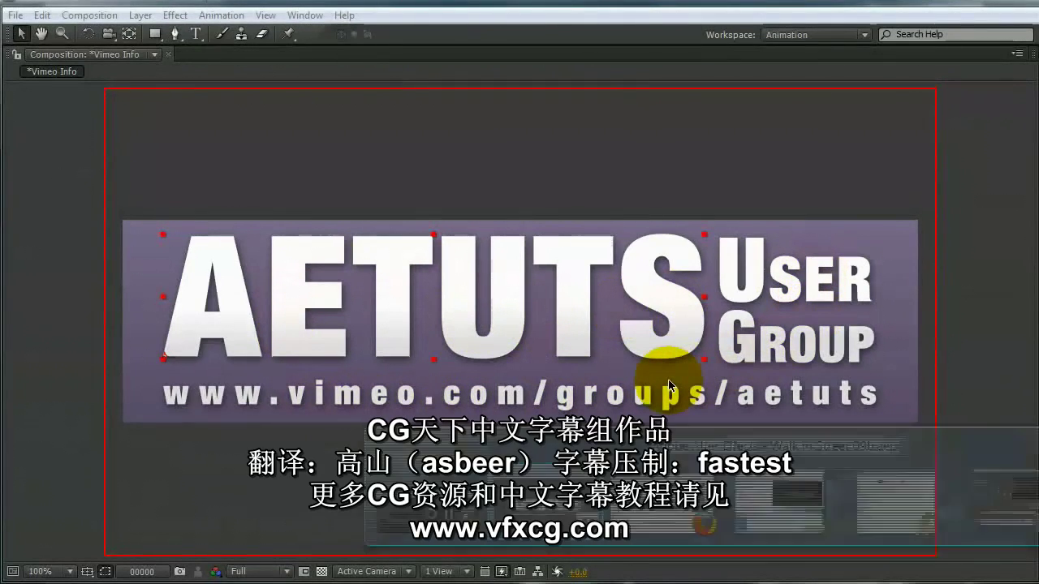
key("alt+Tab")
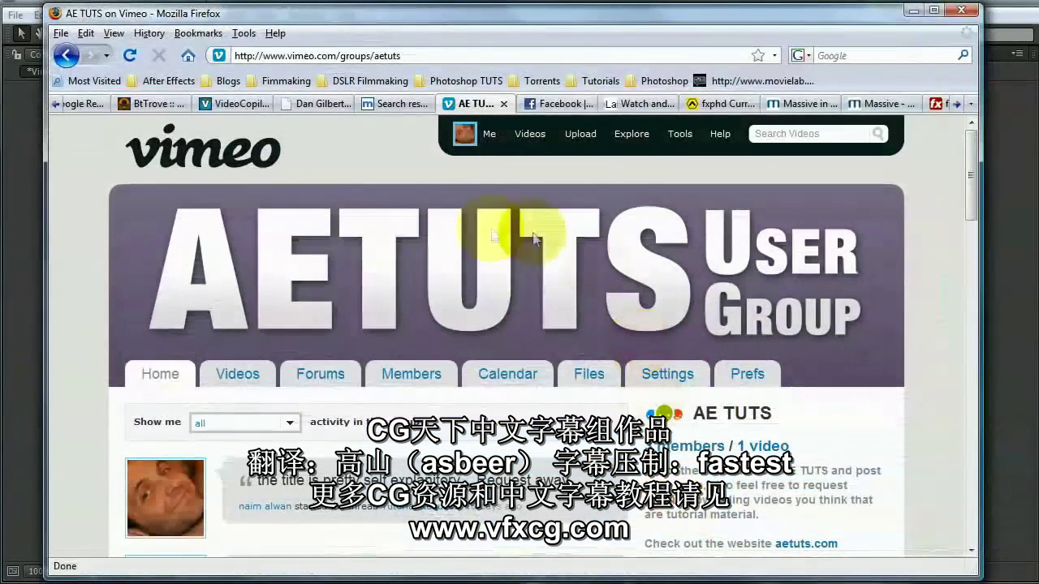